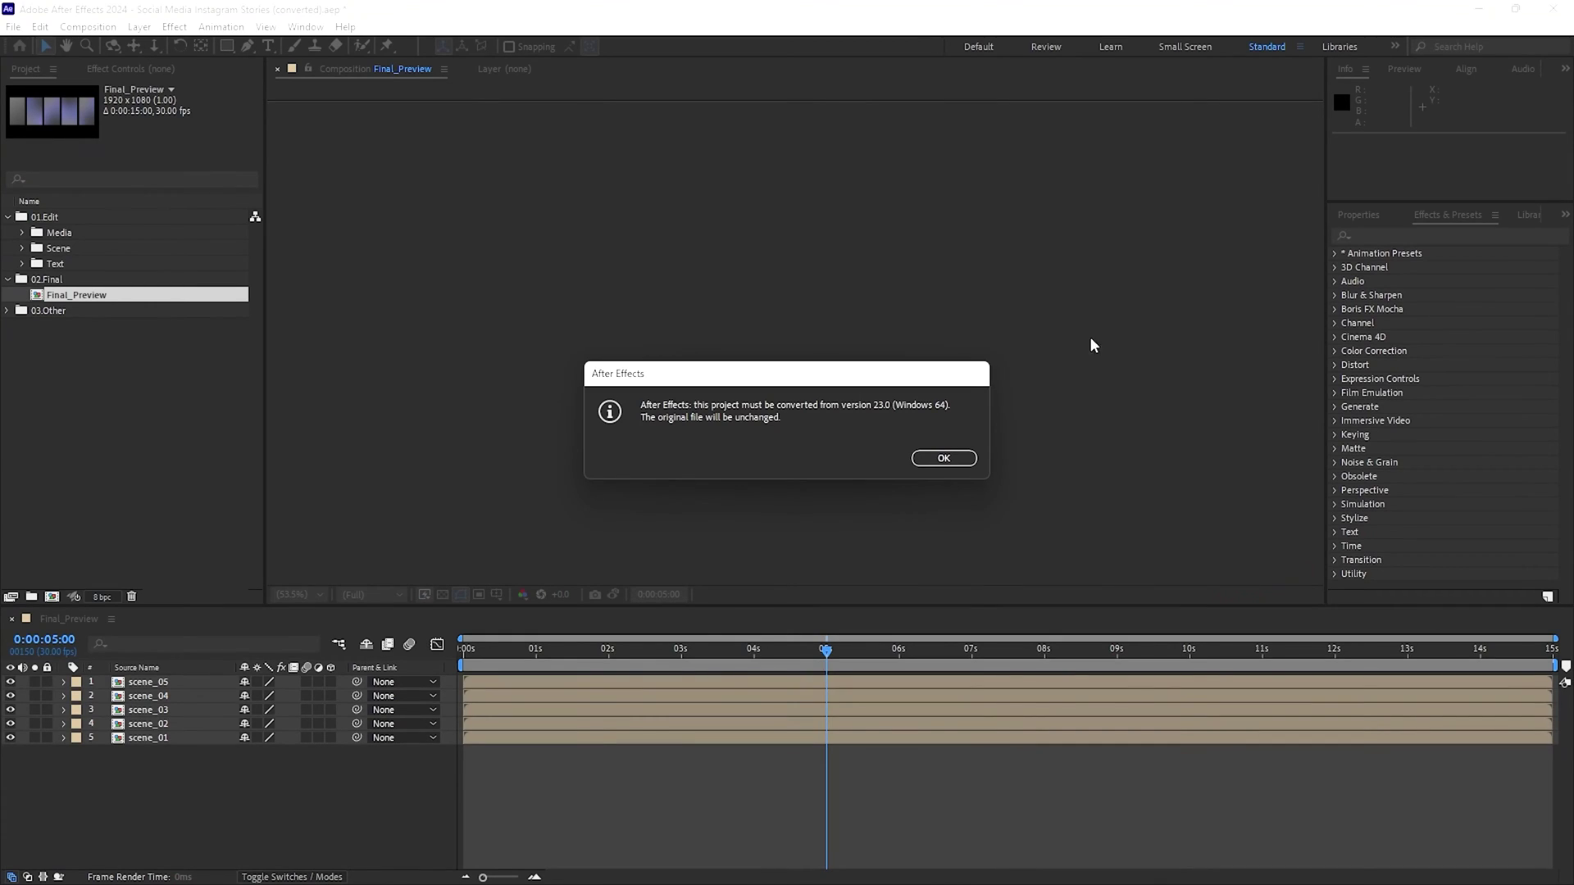
# - Accept the project conversion notice and add a new project folder with its default name
pyautogui.click(944, 459)
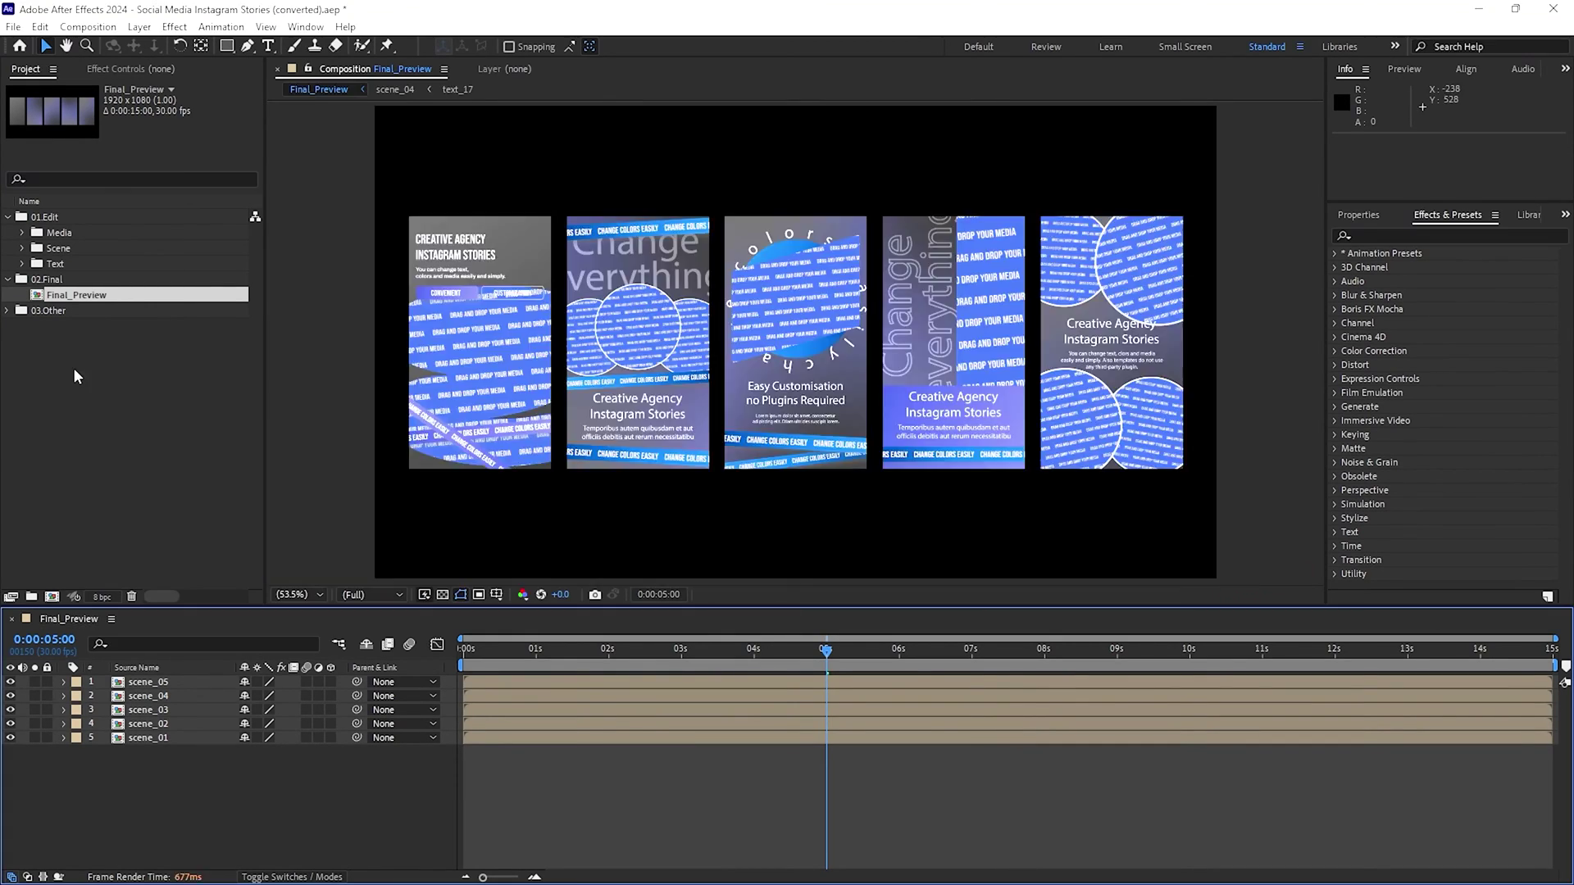
pyautogui.click(32, 597)
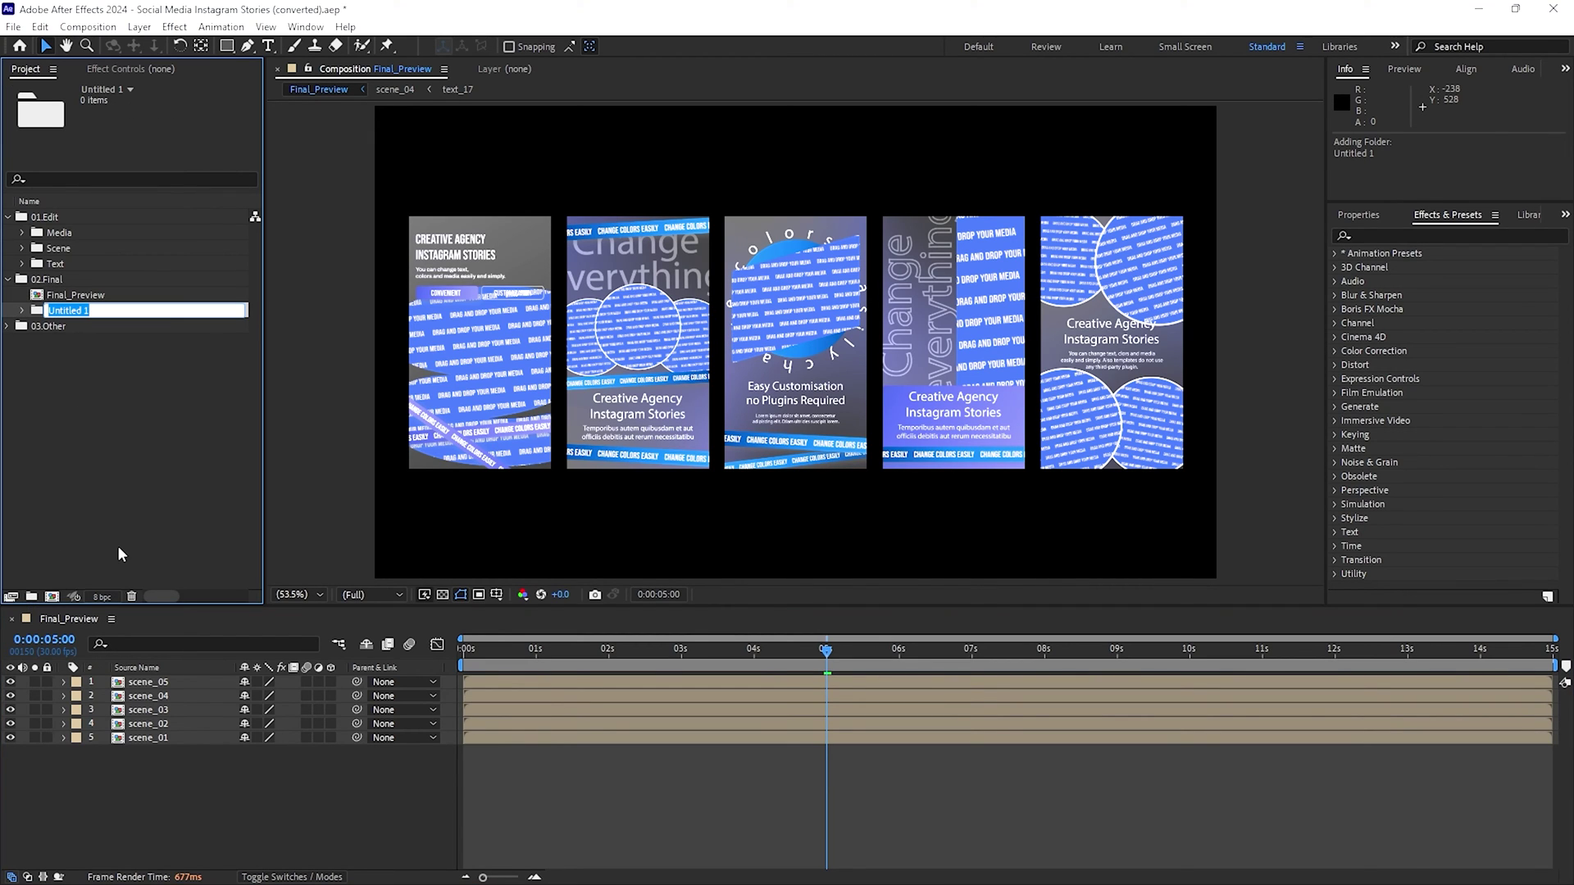
pyautogui.click(153, 414)
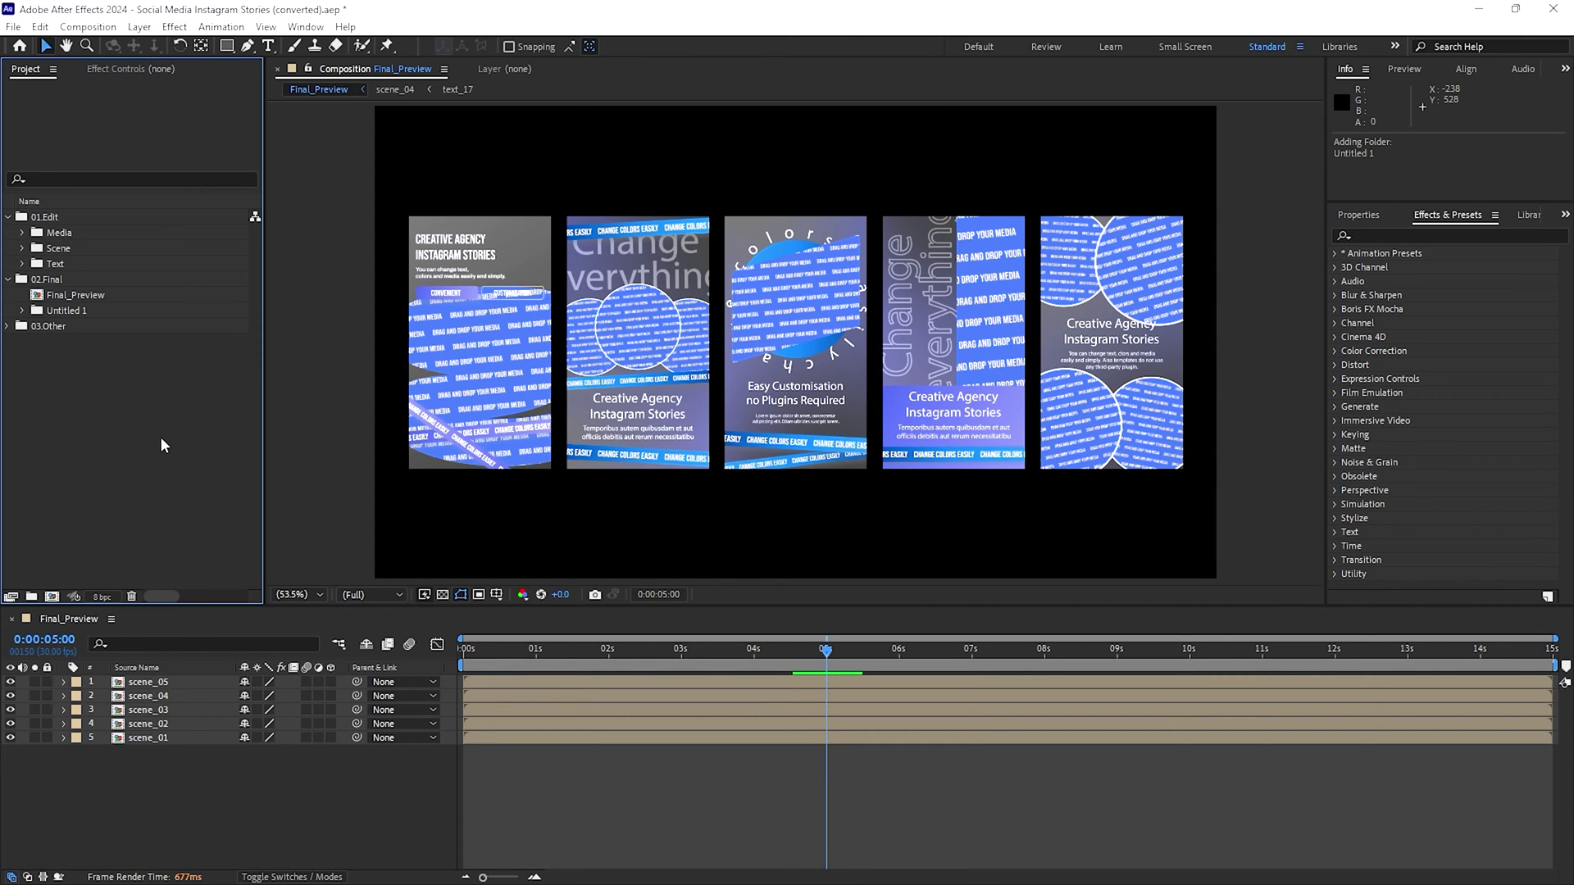
# - Add a second project folder named Media Own and select the scene_01 layer
pyautogui.hotkey('ctrl', 'alt', 'shift', 'n')
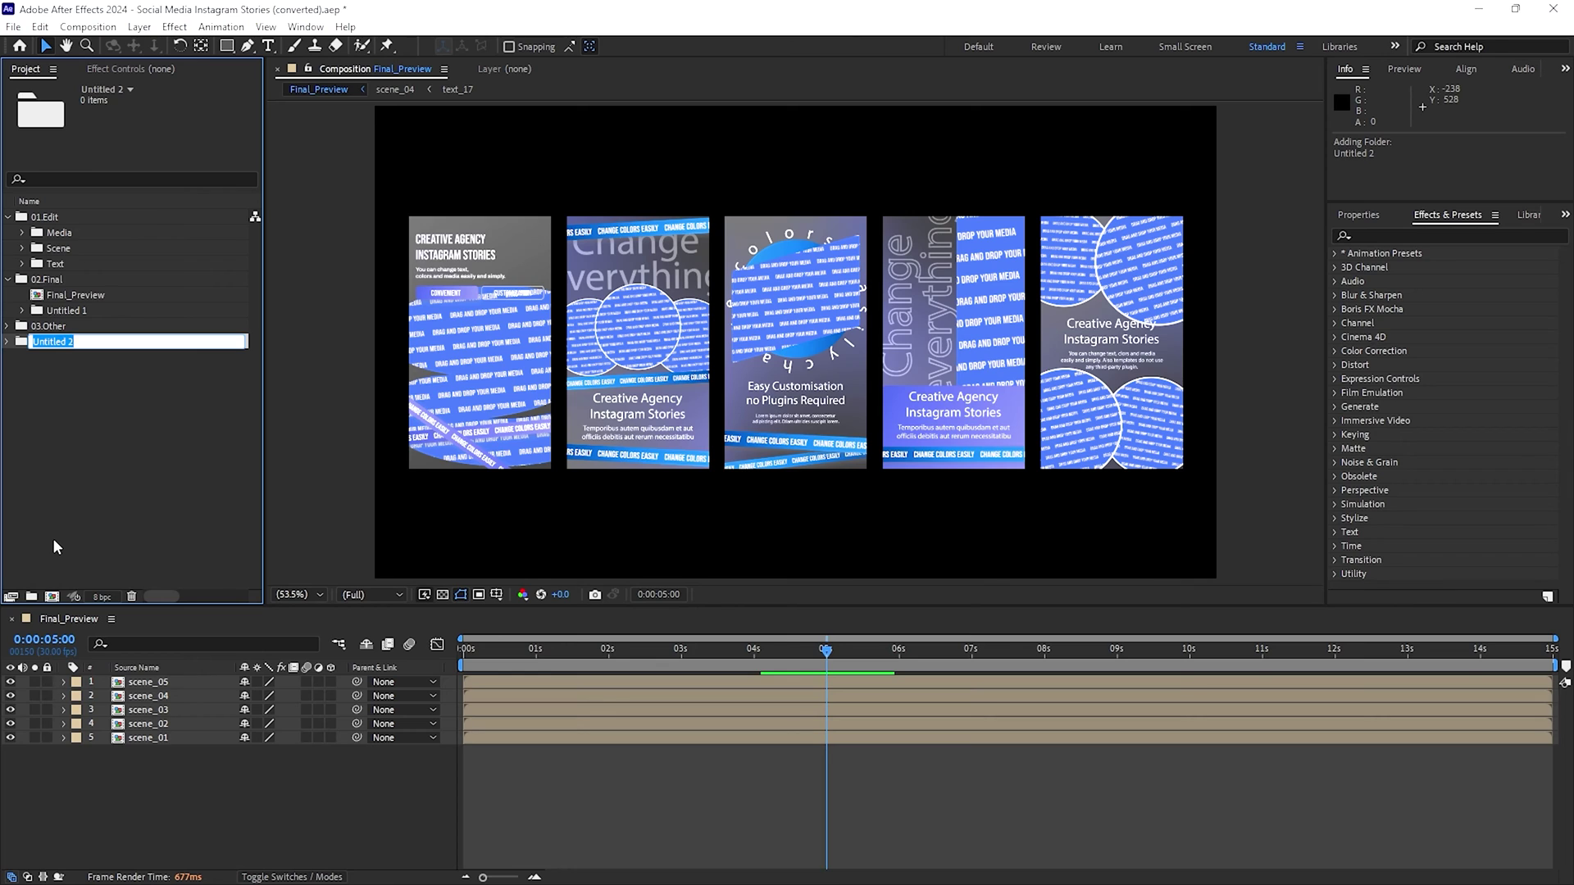
pyautogui.write('Media Own')
pyautogui.press('Return')
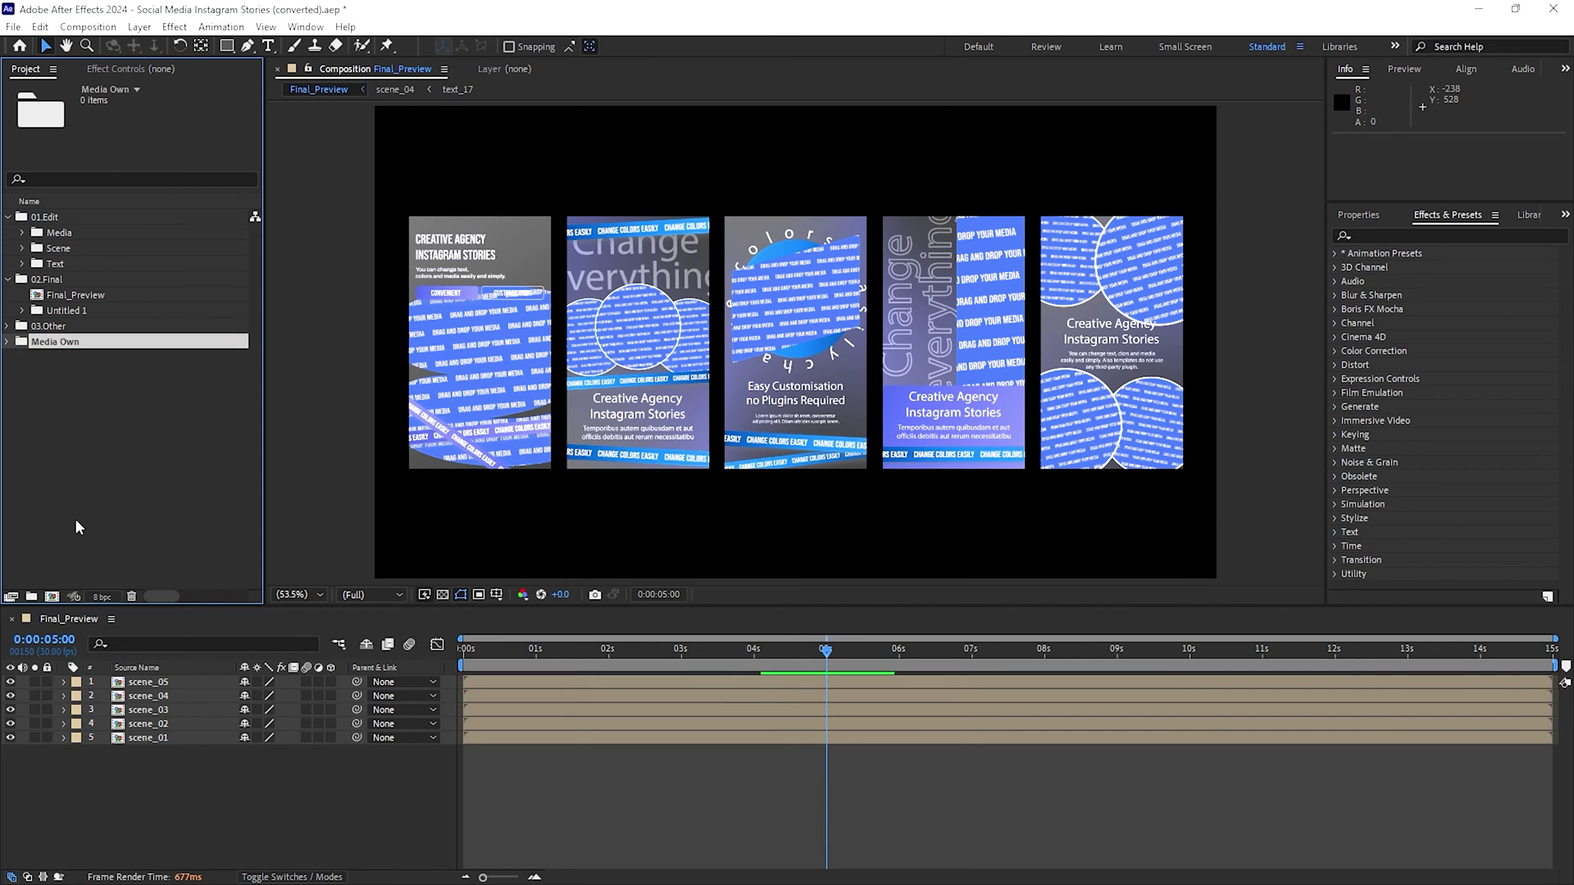
pyautogui.click(496, 394)
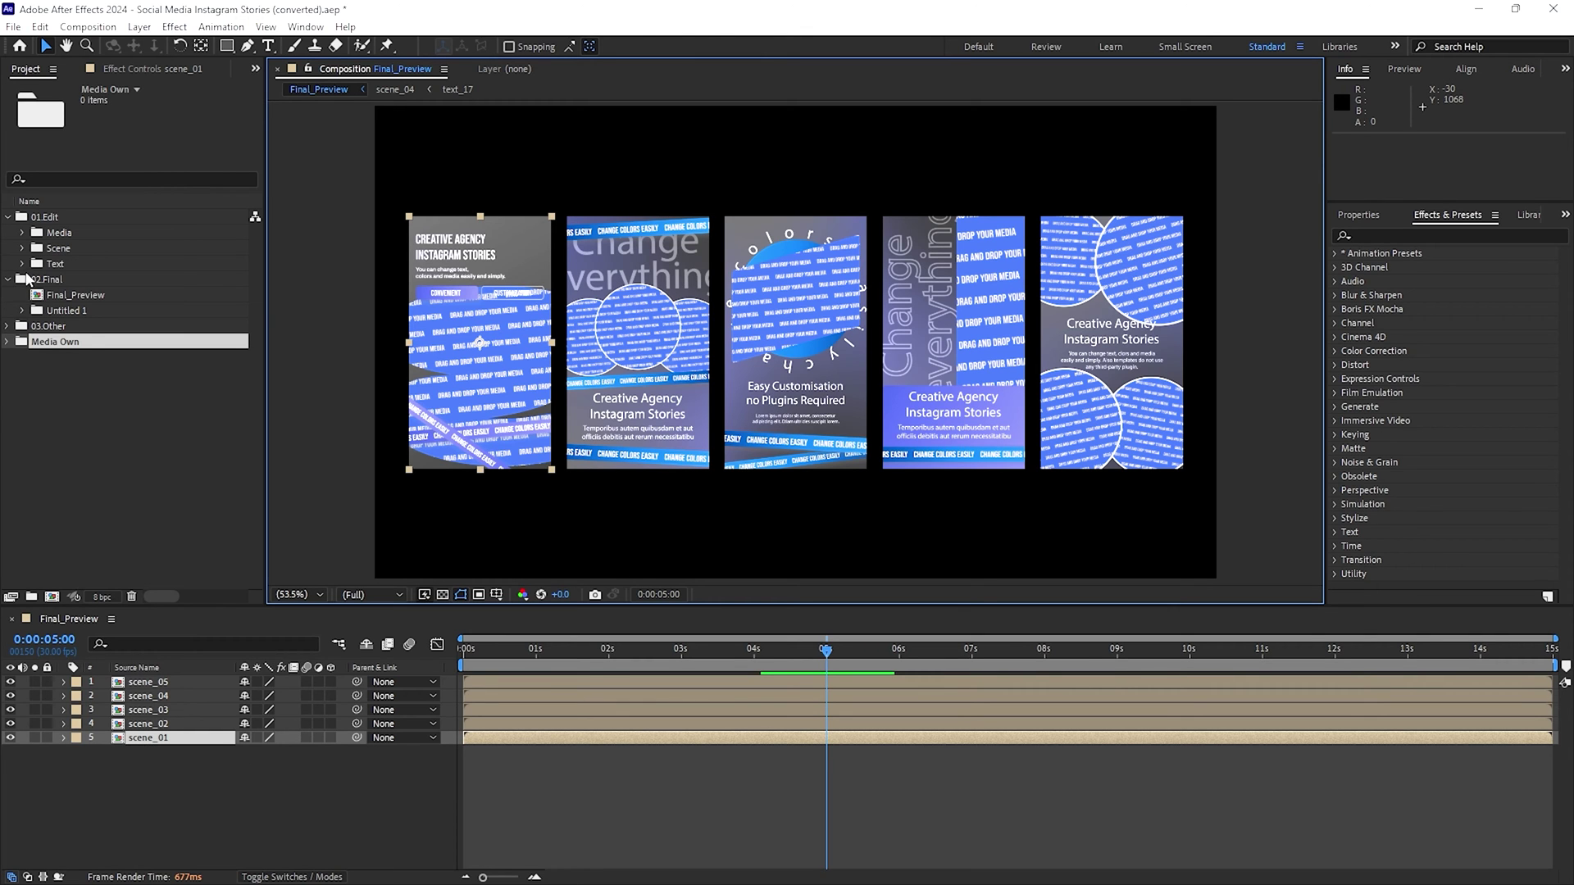
# - Import the eight photos and move them into the Media Own folder
pyautogui.click(7, 343)
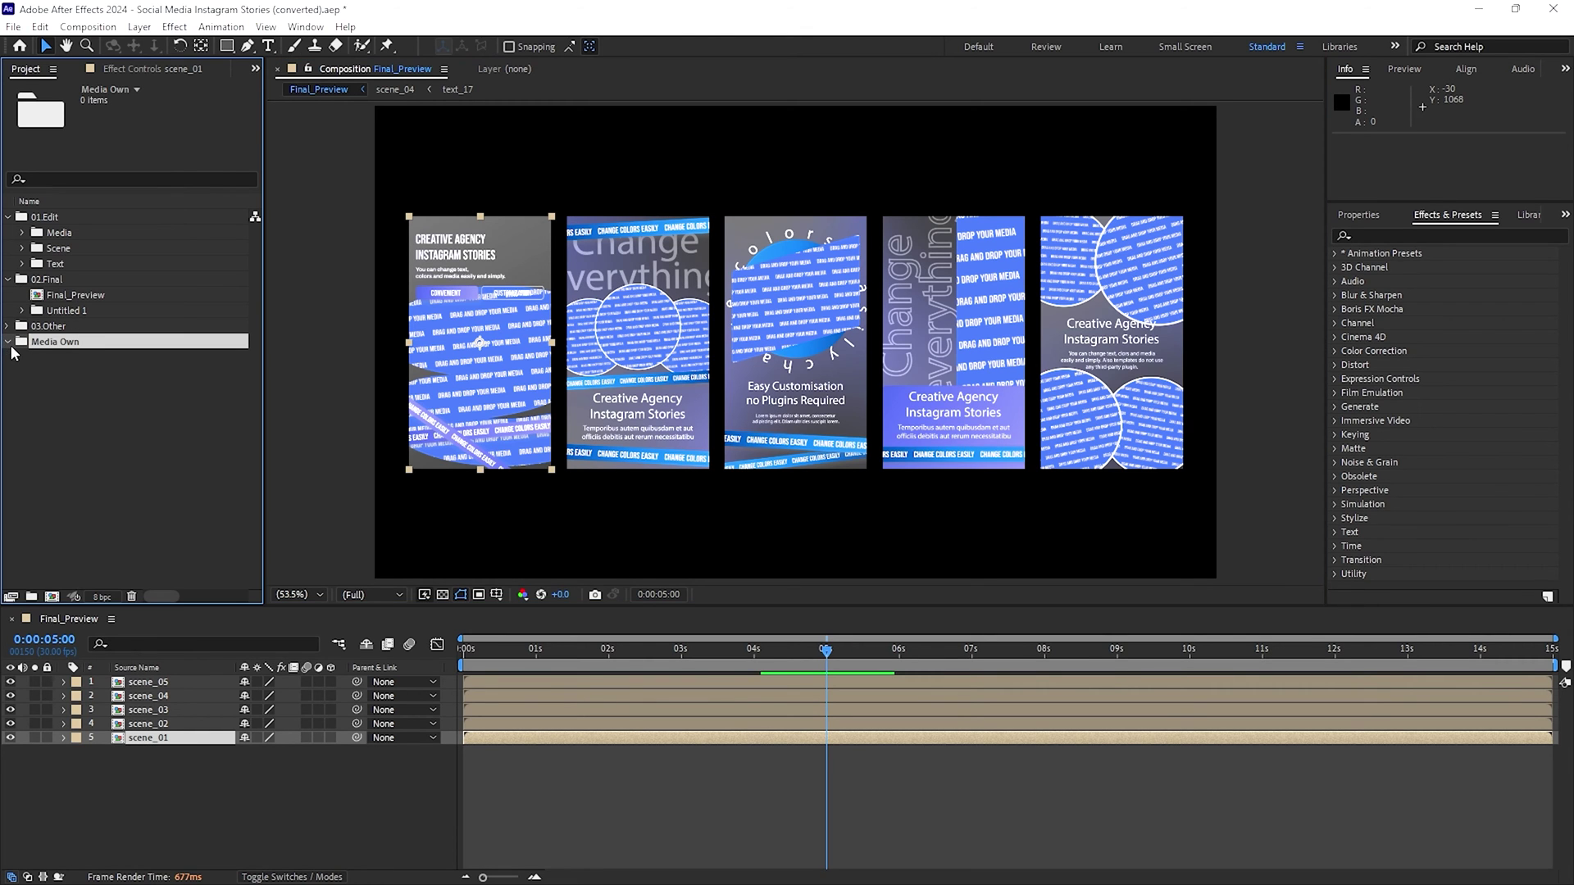
pyautogui.doubleClick(118, 389)
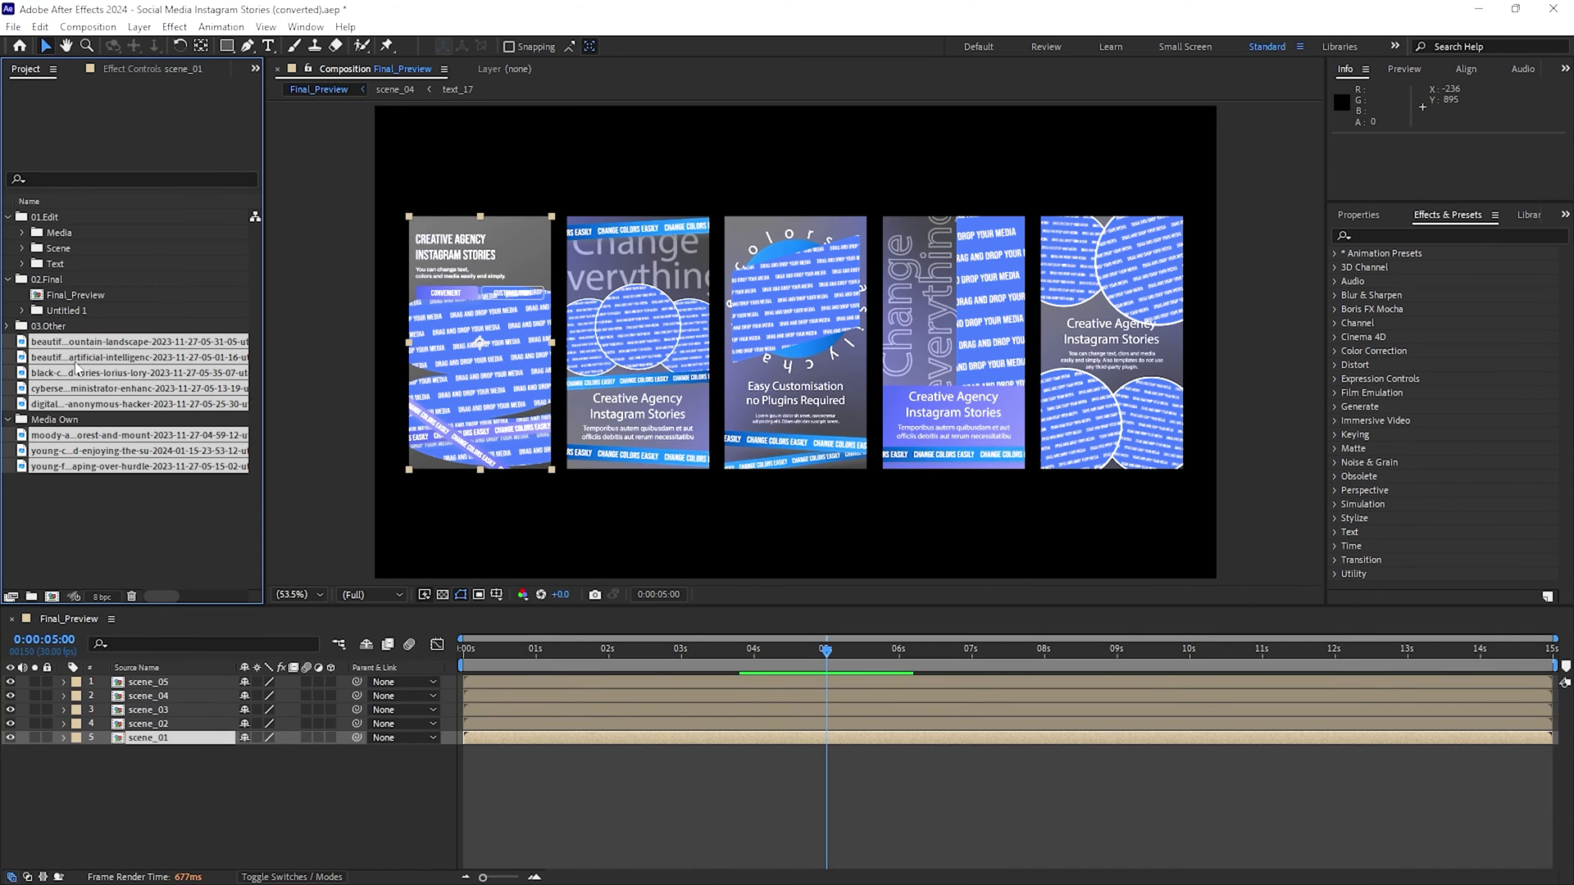
pyautogui.moveTo(76, 368); pyautogui.dragTo(67, 432)
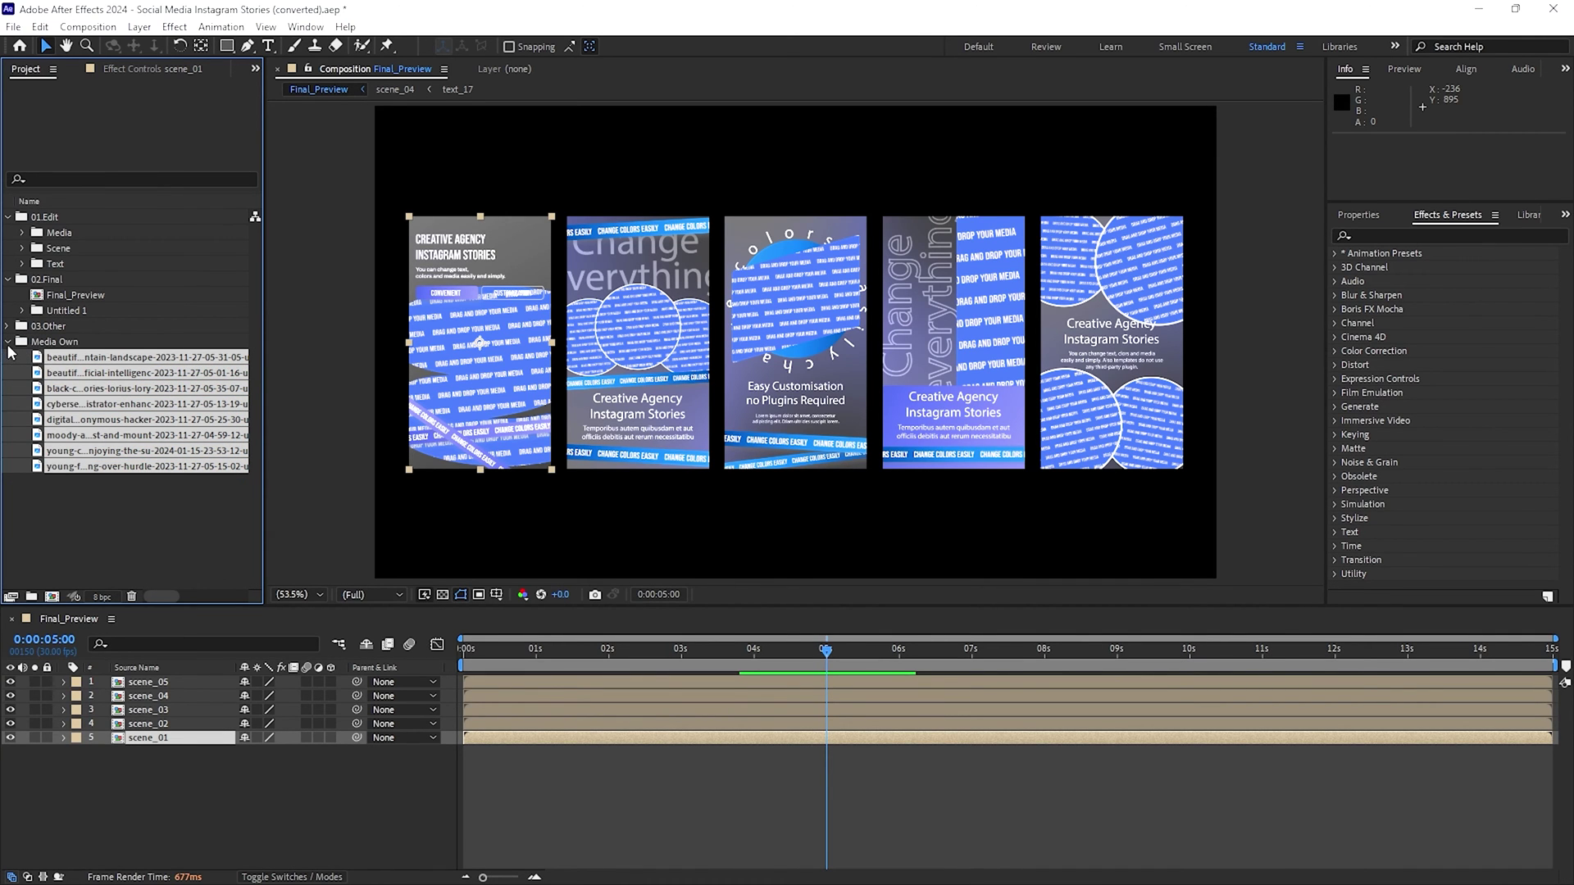
# - Open the scene_01 composition and rewind its timeline to 0:00
pyautogui.click(197, 771)
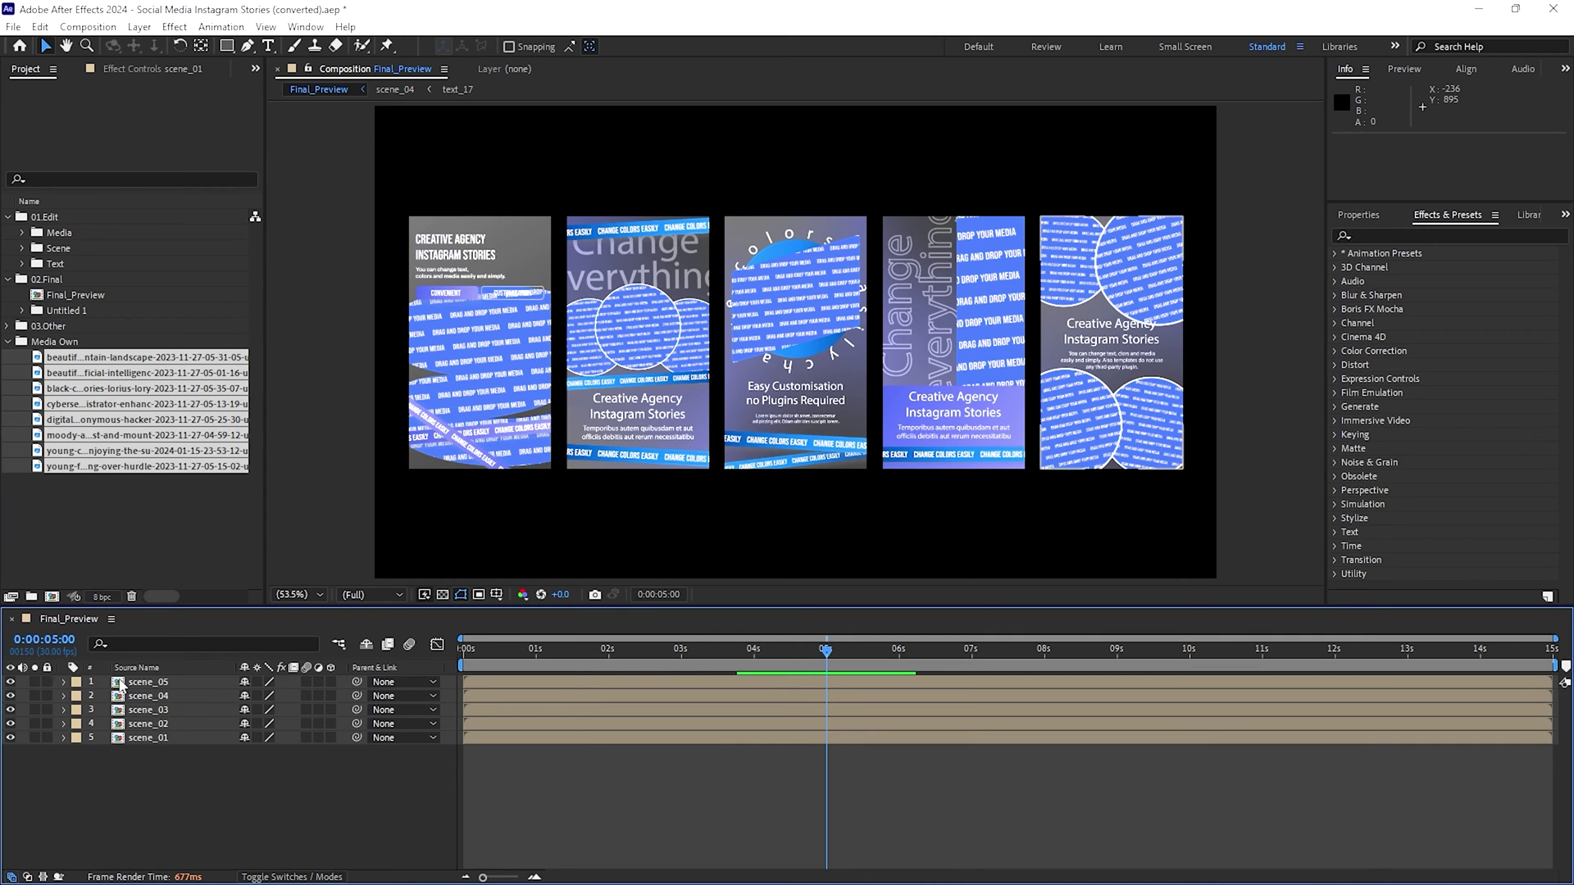
pyautogui.doubleClick(152, 738)
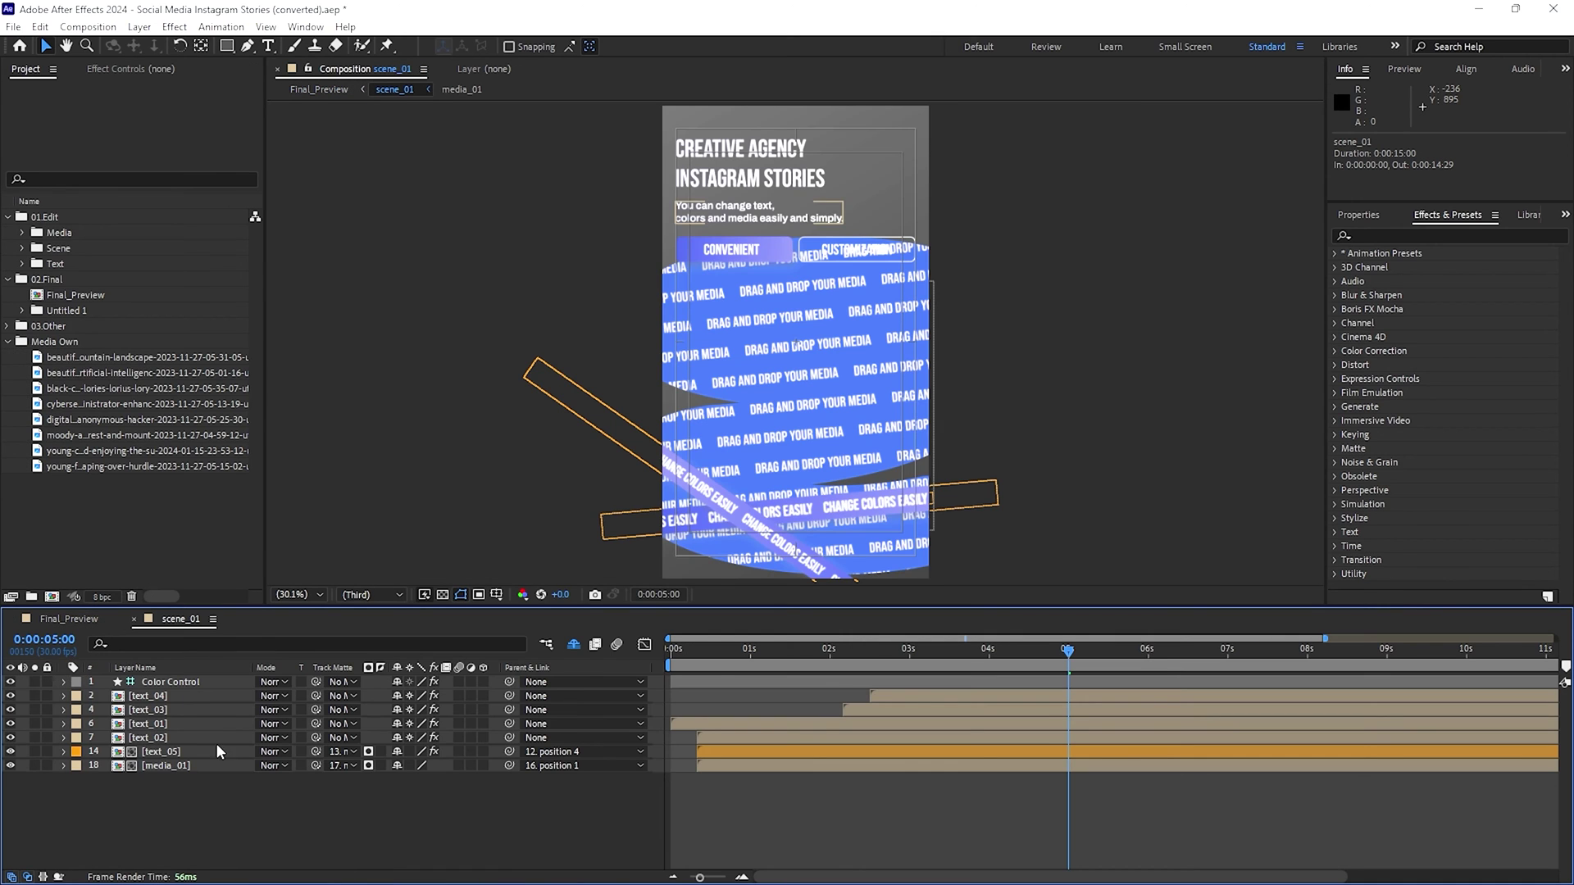
pyautogui.moveTo(827, 664); pyautogui.dragTo(666, 656)
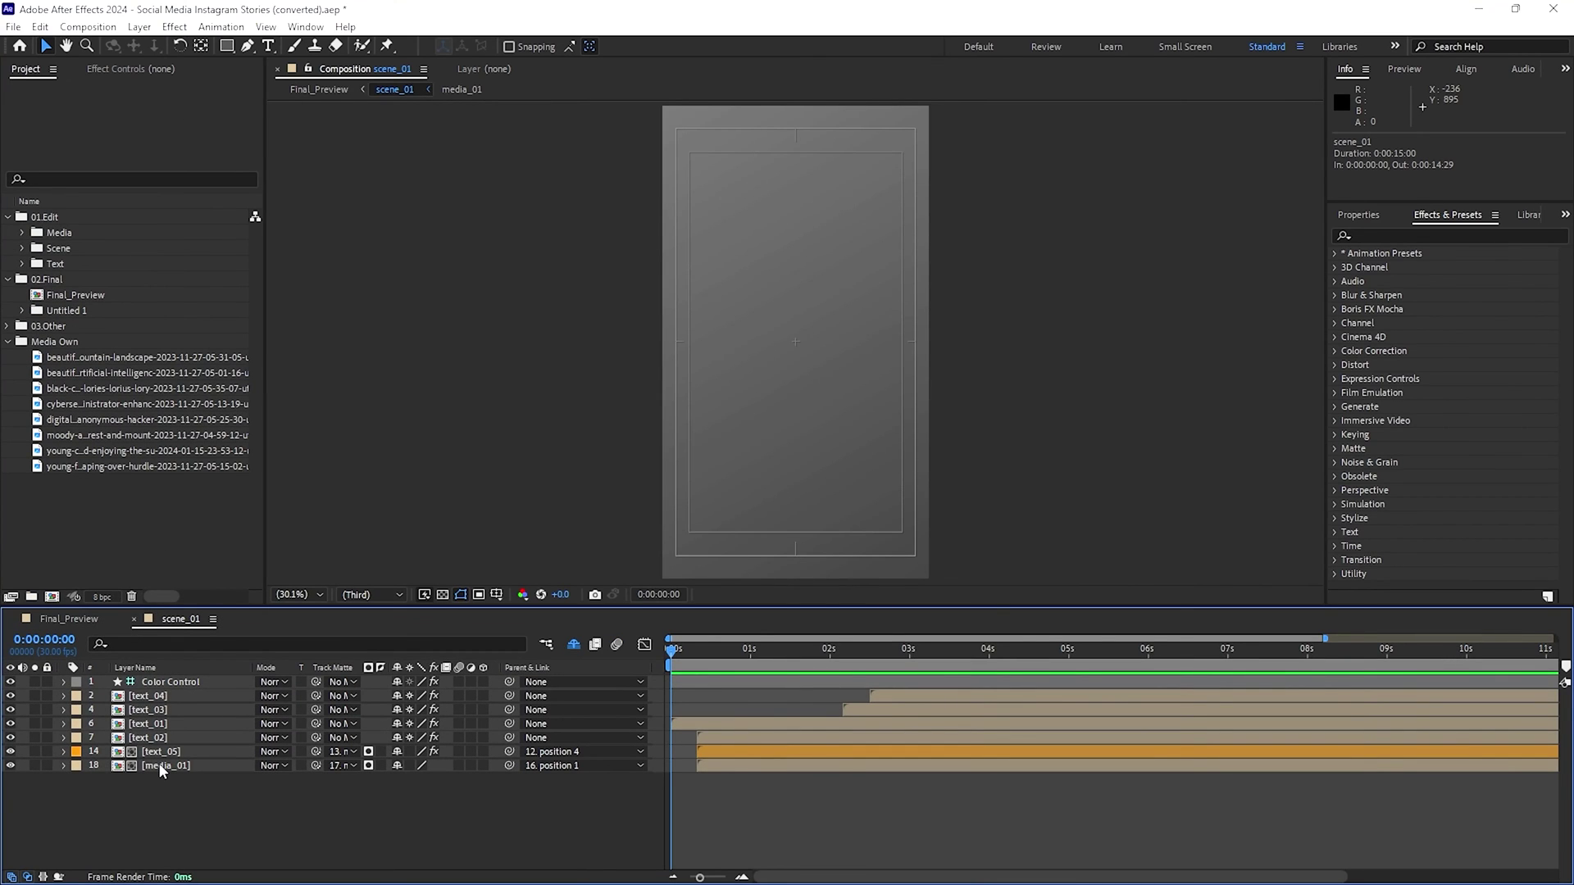
# - Add the mountain landscape photo to media_01 as the top layer, scaled down to 31%
pyautogui.doubleClick(162, 769)
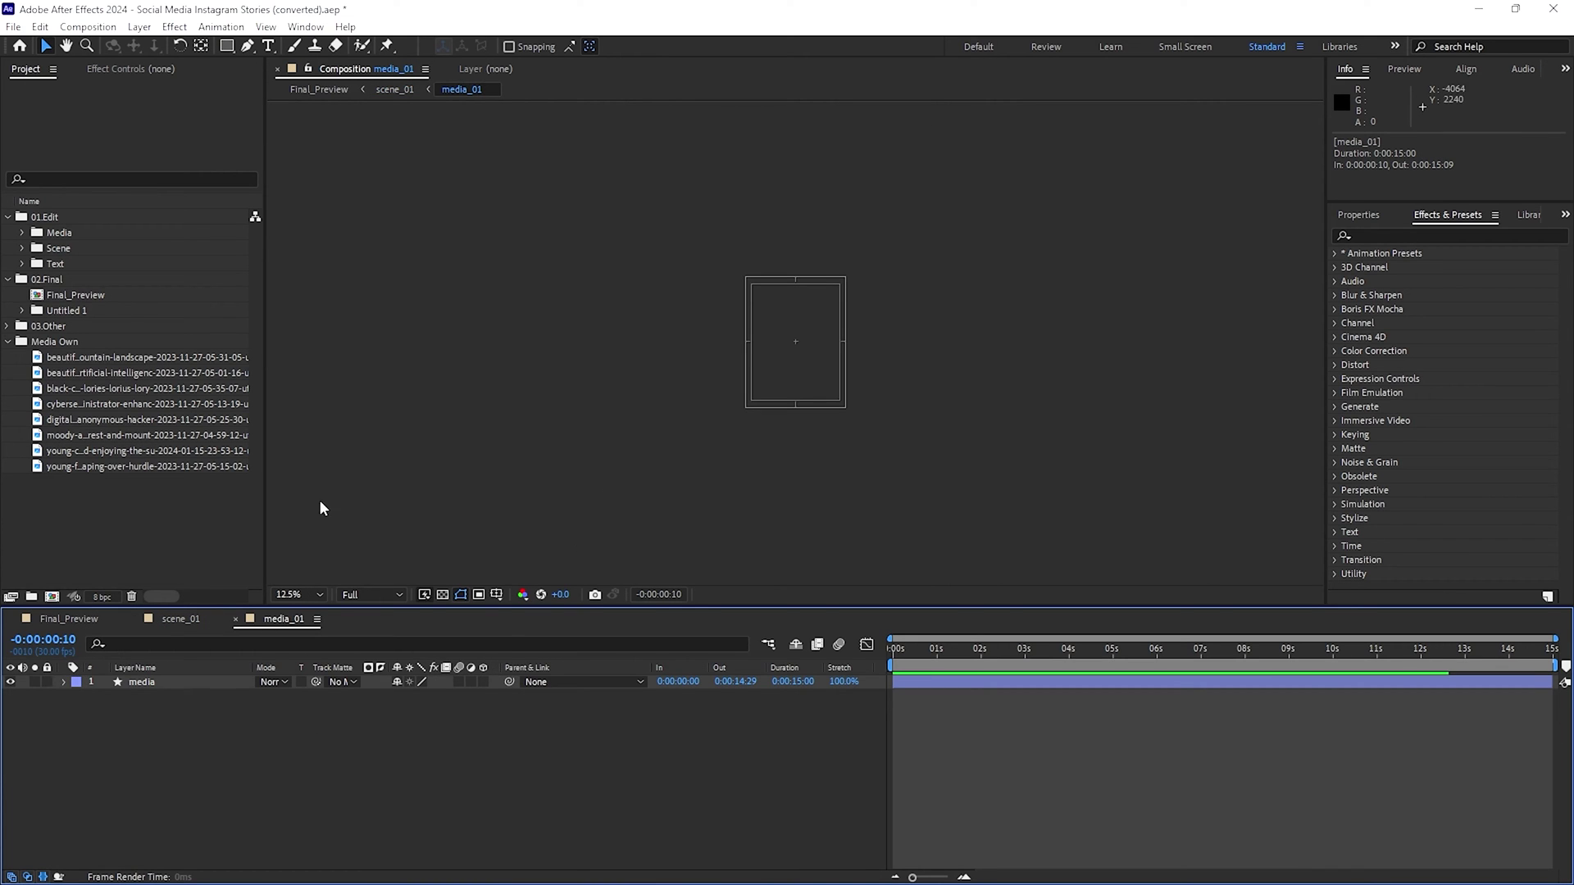
pyautogui.click(93, 360)
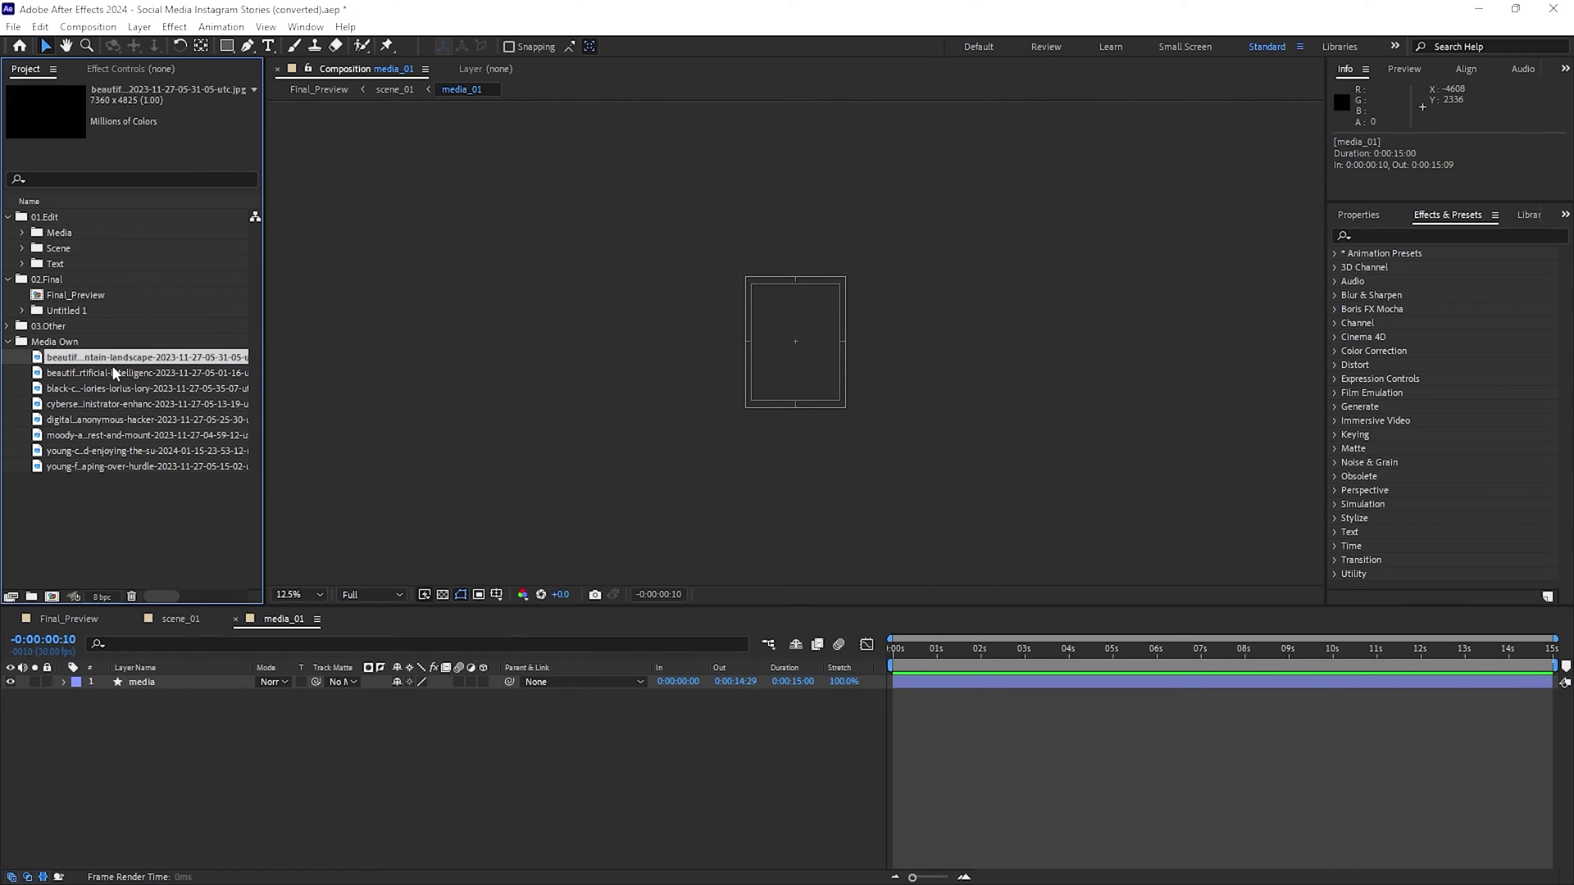
pyautogui.moveTo(119, 359); pyautogui.dragTo(251, 687)
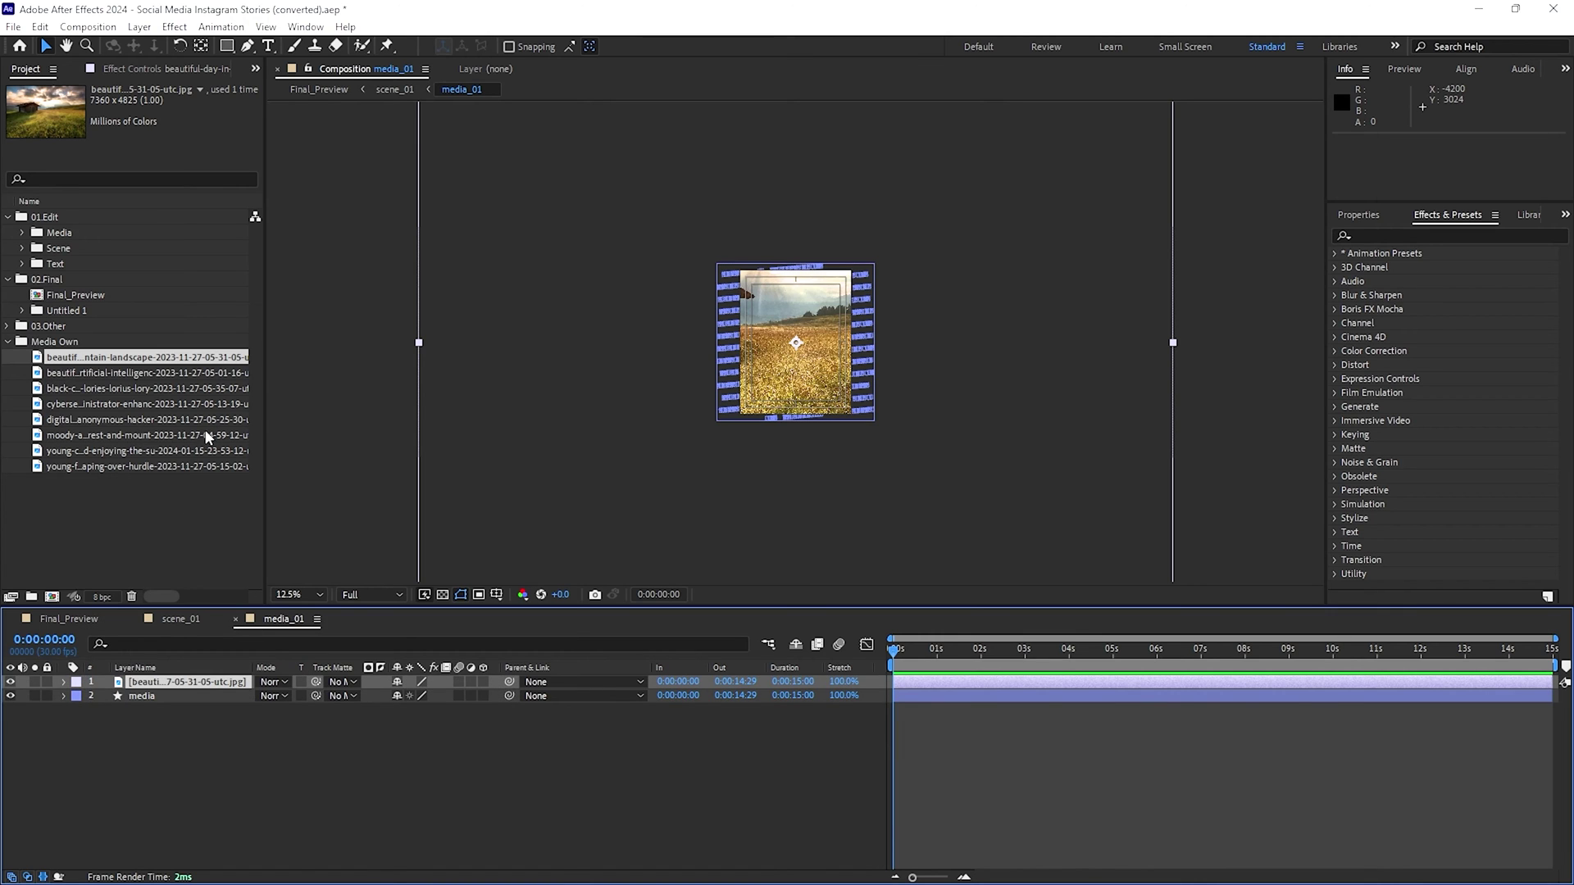
pyautogui.press('s')
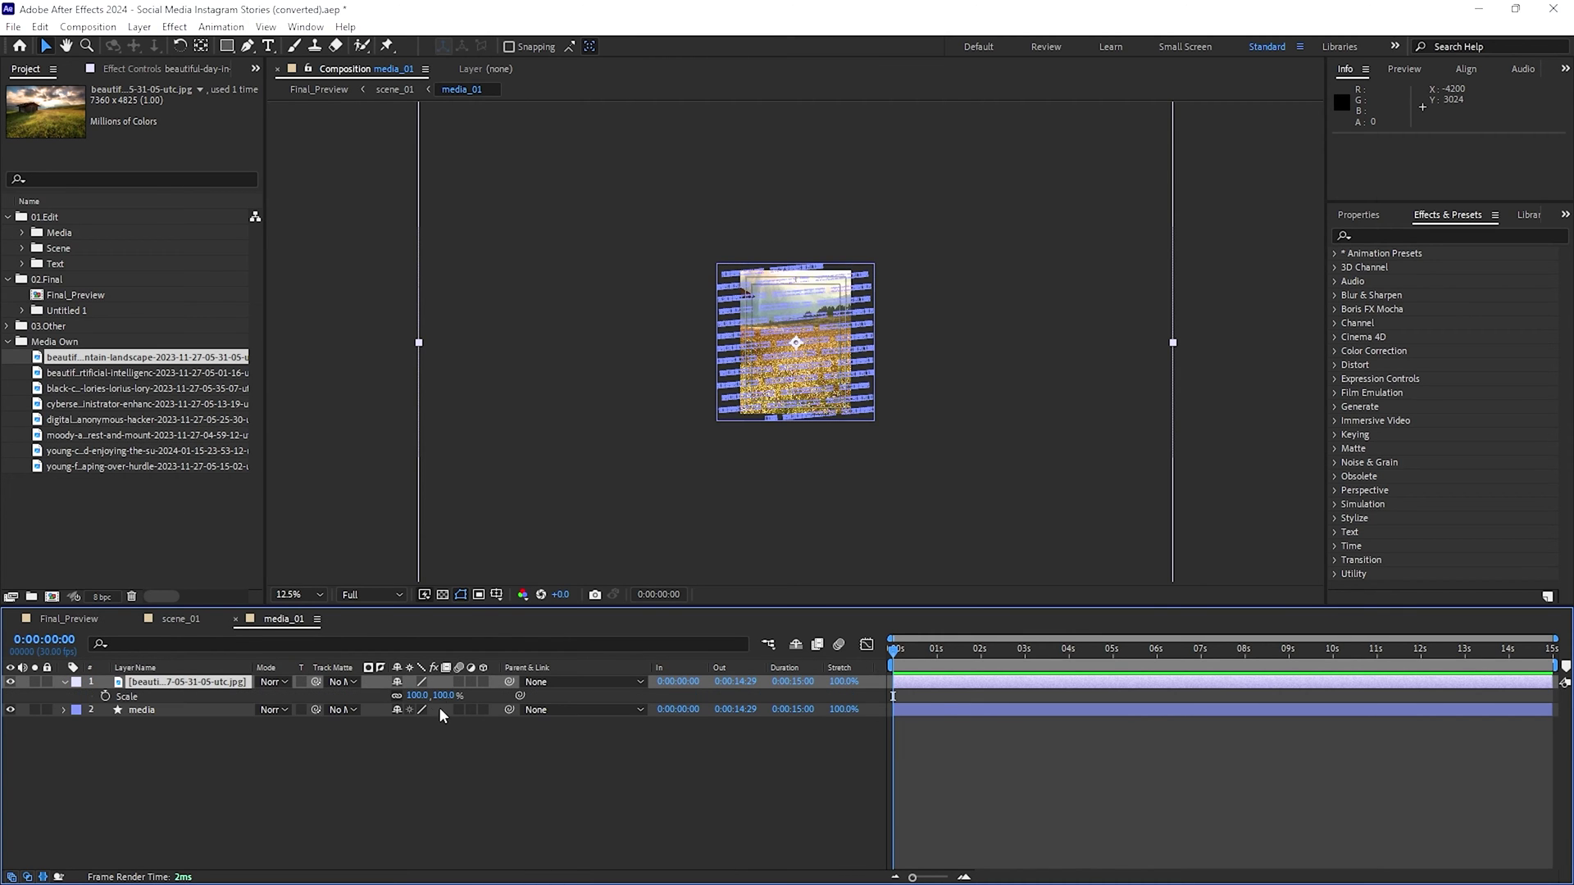
pyautogui.moveTo(418, 699); pyautogui.dragTo(358, 698)
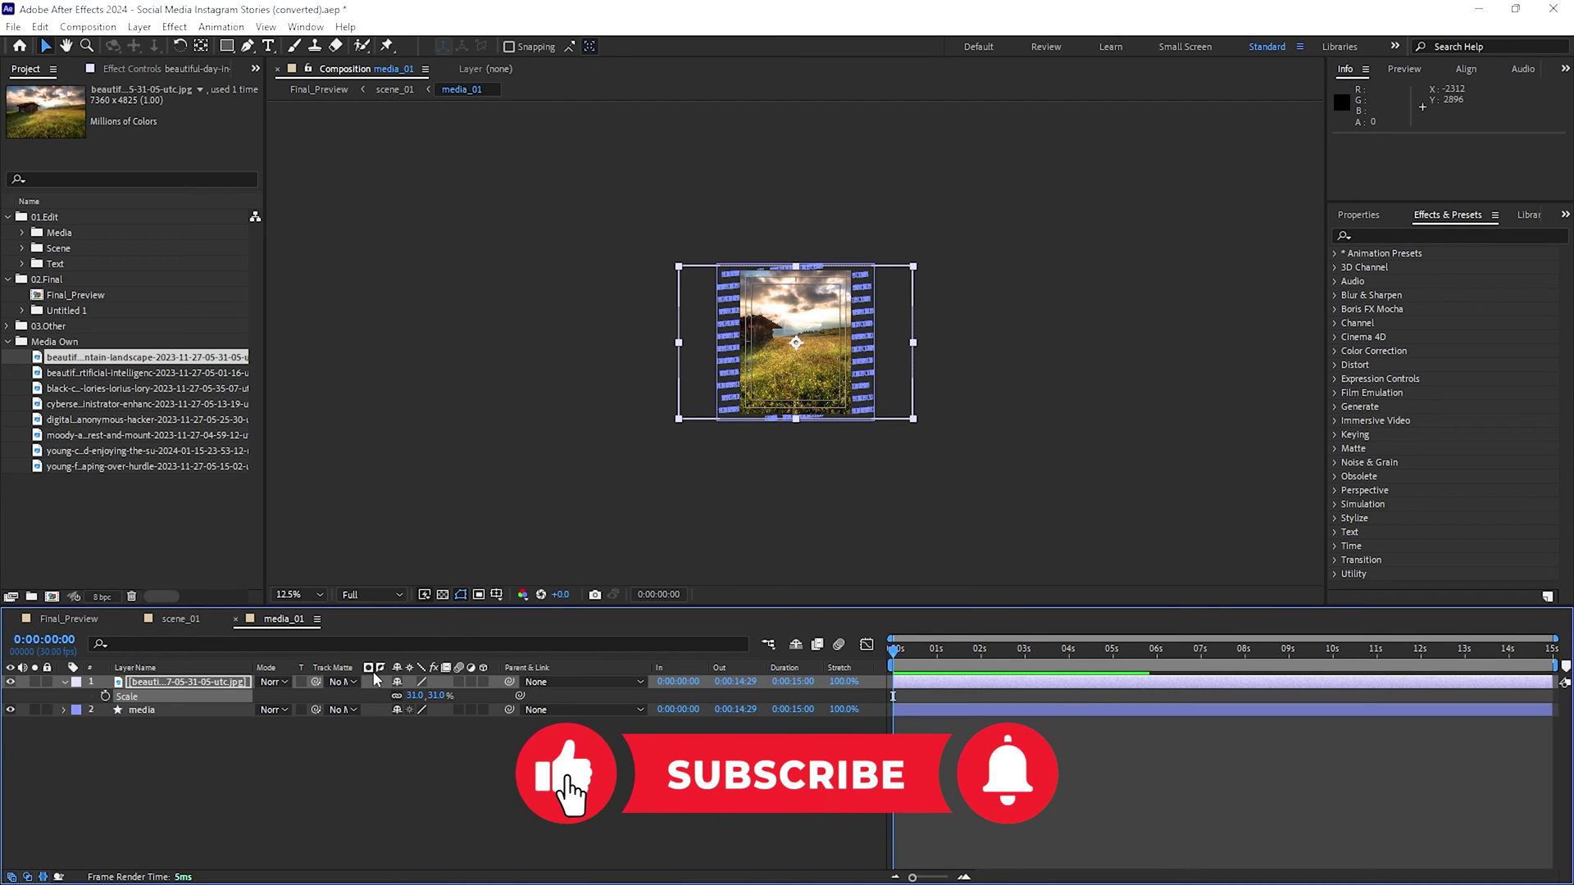
pyautogui.click(180, 620)
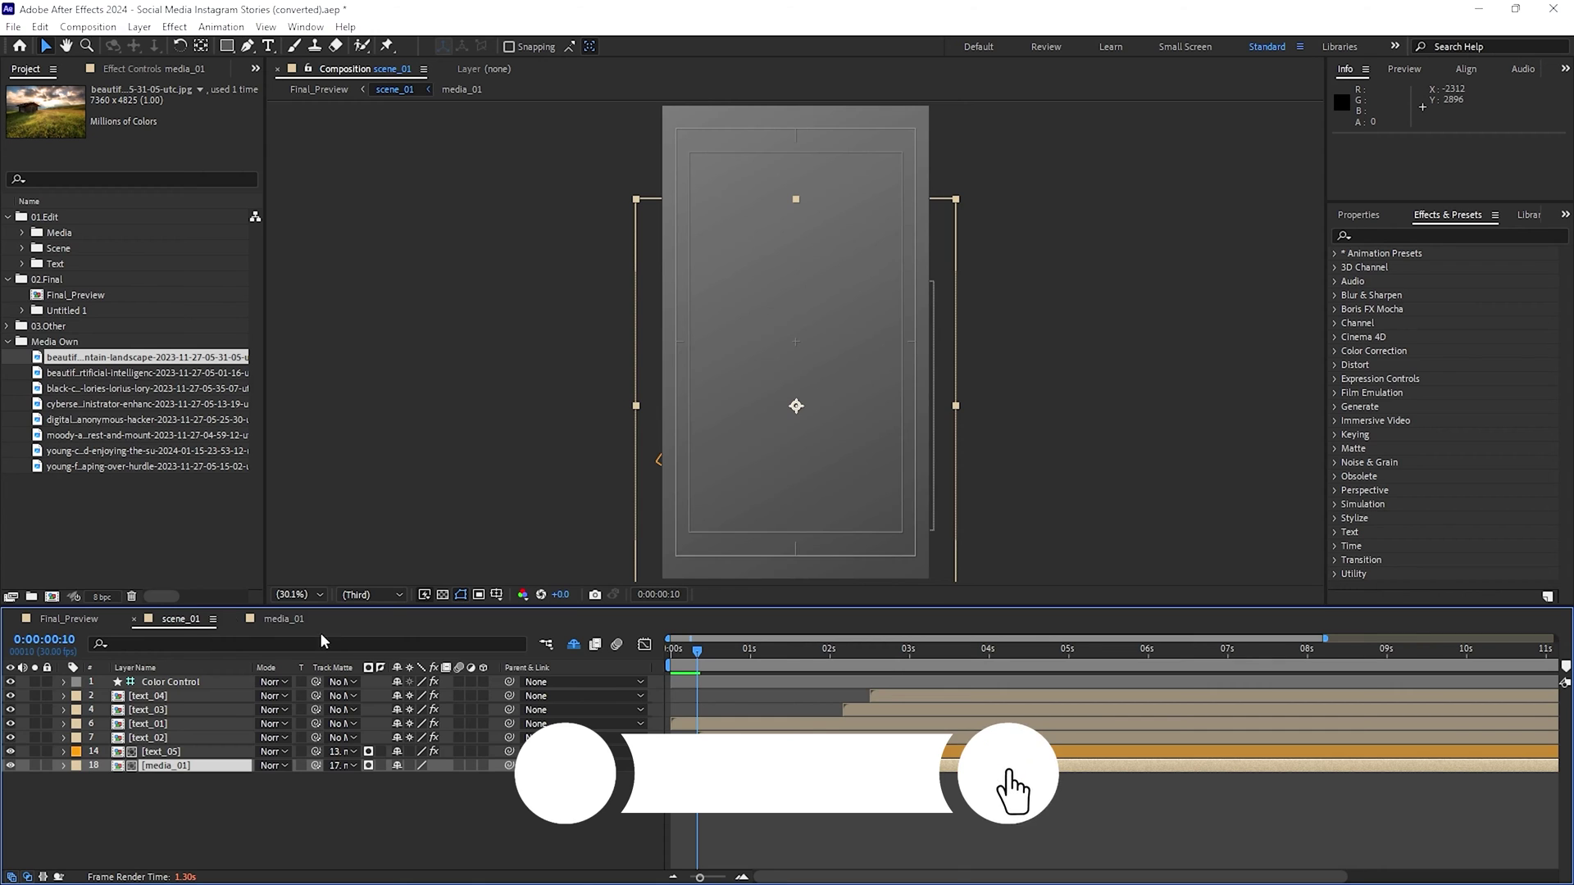
pyautogui.click(285, 620)
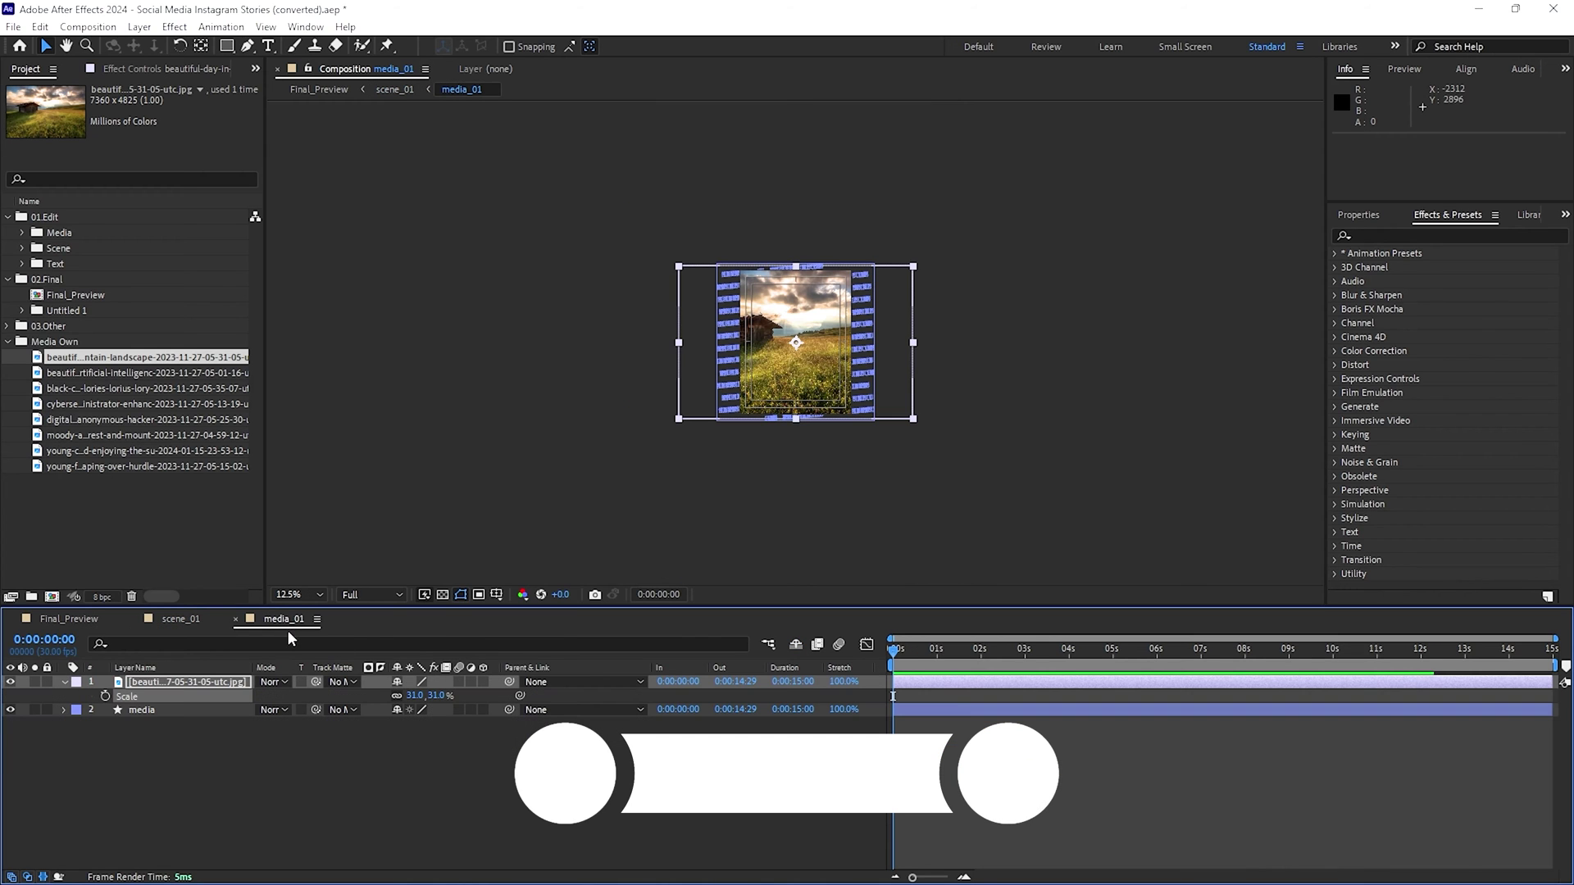
# - In text_01, replace the headline's first line CREATIVE AGENCY with GFX KAPTURE
pyautogui.click(235, 620)
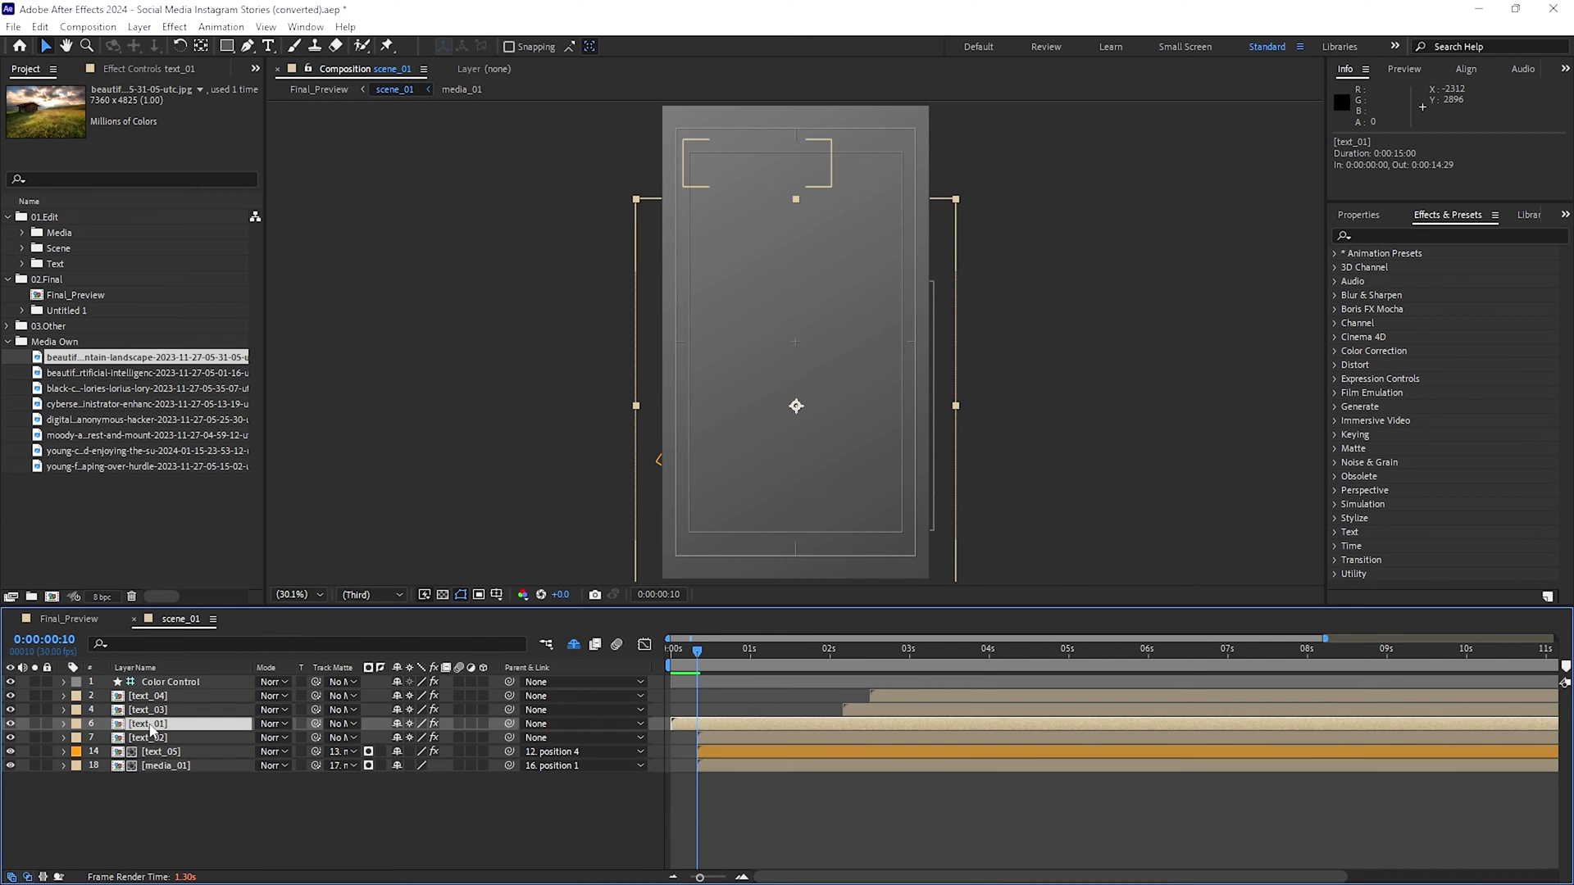
pyautogui.doubleClick(258, 696)
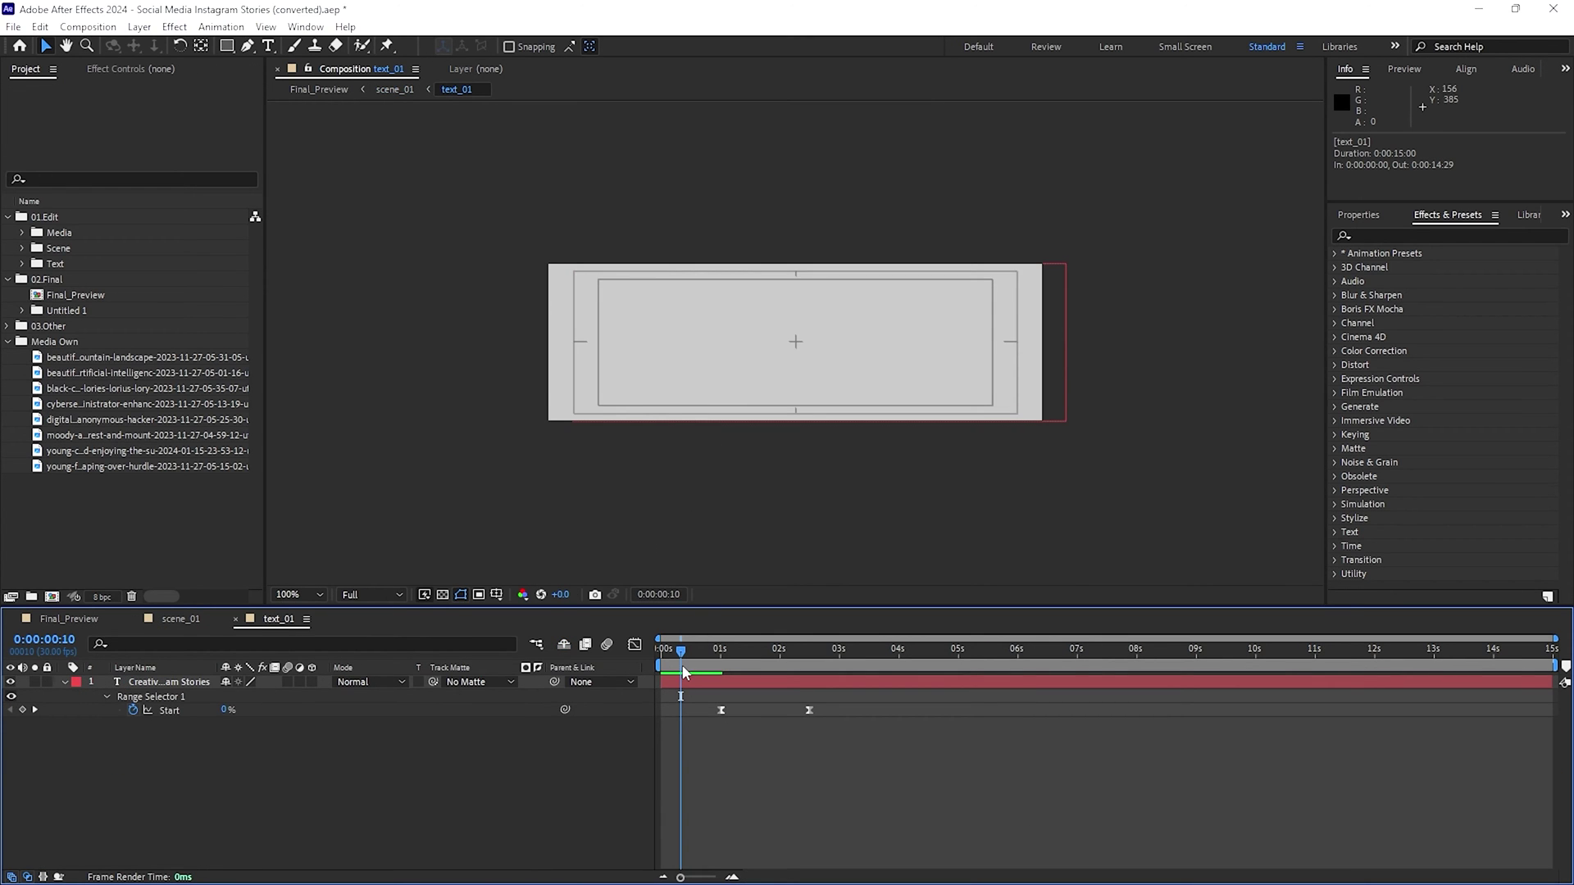
pyautogui.moveTo(681, 656); pyautogui.dragTo(926, 660)
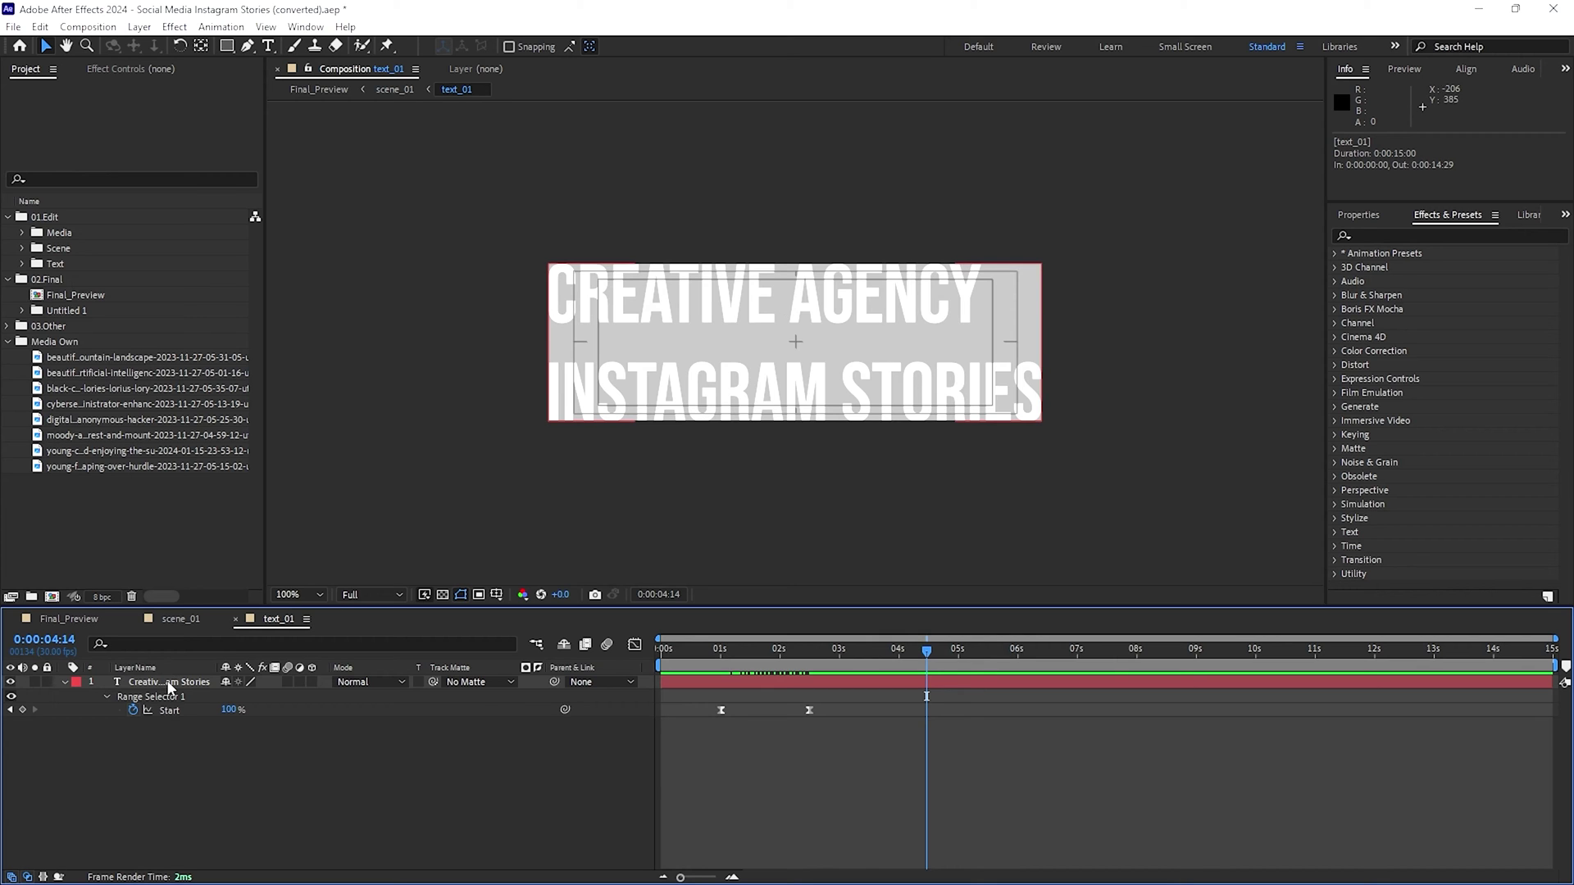
pyautogui.doubleClick(168, 682)
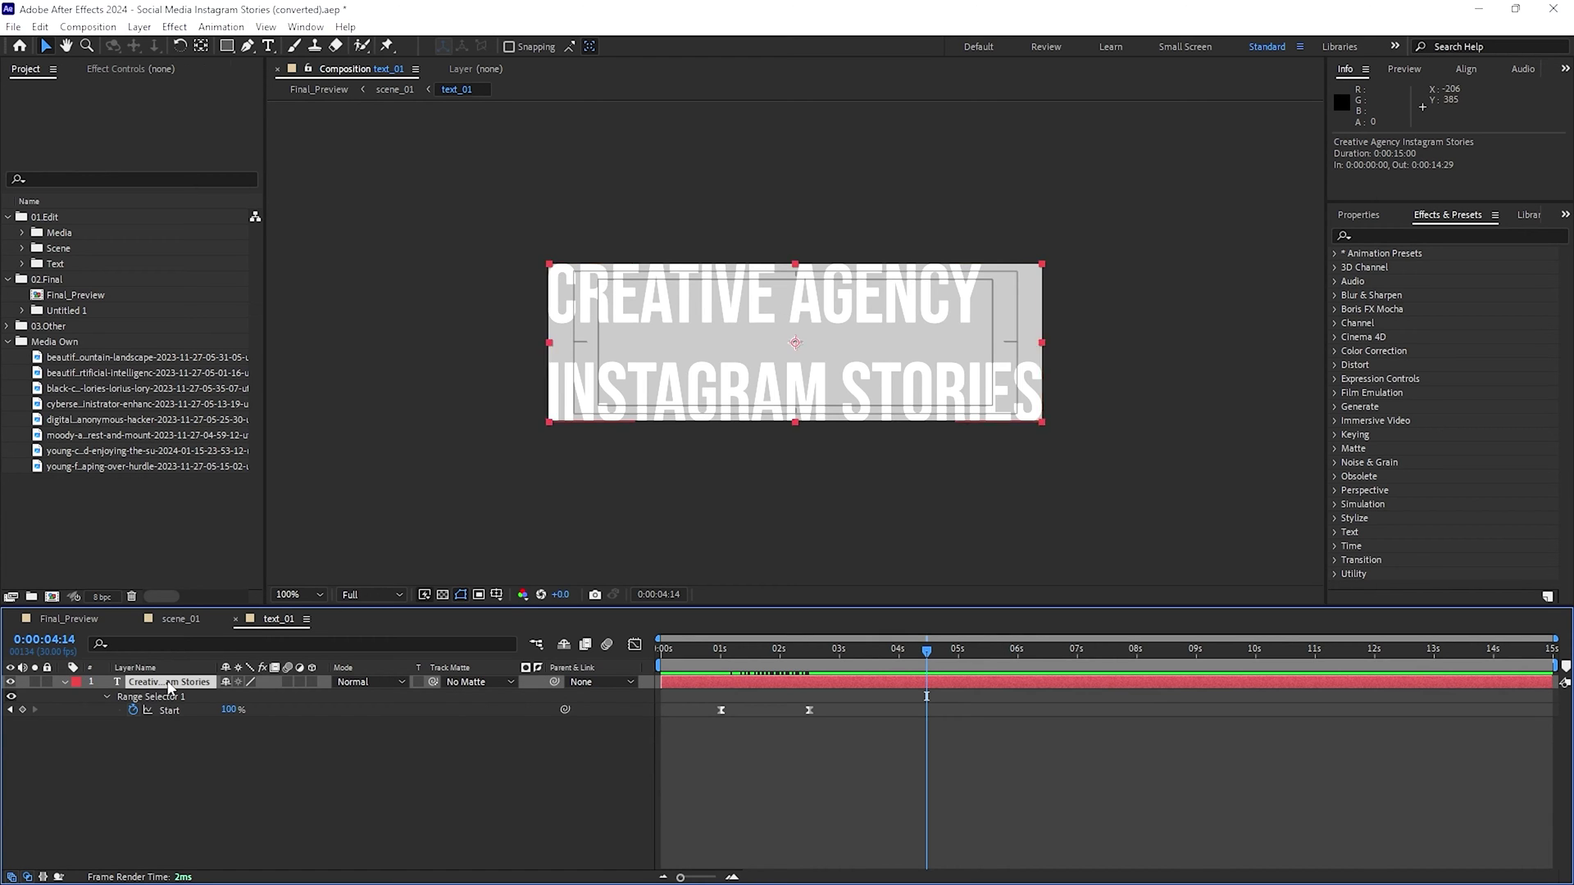
pyautogui.click(725, 300)
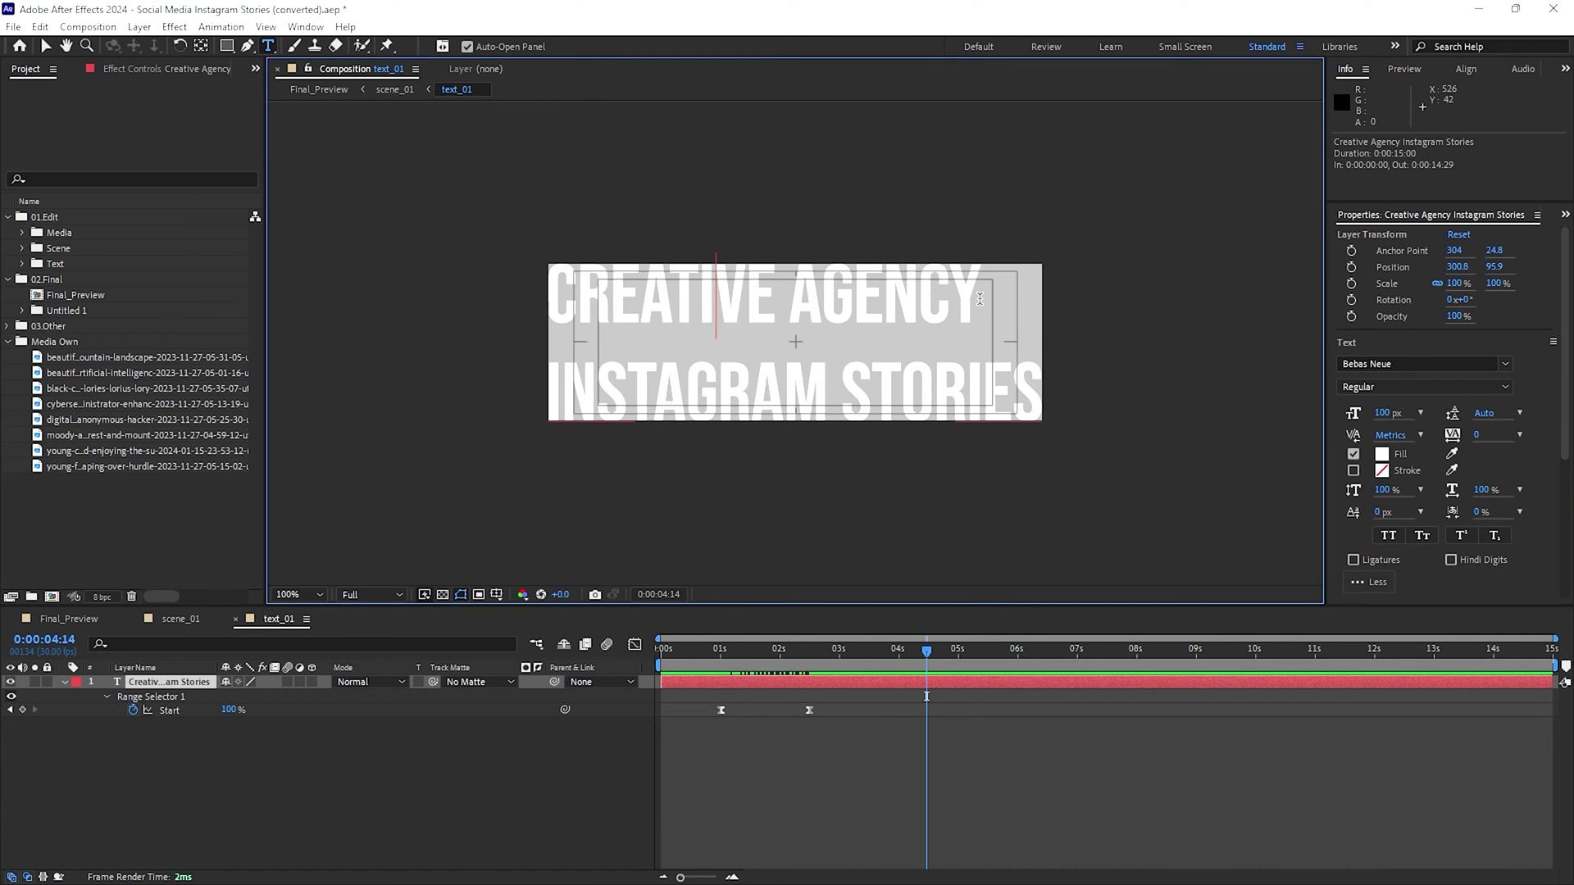
pyautogui.moveTo(980, 300); pyautogui.dragTo(560, 312)
pyautogui.write('GFX')
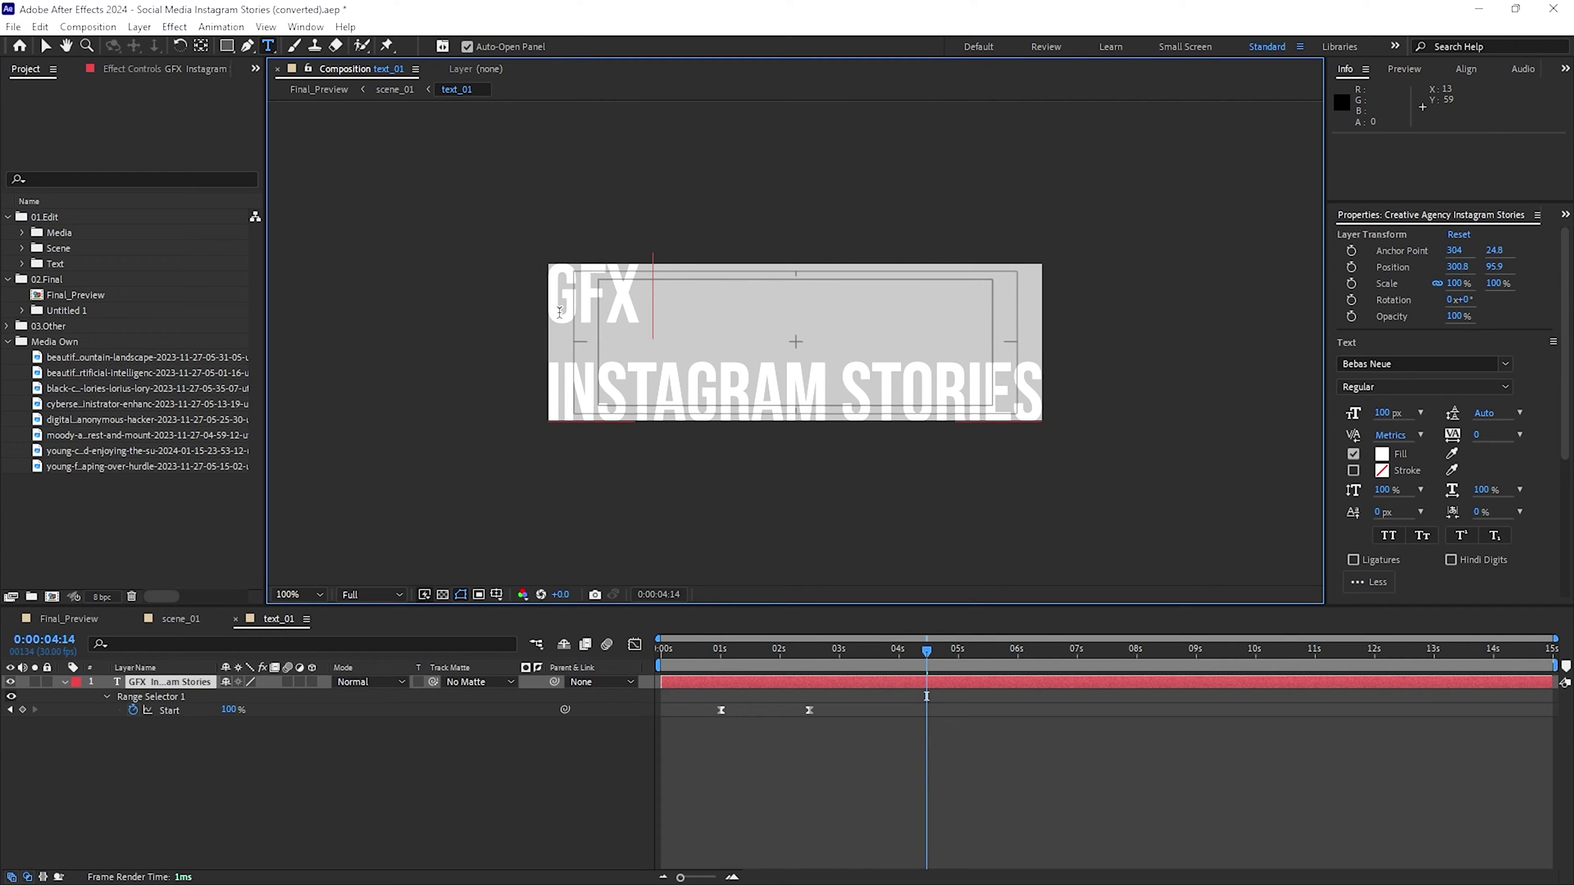
pyautogui.write(' KAPTURE')
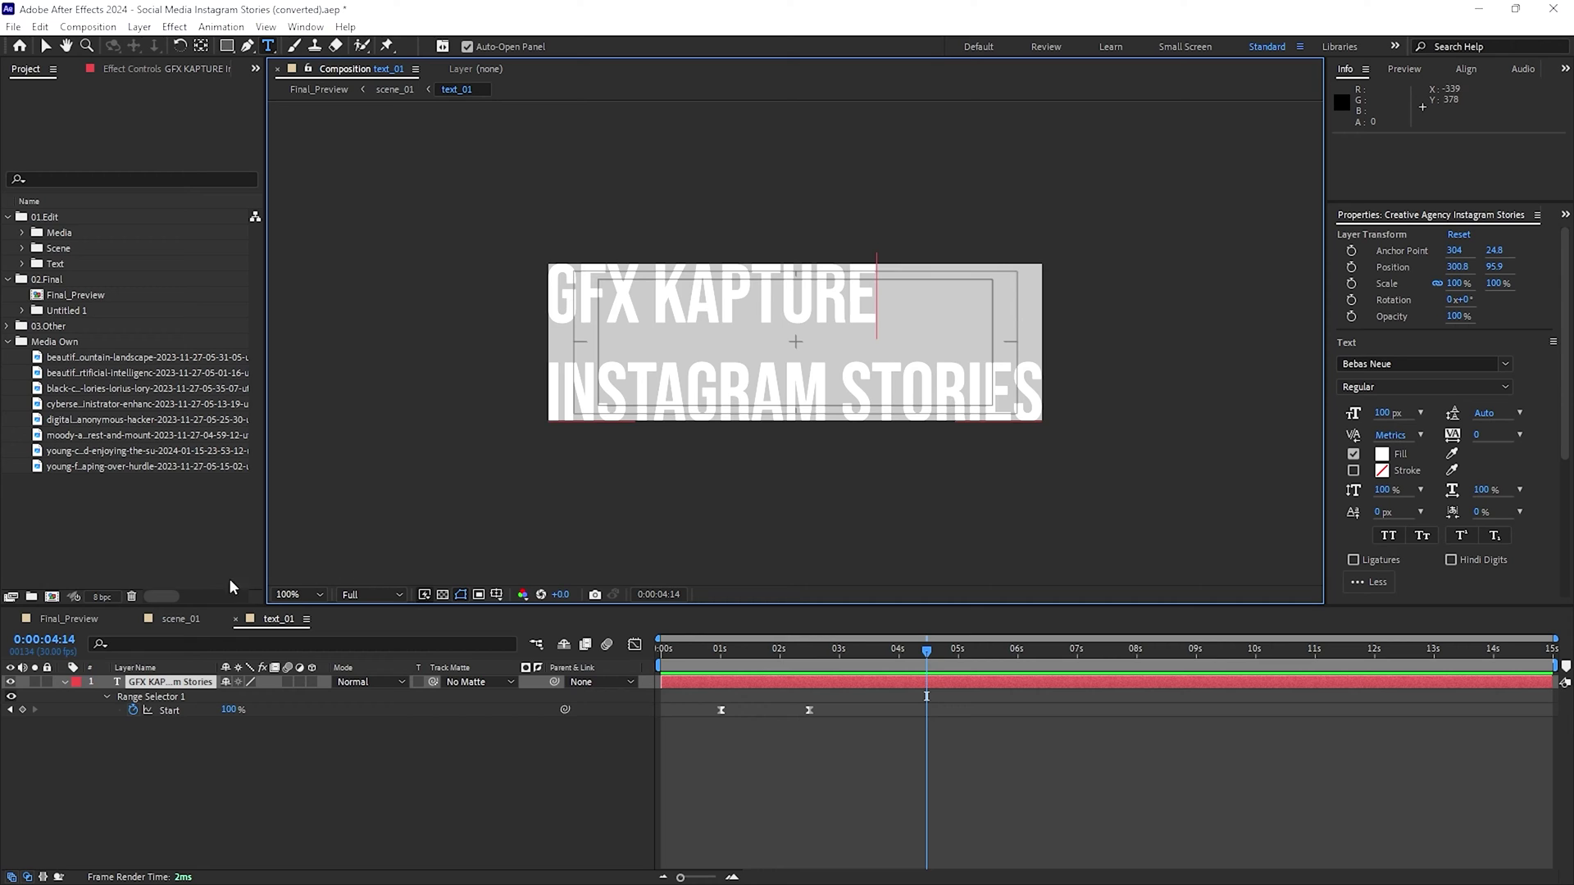
# - Try Berlin Sans FB Demi Bold and Bigfish on the headline, then settle on Bebas Neue Regular
pyautogui.click(48, 41)
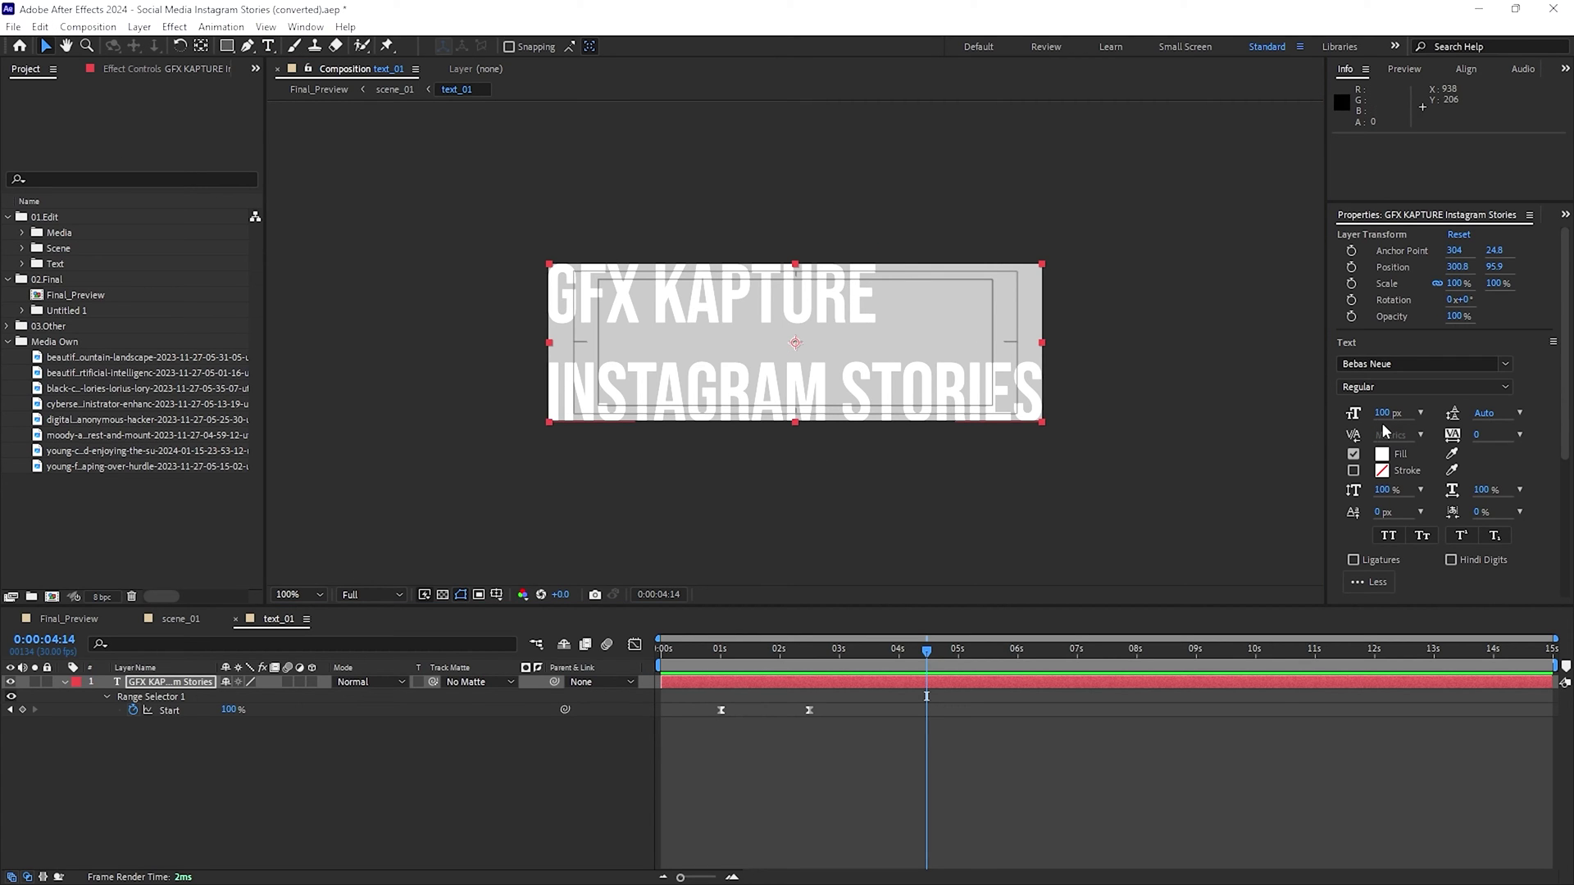
pyautogui.scroll(-3, 1552, 345)
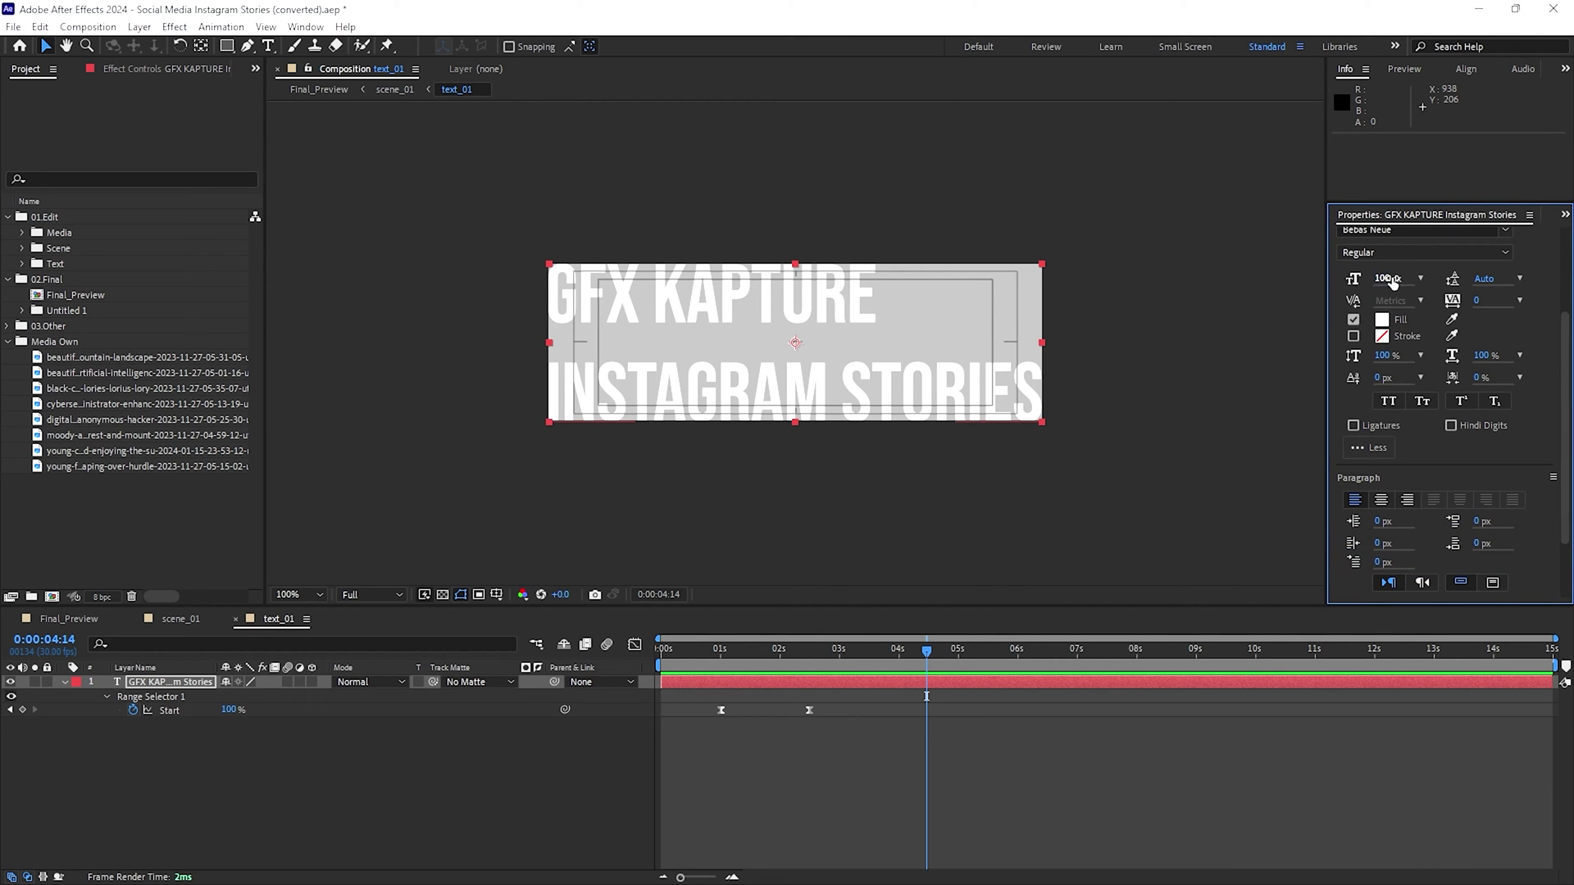
pyautogui.moveTo(1561, 392); pyautogui.dragTo(1566, 259)
pyautogui.click(1505, 364)
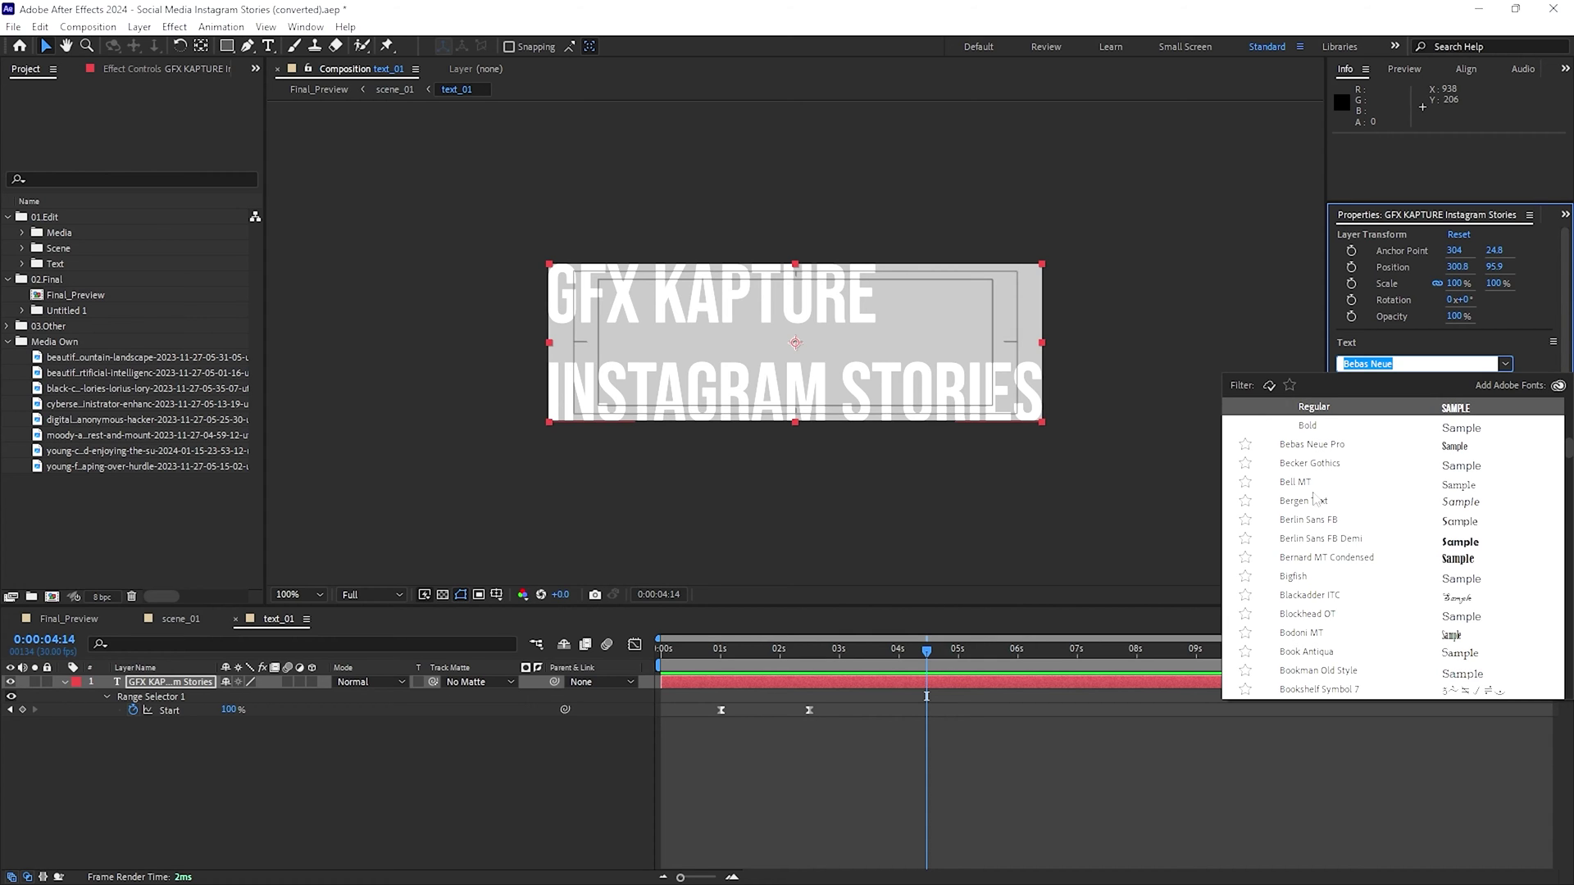
pyautogui.click(1341, 541)
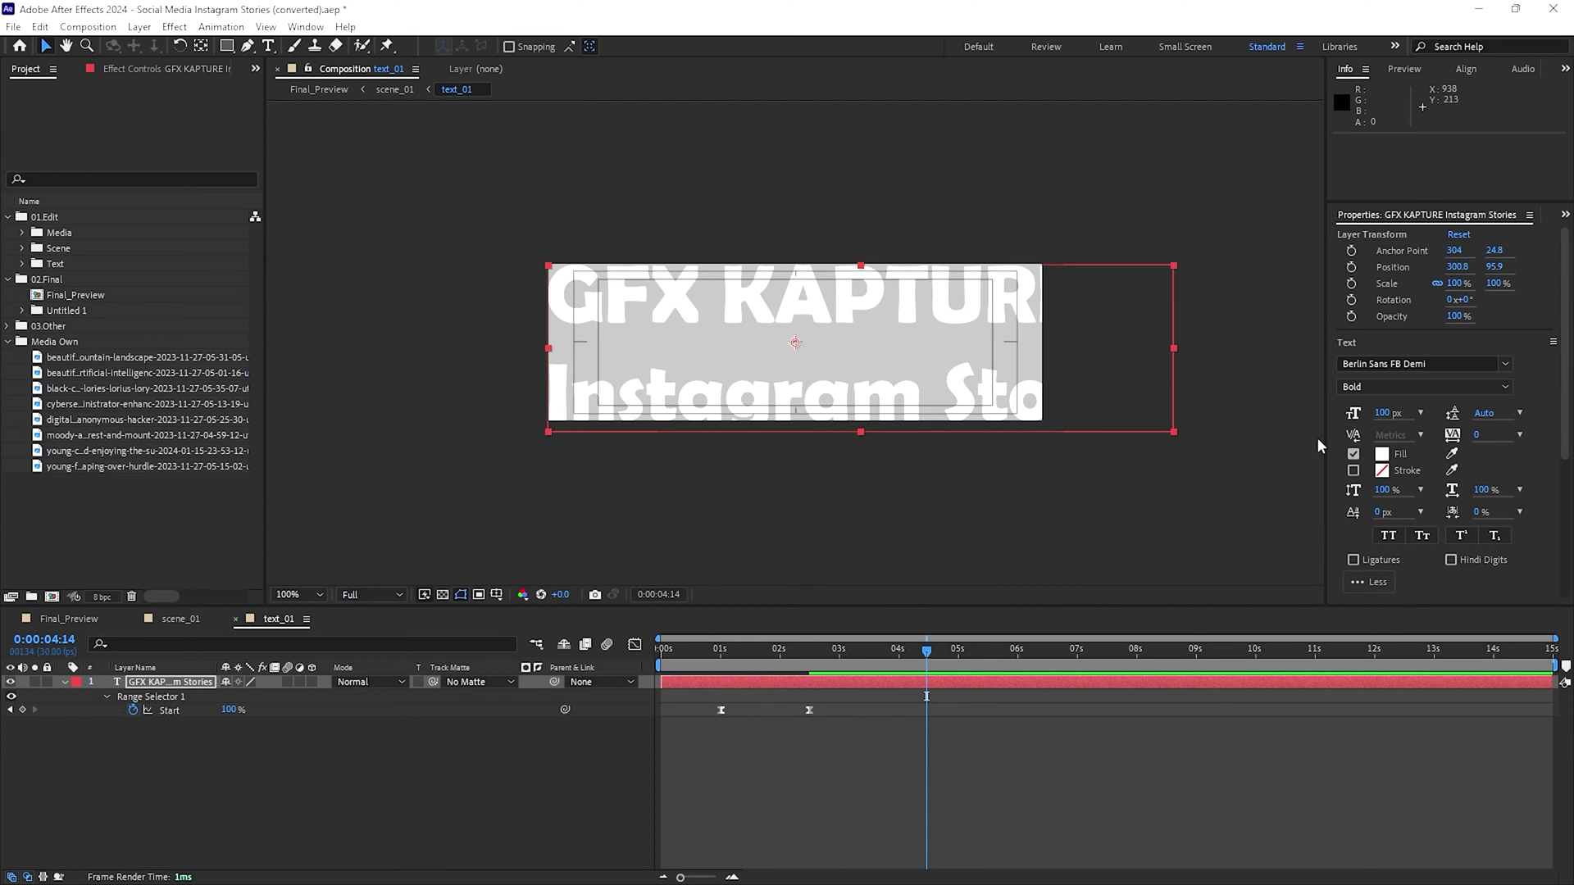
pyautogui.click(1508, 363)
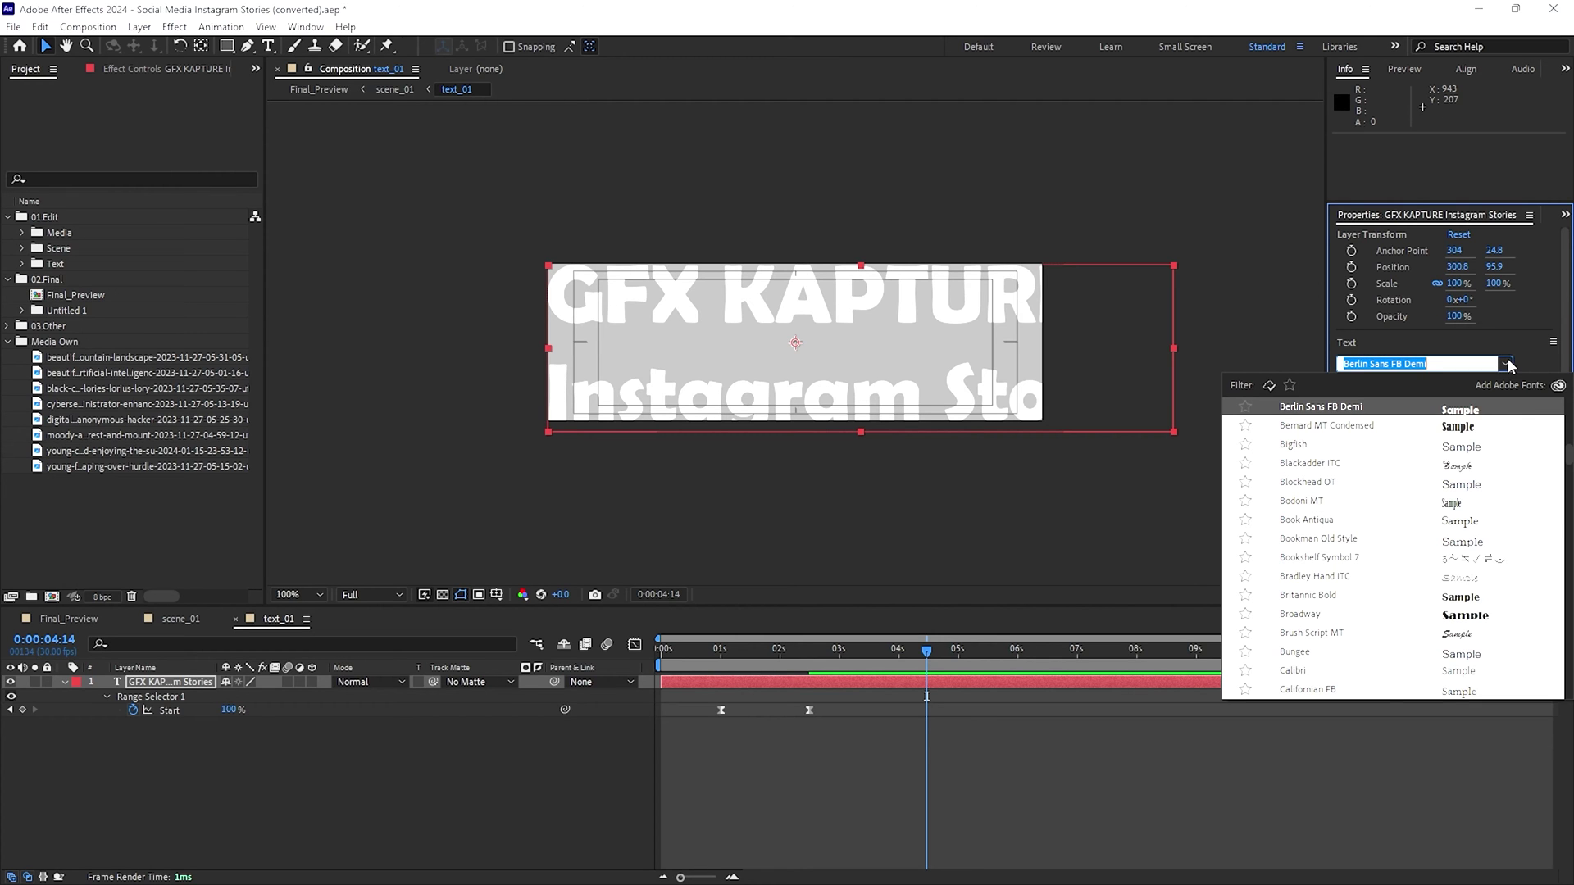
pyautogui.click(1456, 448)
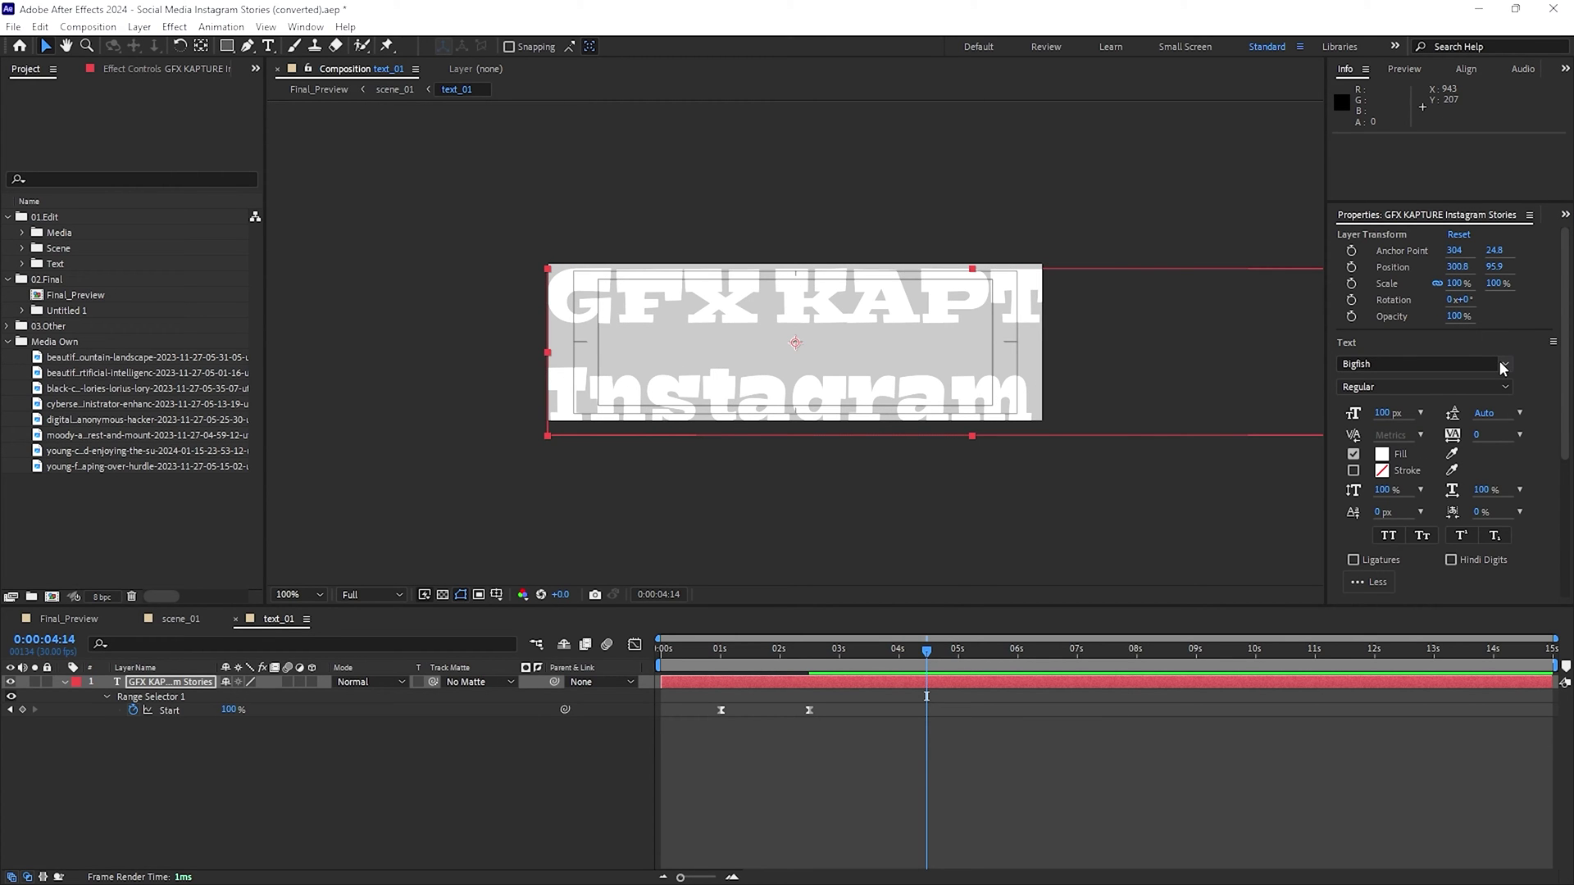
pyautogui.hotkey('ctrl', 'z')
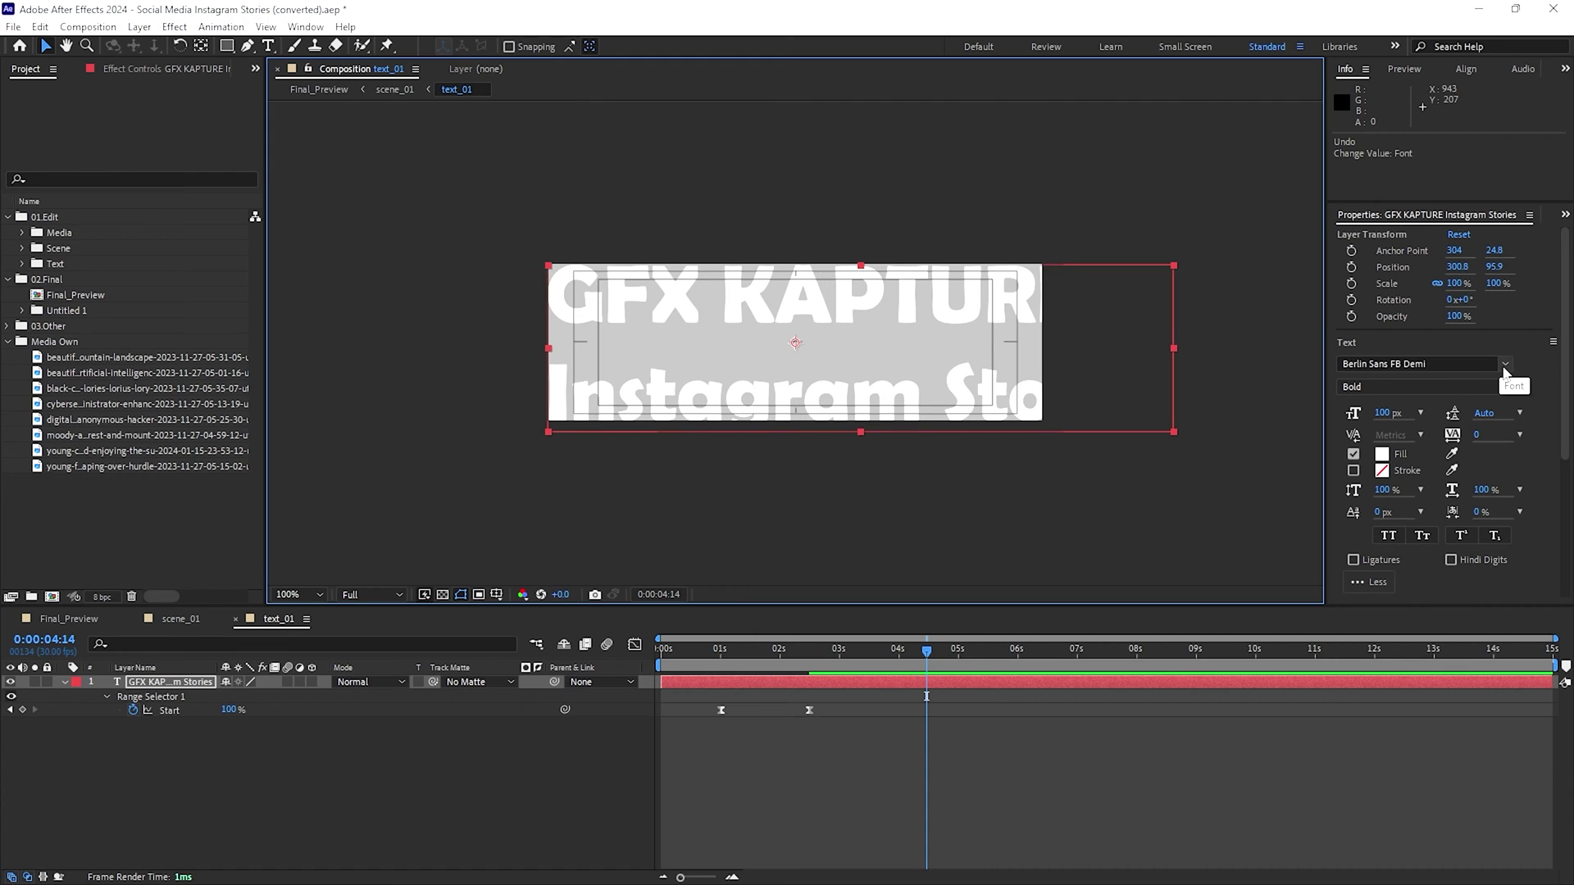
pyautogui.hotkey('ctrl', 'z')
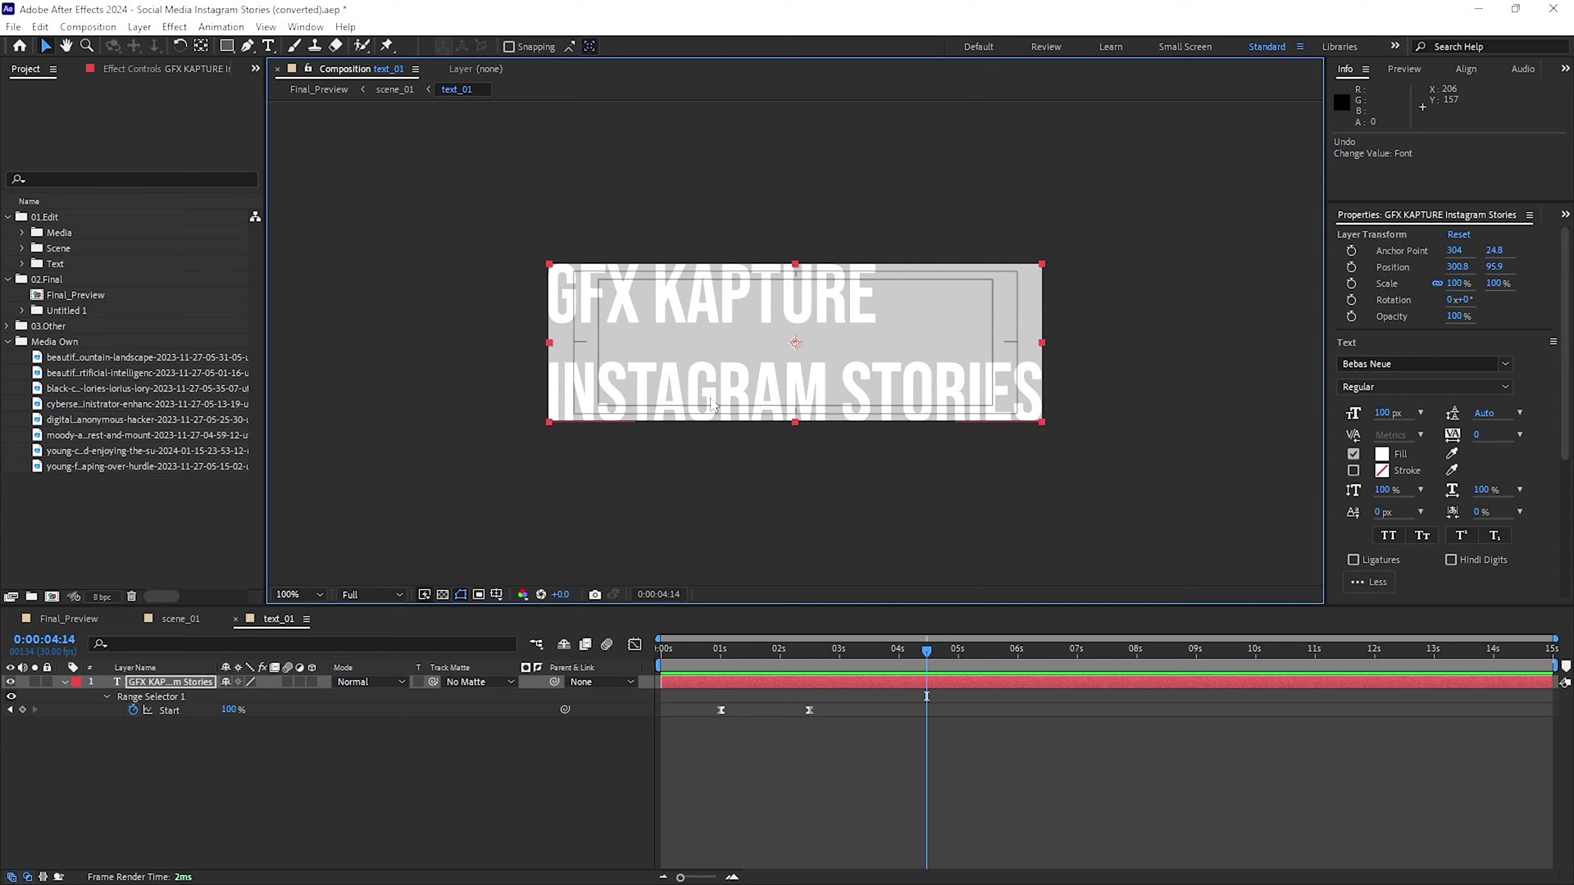
# - Replace the text_03 label CONVENIENT with YOUTUBE and close the text_03 composition
pyautogui.click(235, 620)
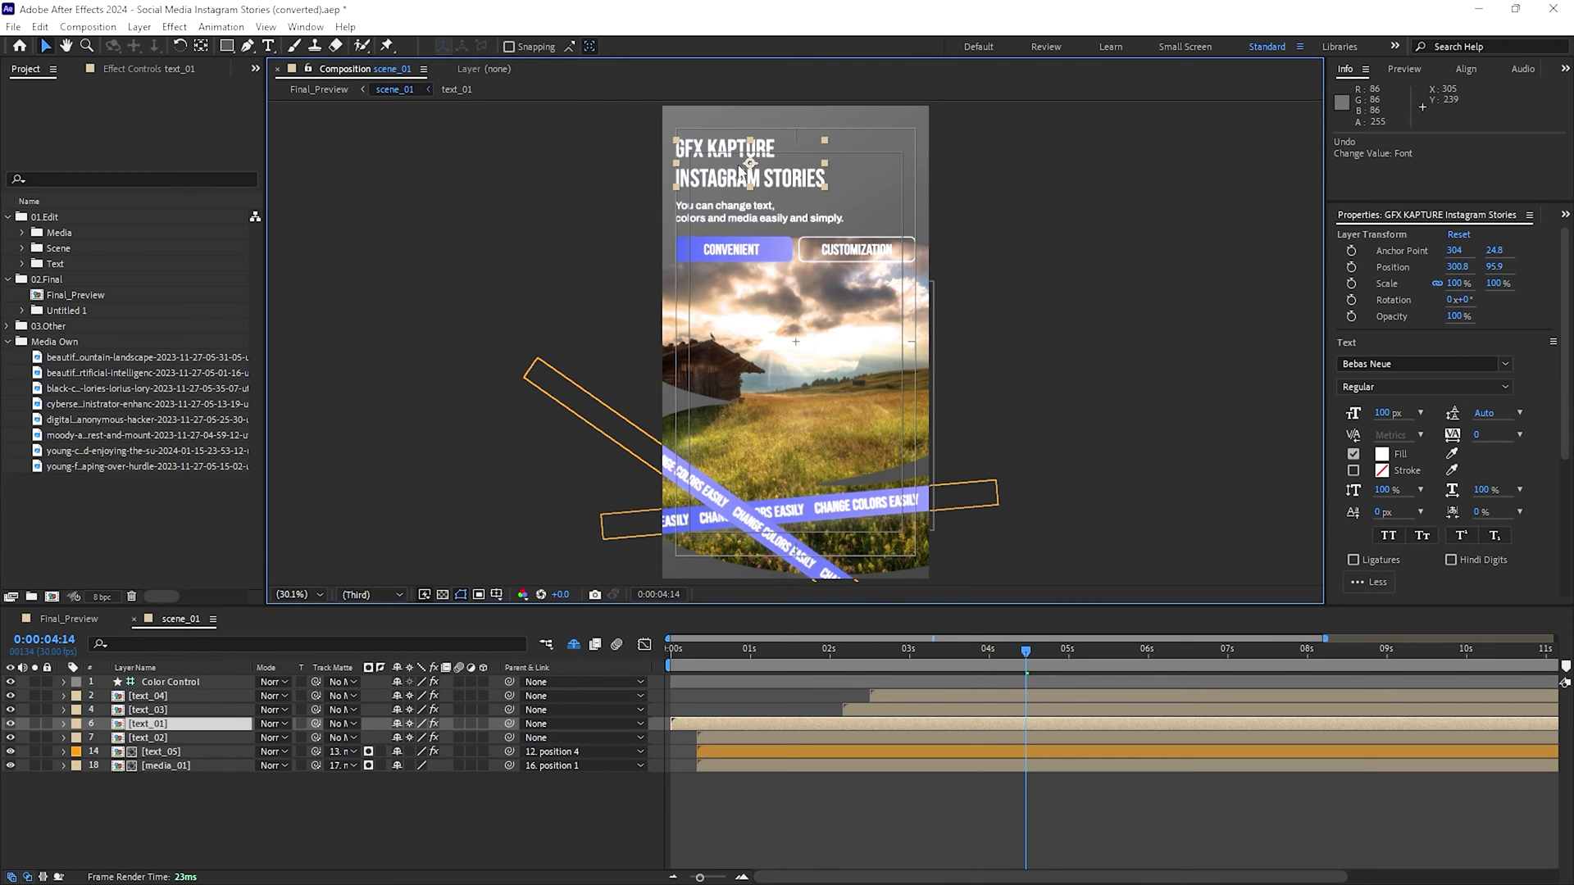
pyautogui.doubleClick(155, 710)
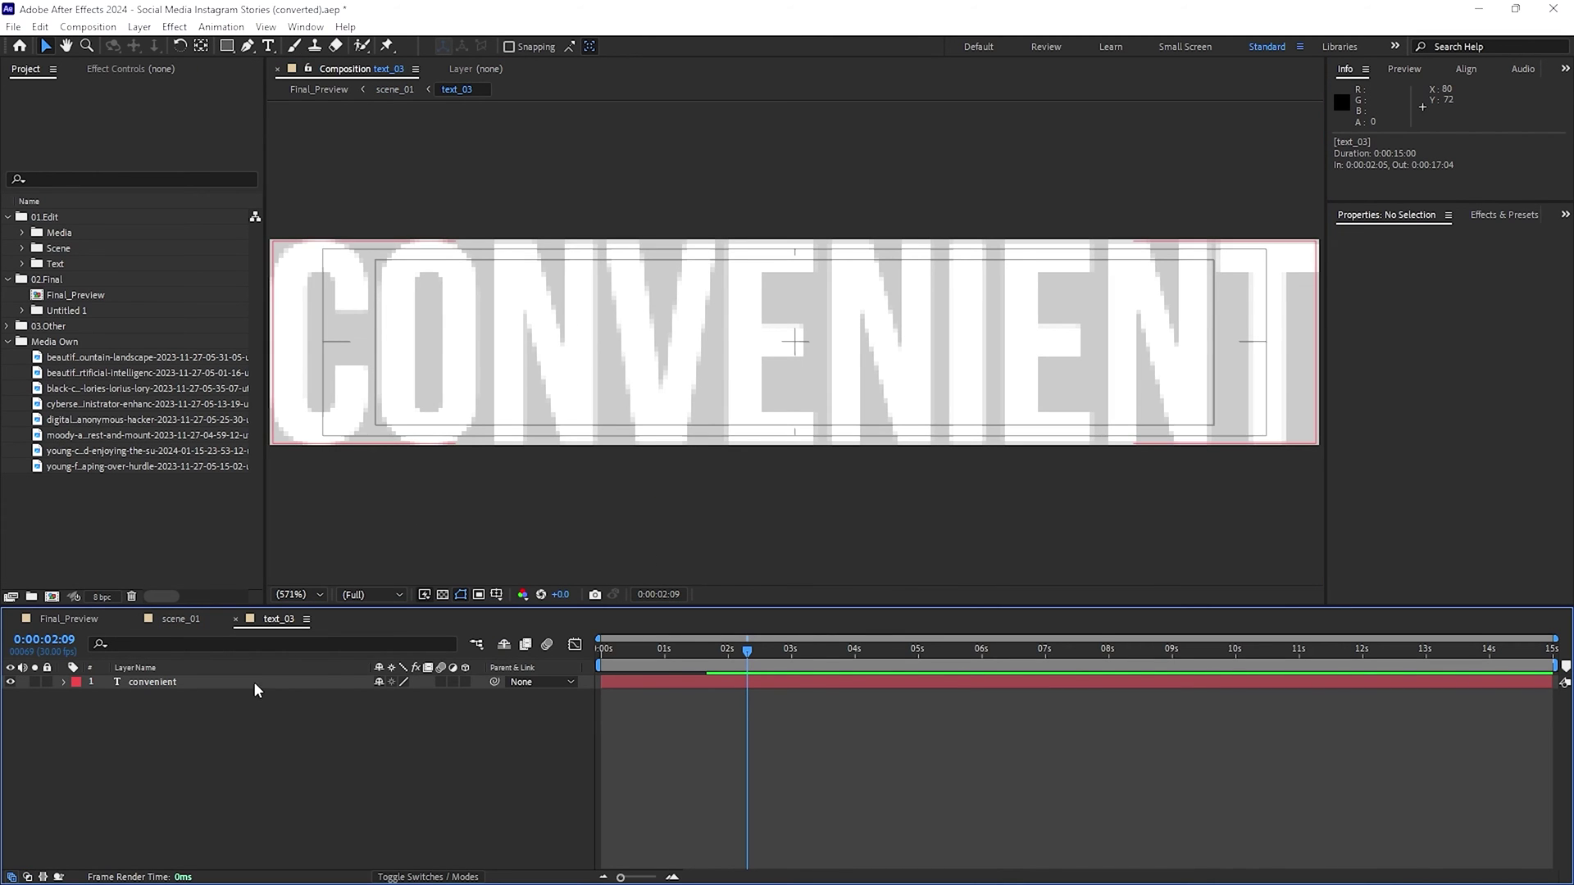
pyautogui.moveTo(729, 660)
pyautogui.mouseDown()
pyautogui.moveTo(802, 656)
pyautogui.moveTo(748, 656)
pyautogui.mouseUp()
pyautogui.doubleClick(702, 325)
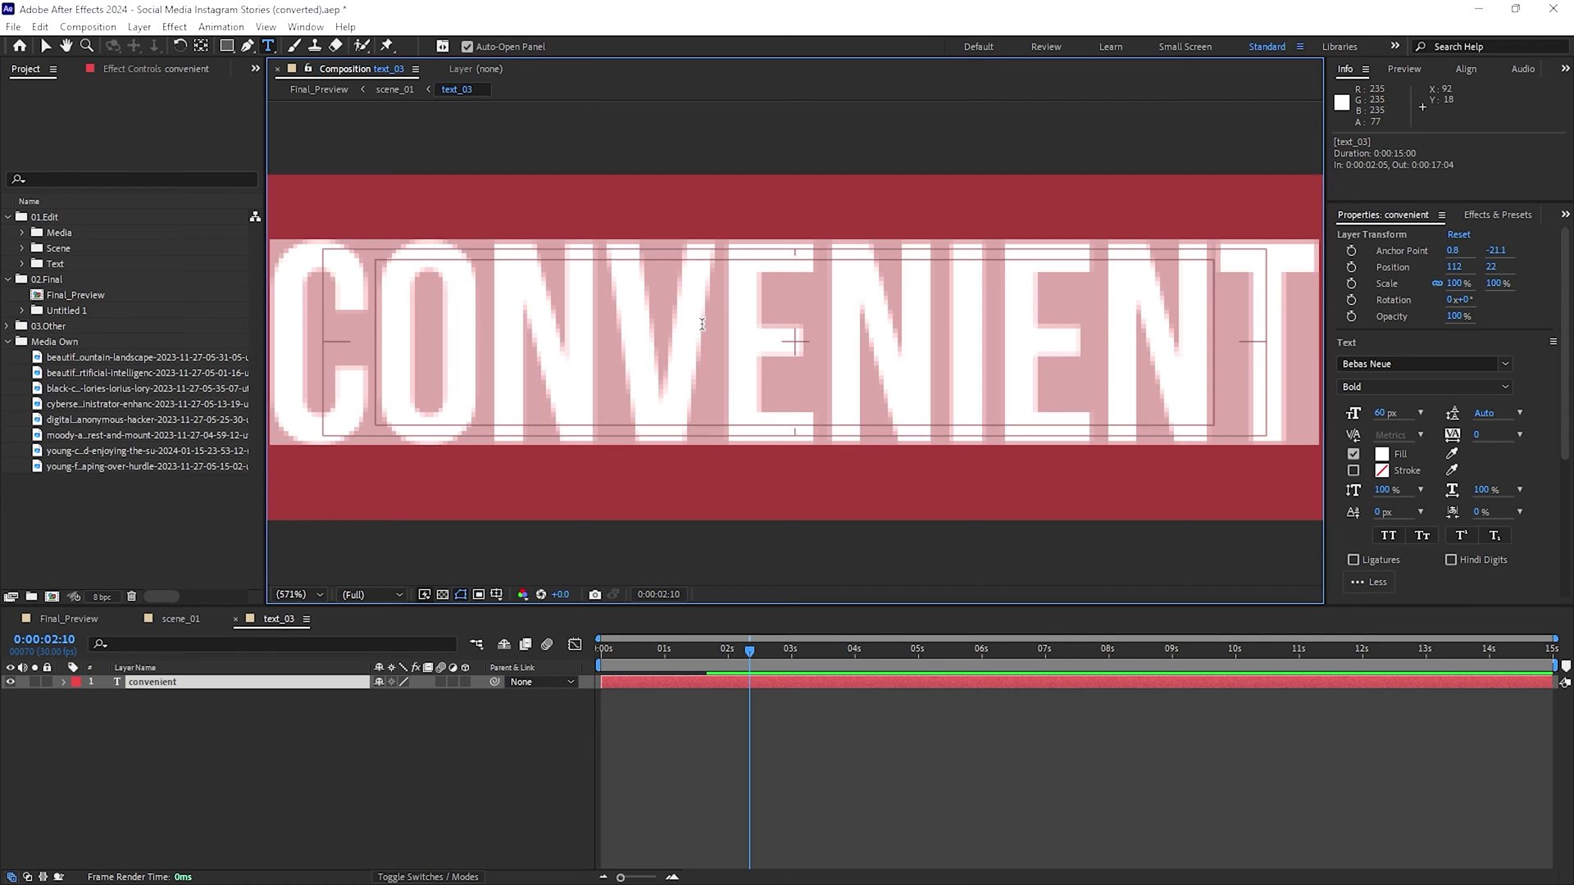
pyautogui.write('YOUTUBE')
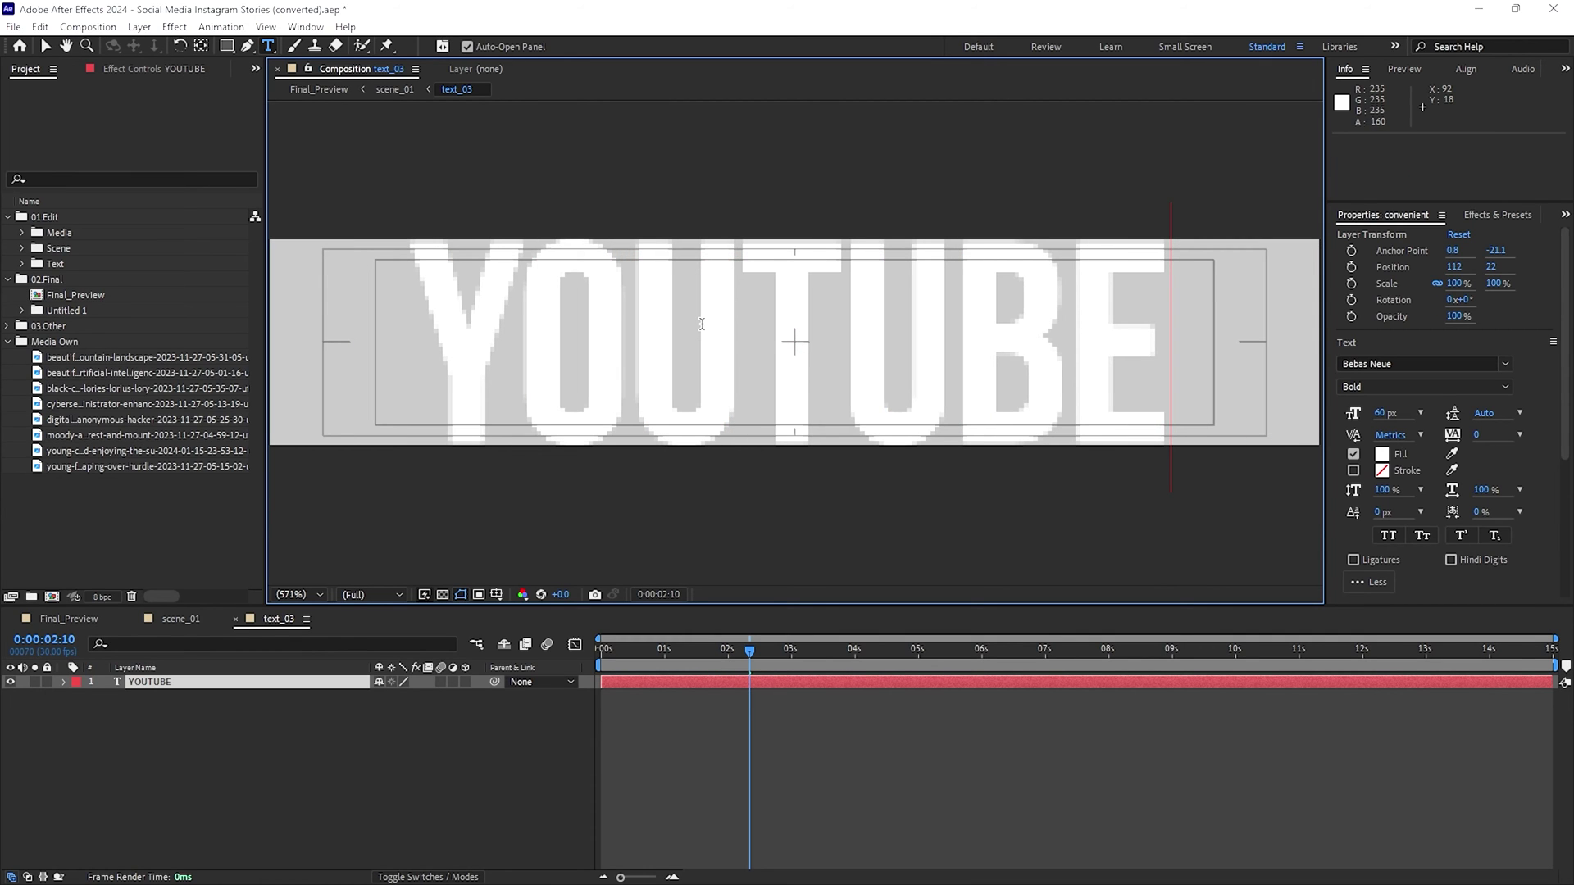
pyautogui.click(235, 619)
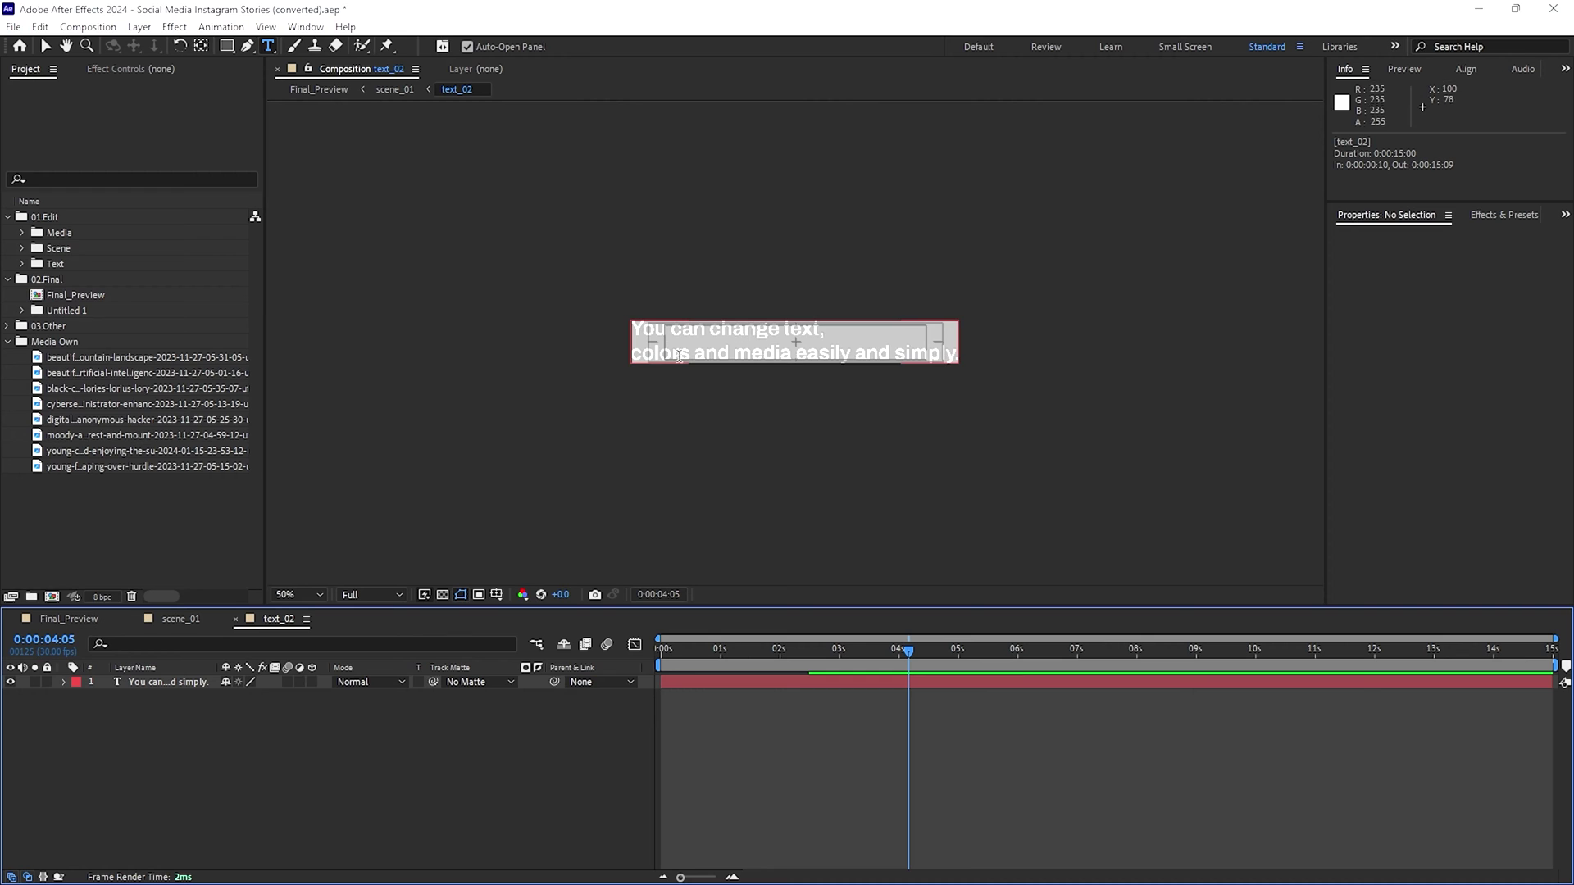
# - Rewrite the text_02 subtitle as 'Your One Stop Video Editing, learning stop' and delete the leftover text
pyautogui.click(174, 682)
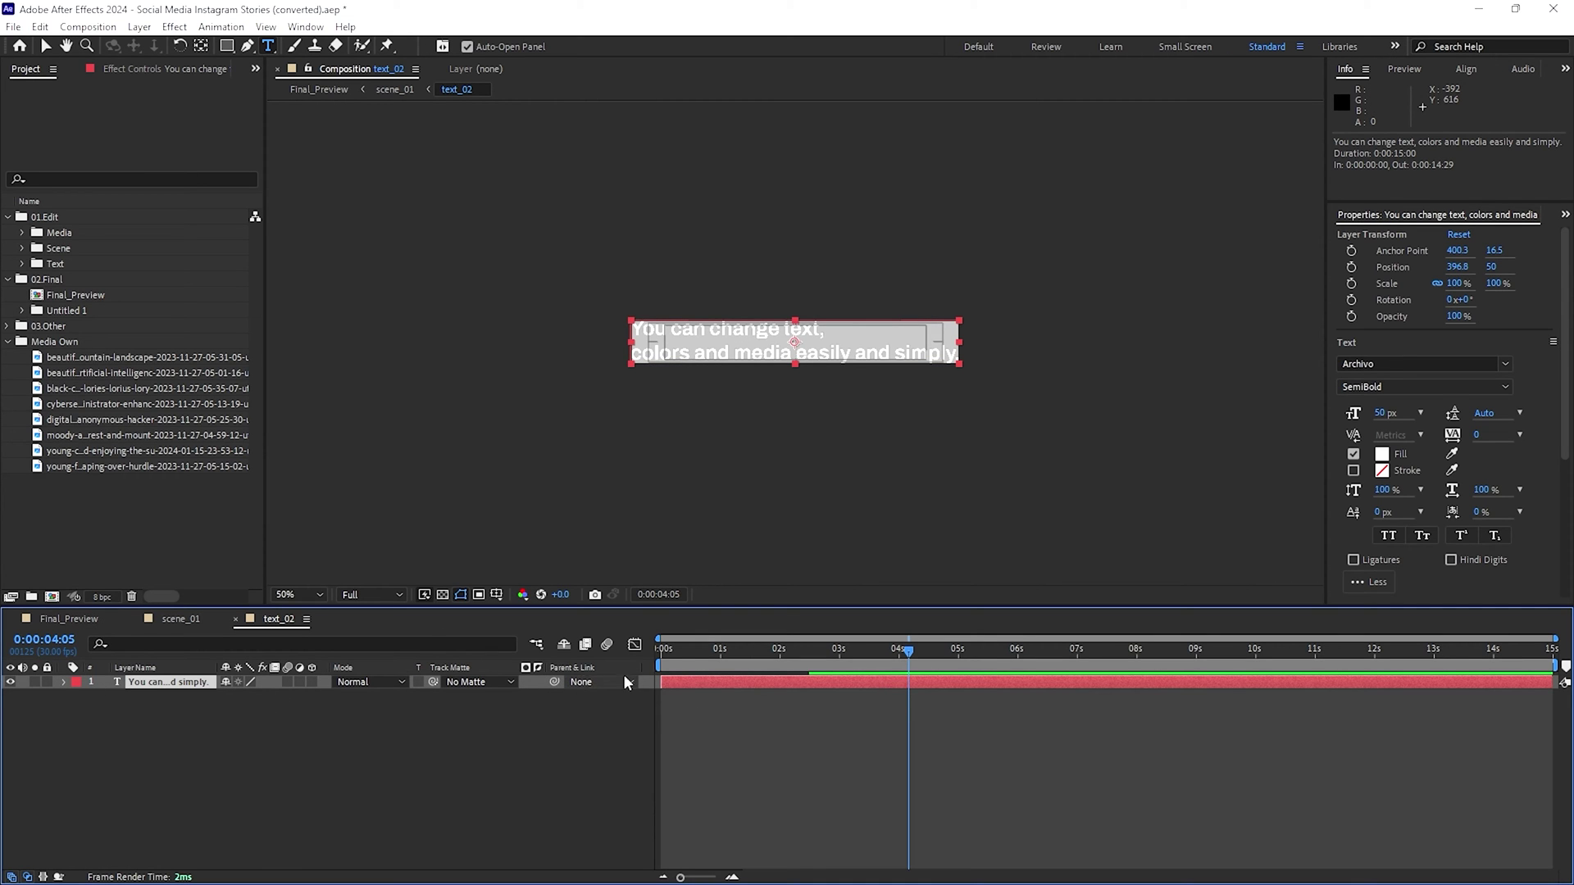
pyautogui.moveTo(822, 329); pyautogui.dragTo(617, 329)
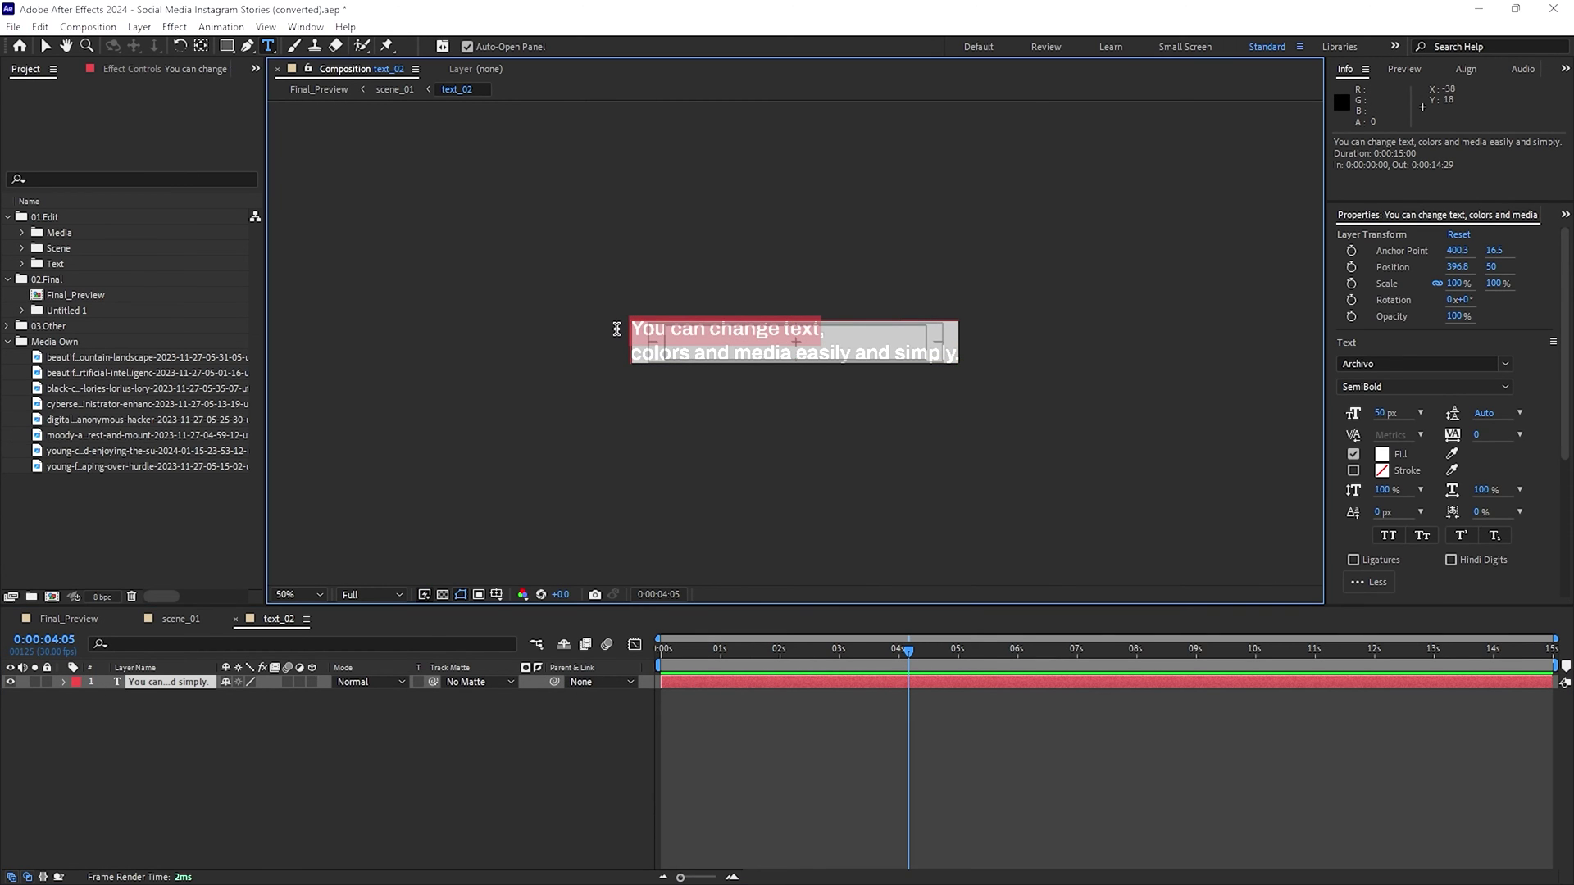
pyautogui.write('Your One Stop ')
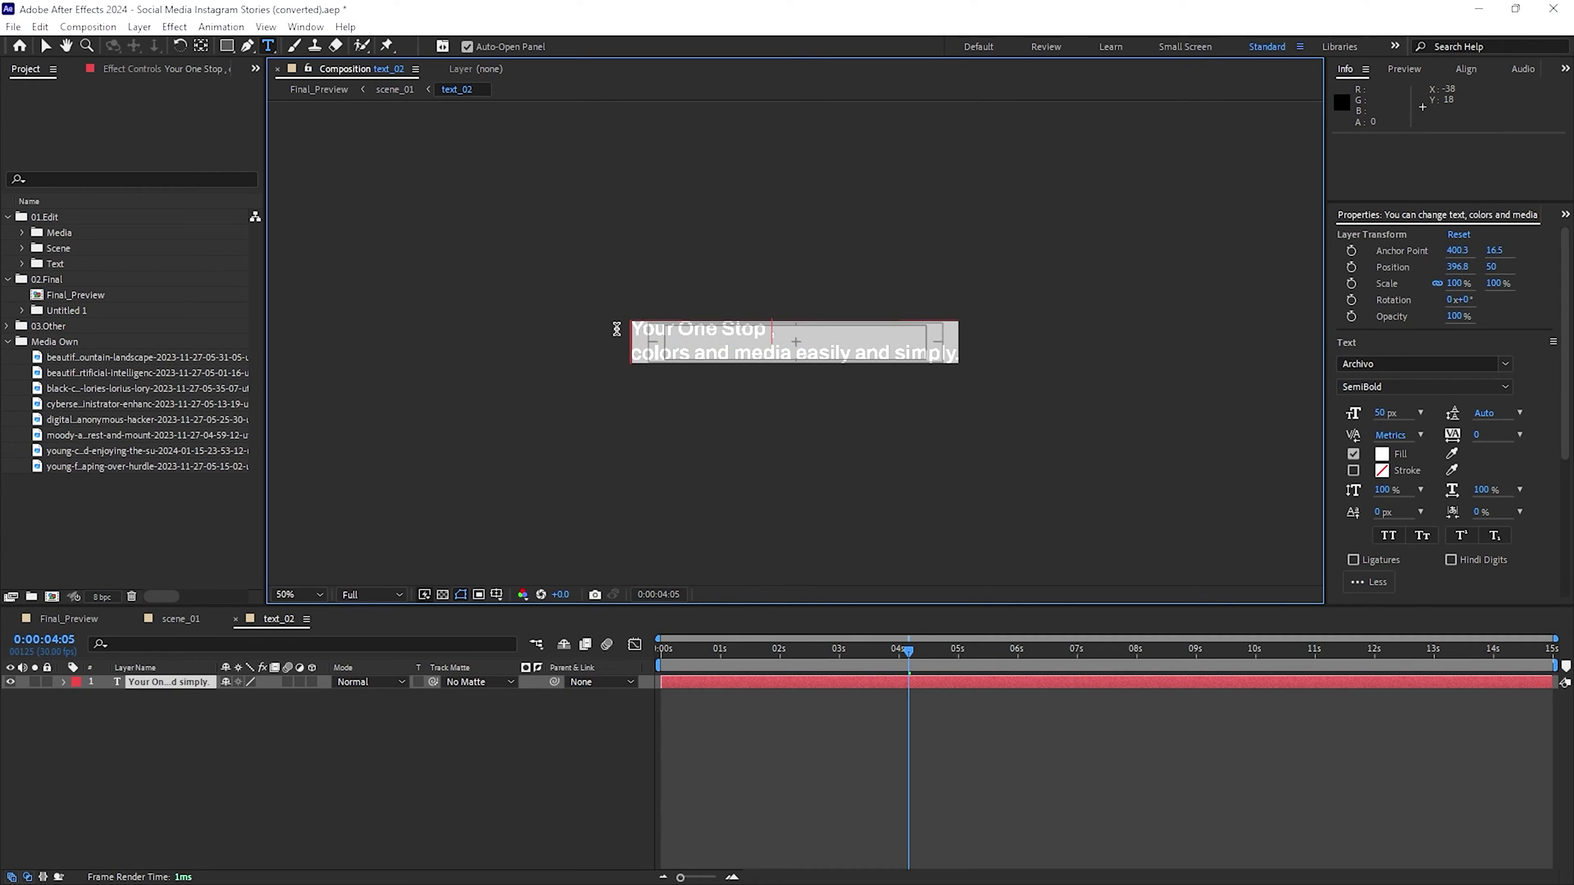
pyautogui.write('Video Editing, learning stop')
pyautogui.hotkey('shift', 'ctrl', 'End')
pyautogui.press('Delete')
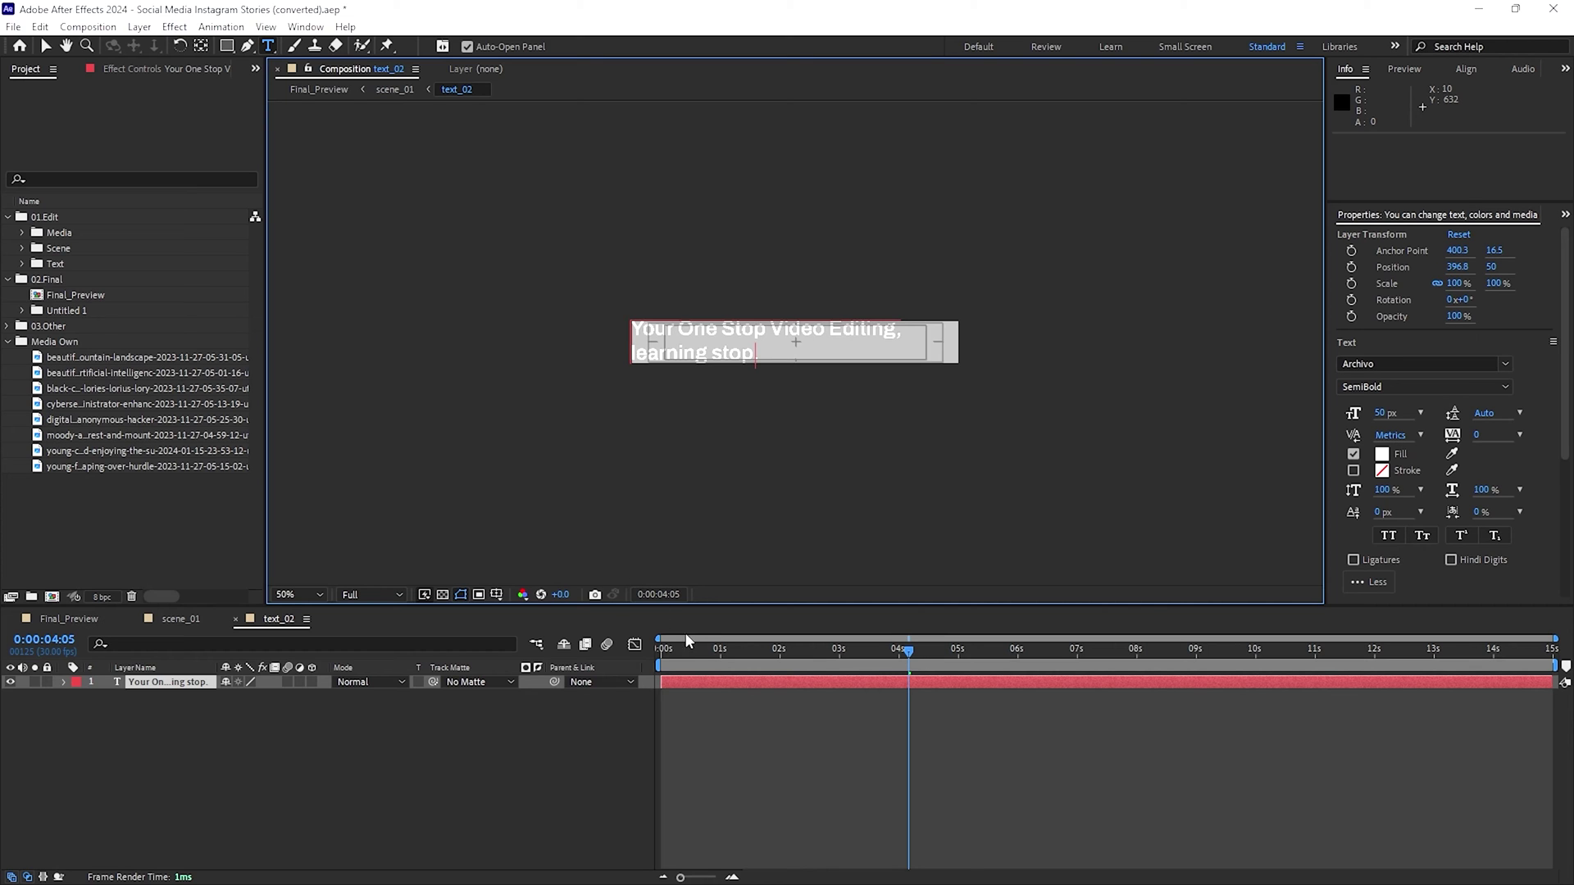
pyautogui.click(237, 621)
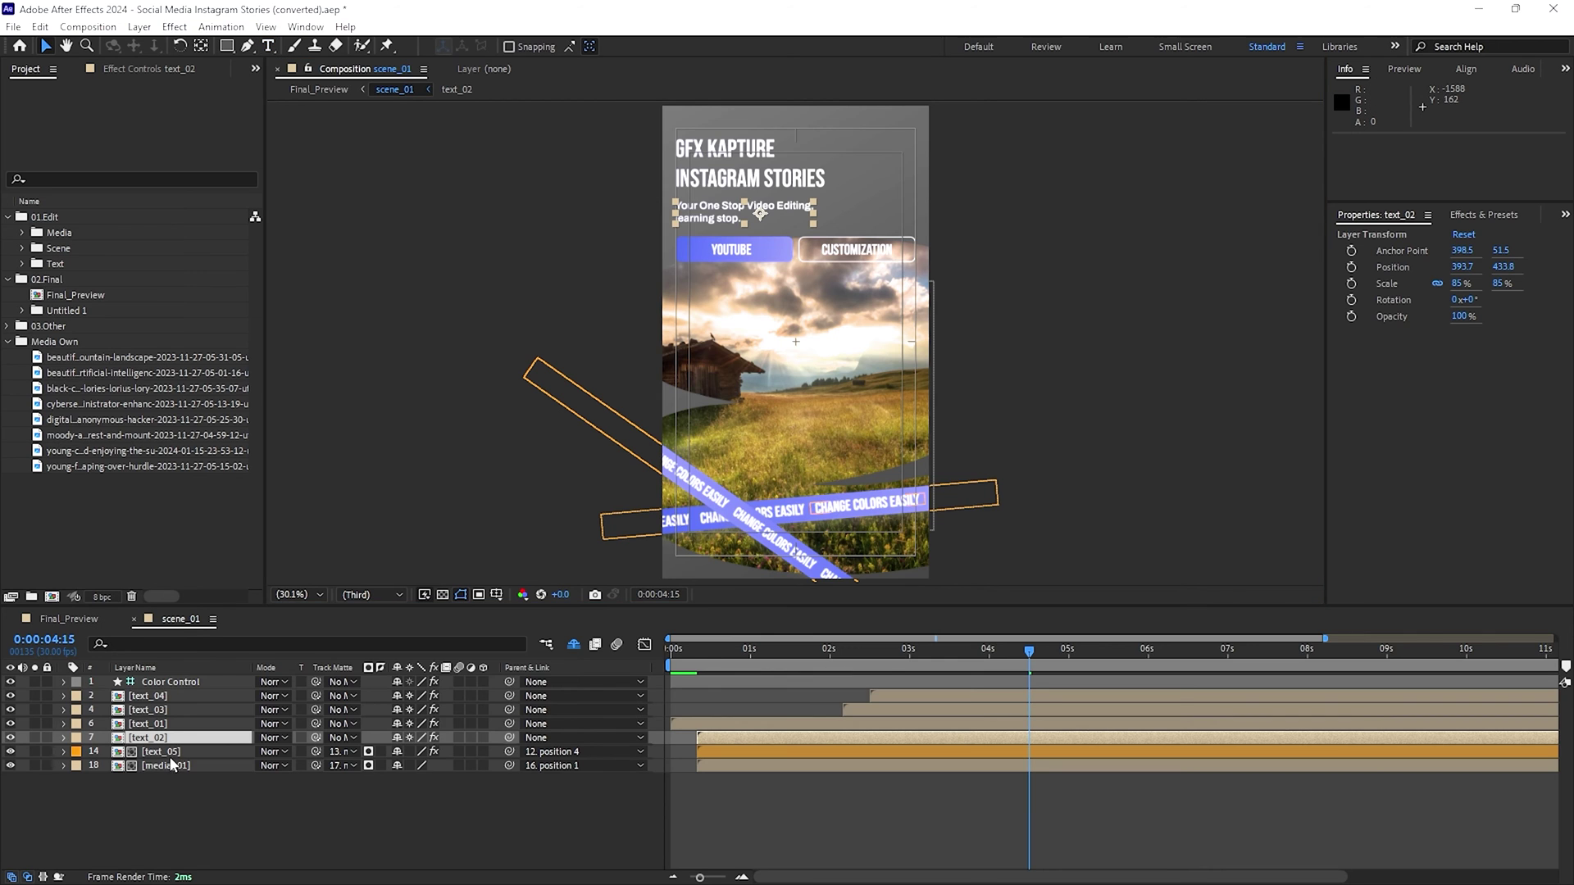
# - Replace the text_04 label CUSTOMIZATION with SUBSCRIBE and close the text_04 composition
pyautogui.doubleClick(149, 698)
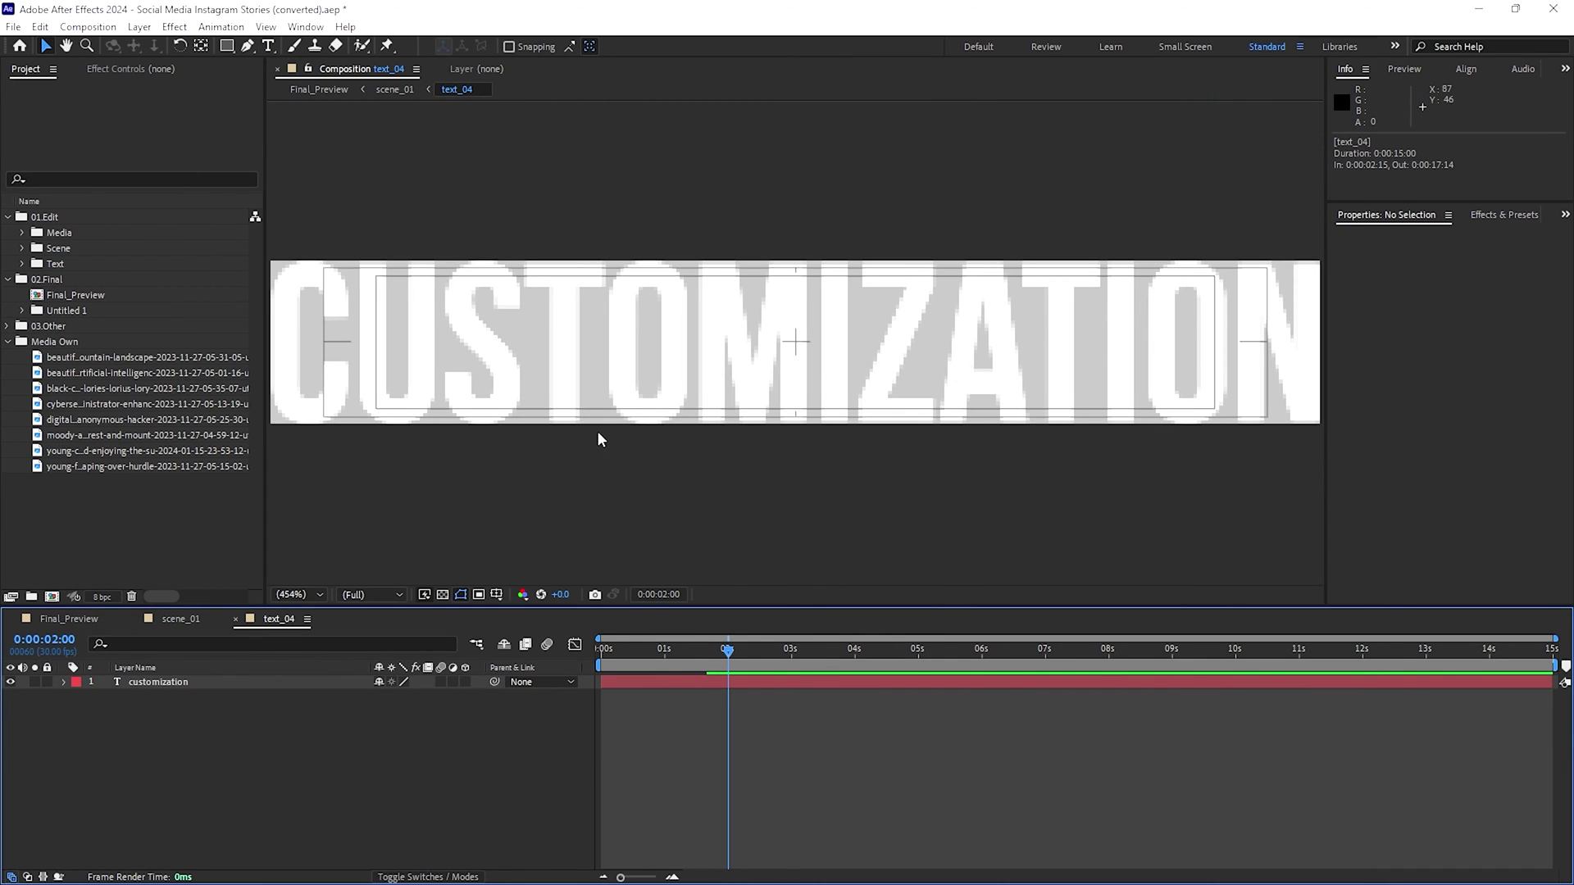
pyautogui.click(185, 621)
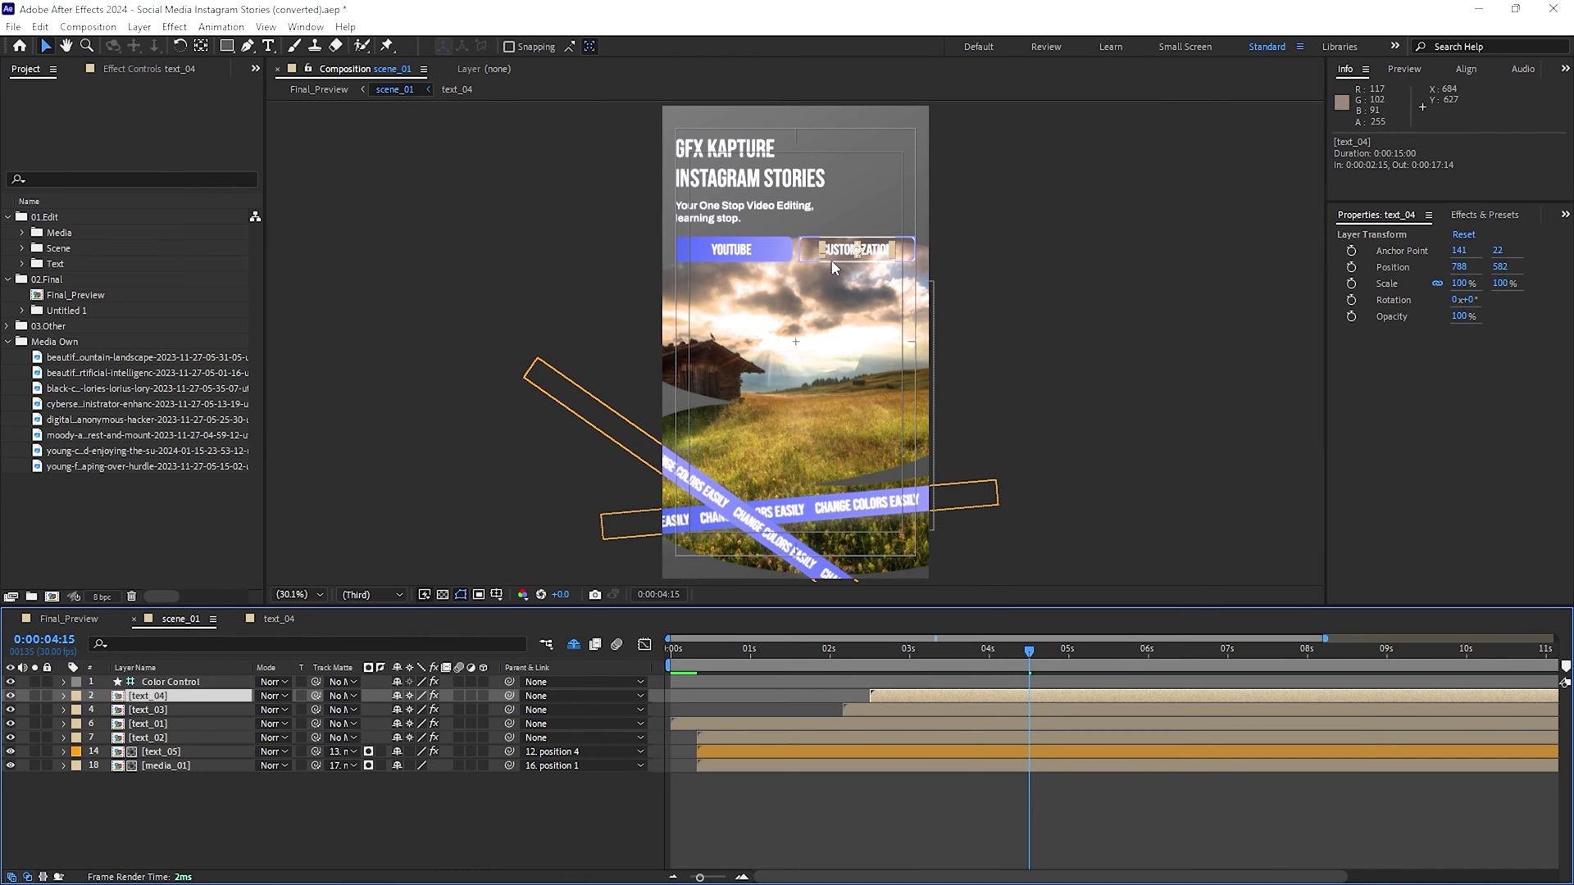
pyautogui.click(288, 620)
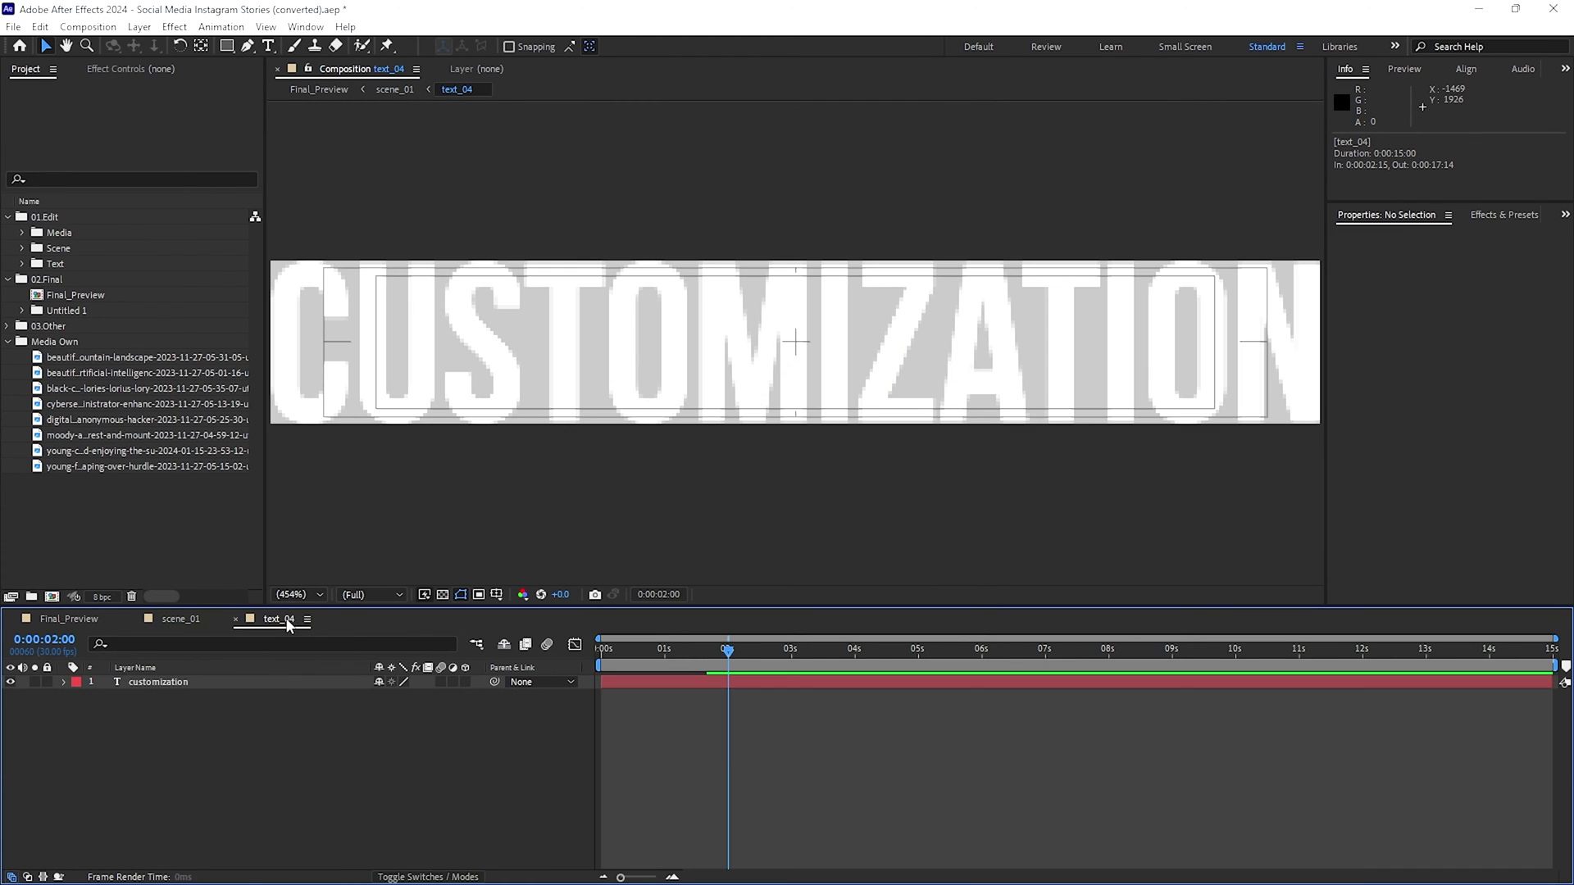
pyautogui.doubleClick(716, 335)
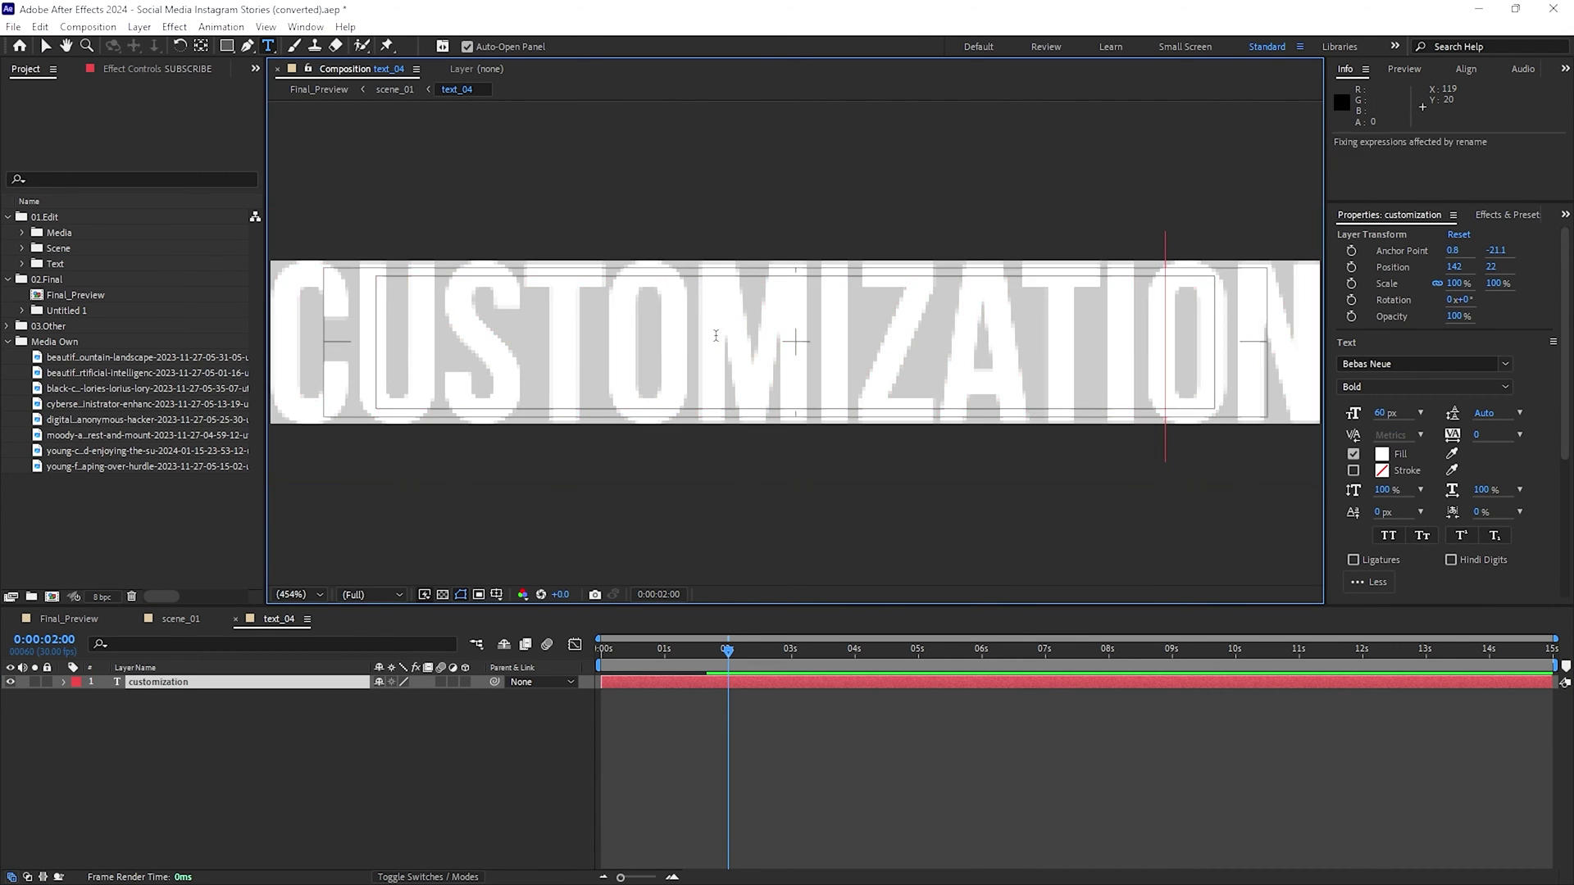
pyautogui.write('SUBSCRIBE')
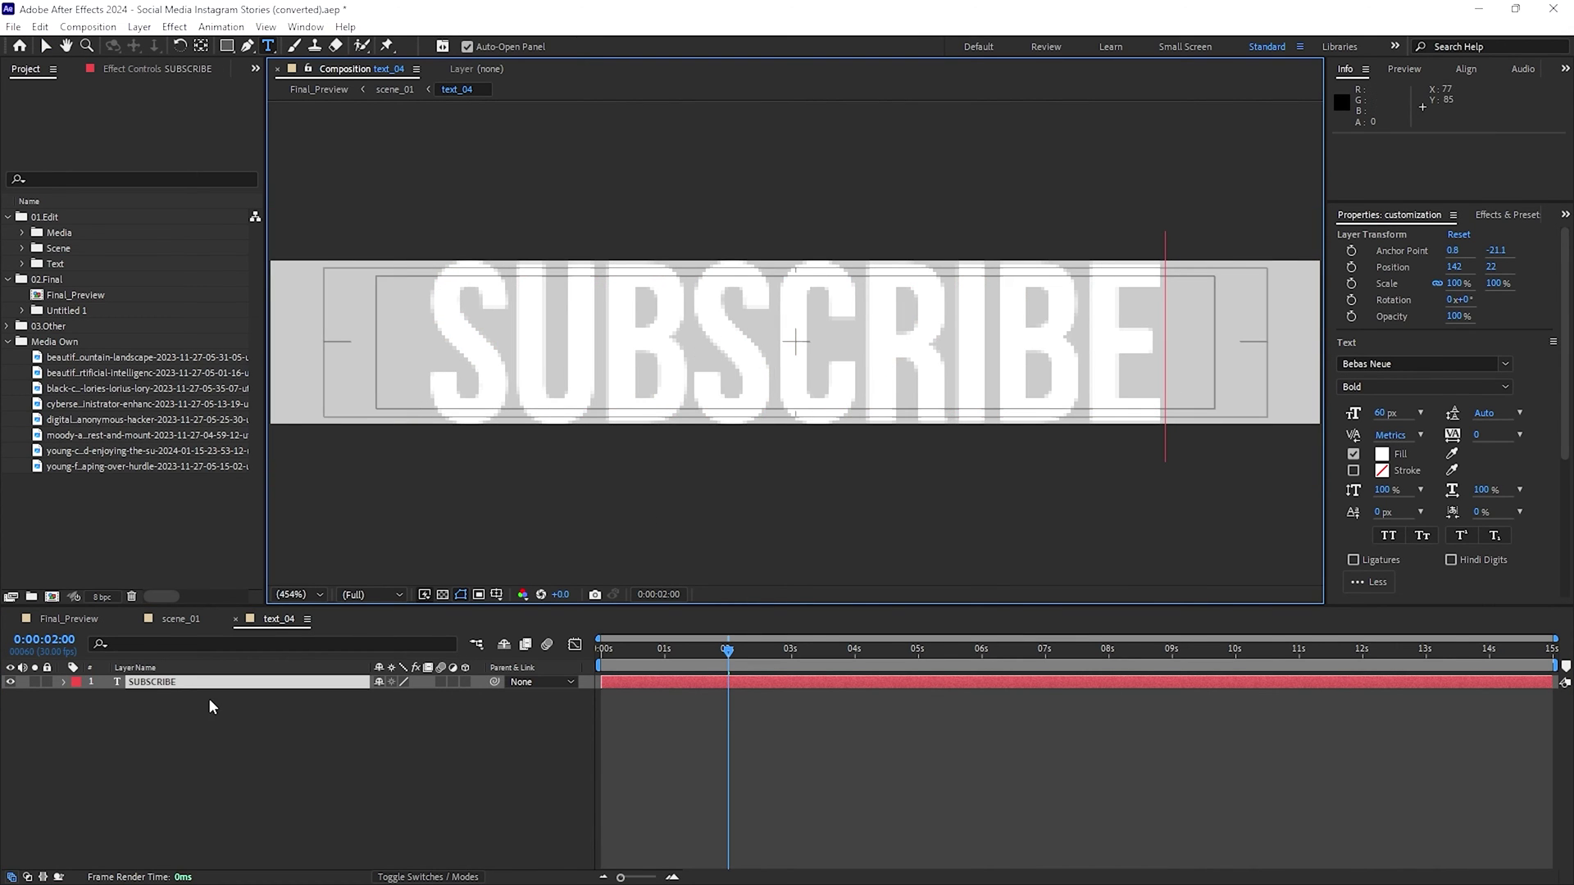
pyautogui.click(237, 619)
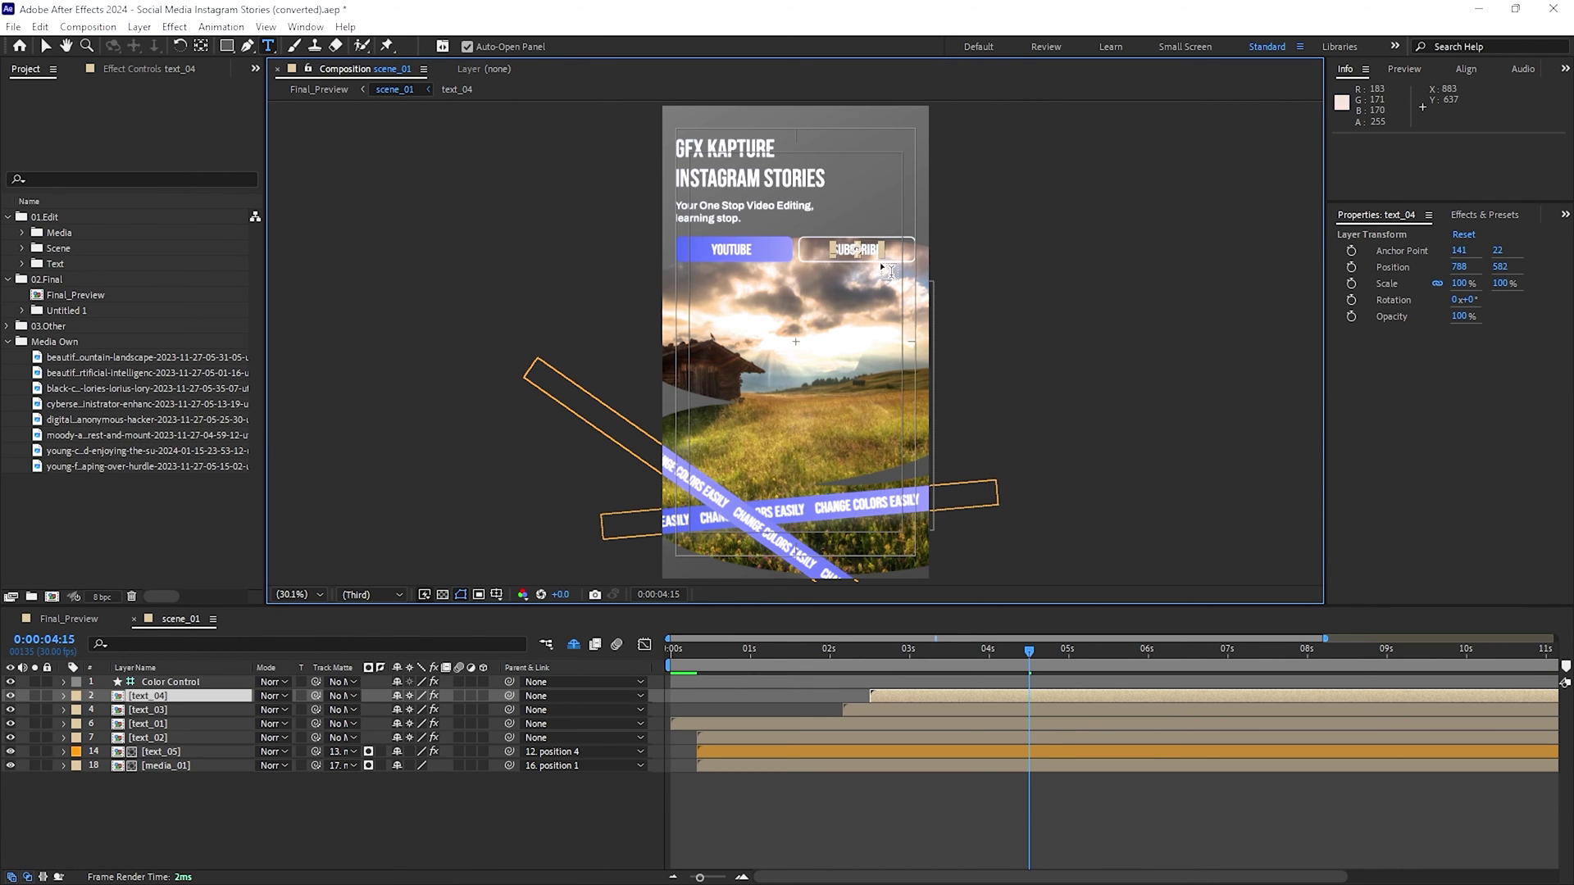
# - Change the text_05 ribbon text to GFX KAPTURE INSTAGRAM and rewind scene_01 to its start
pyautogui.press('Escape')
pyautogui.press('v')
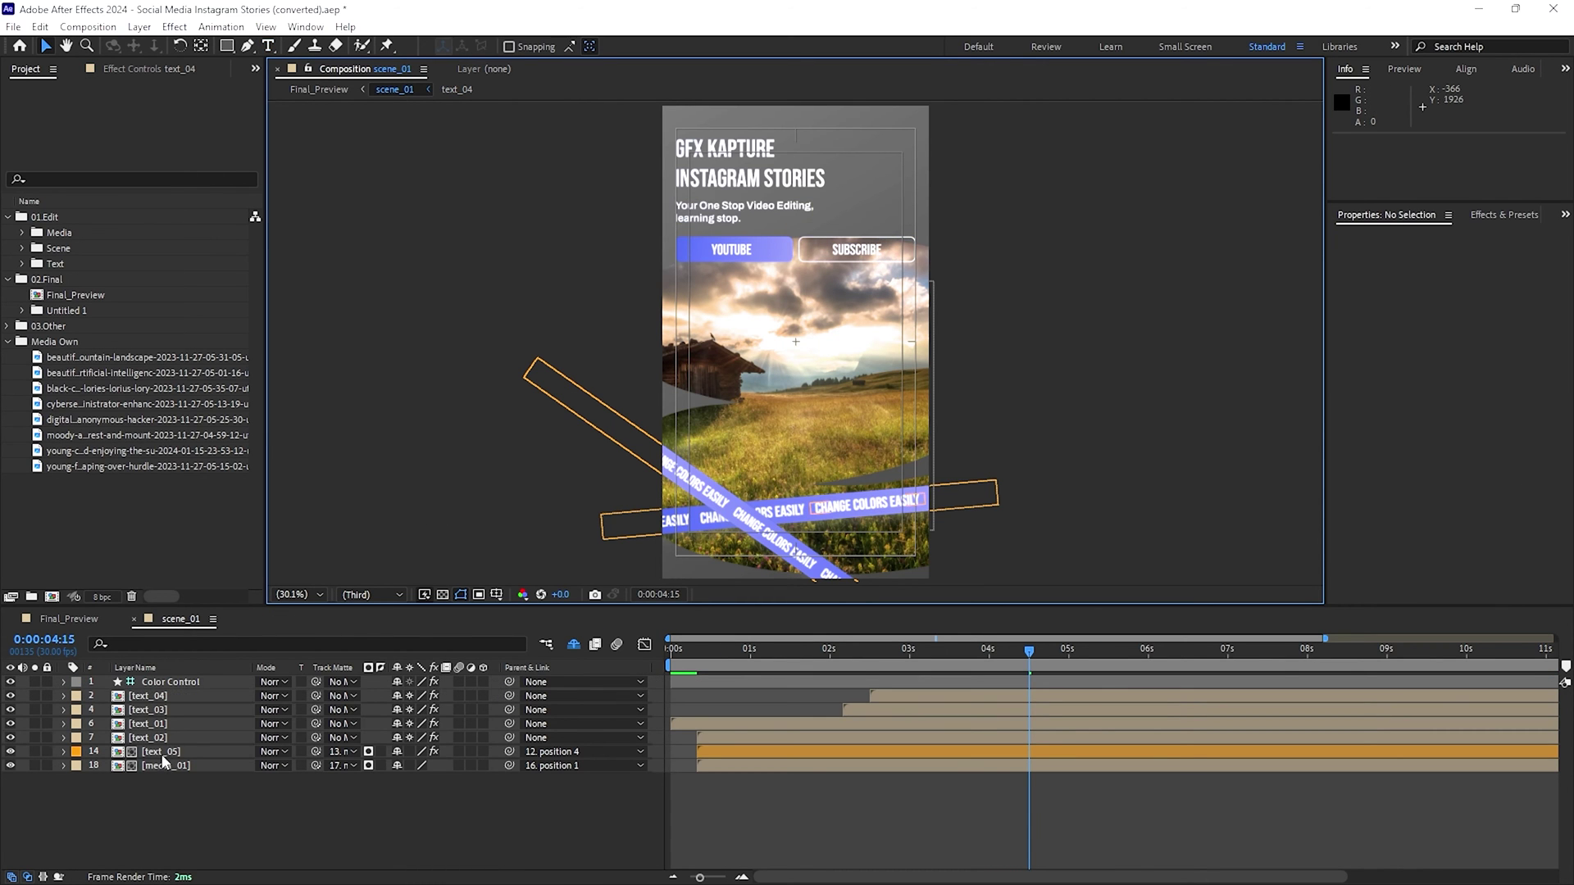
pyautogui.doubleClick(162, 751)
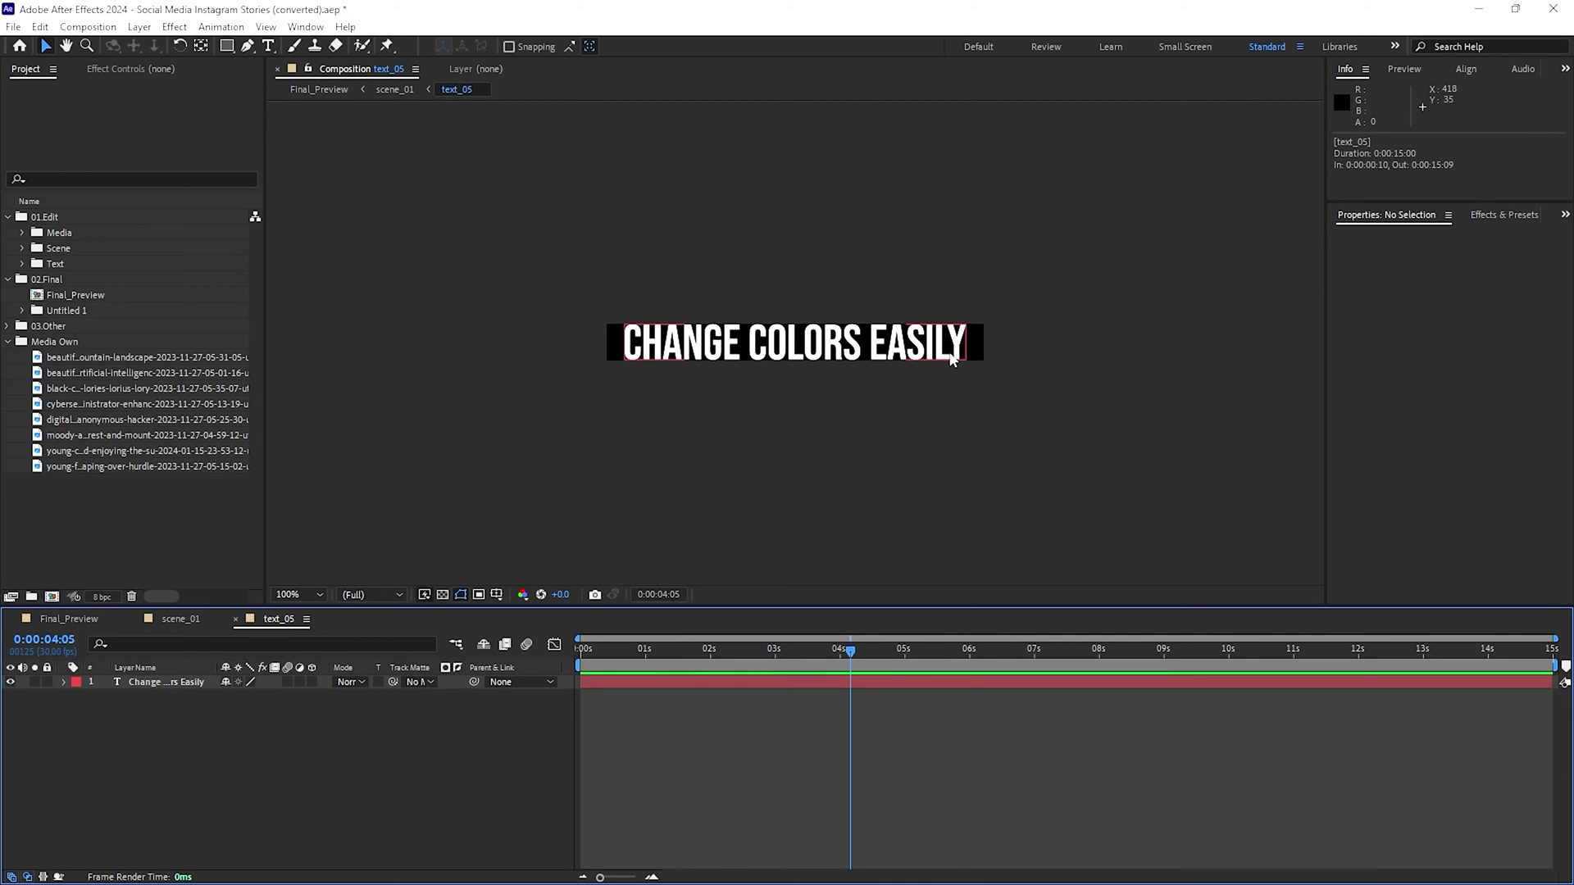
pyautogui.doubleClick(164, 682)
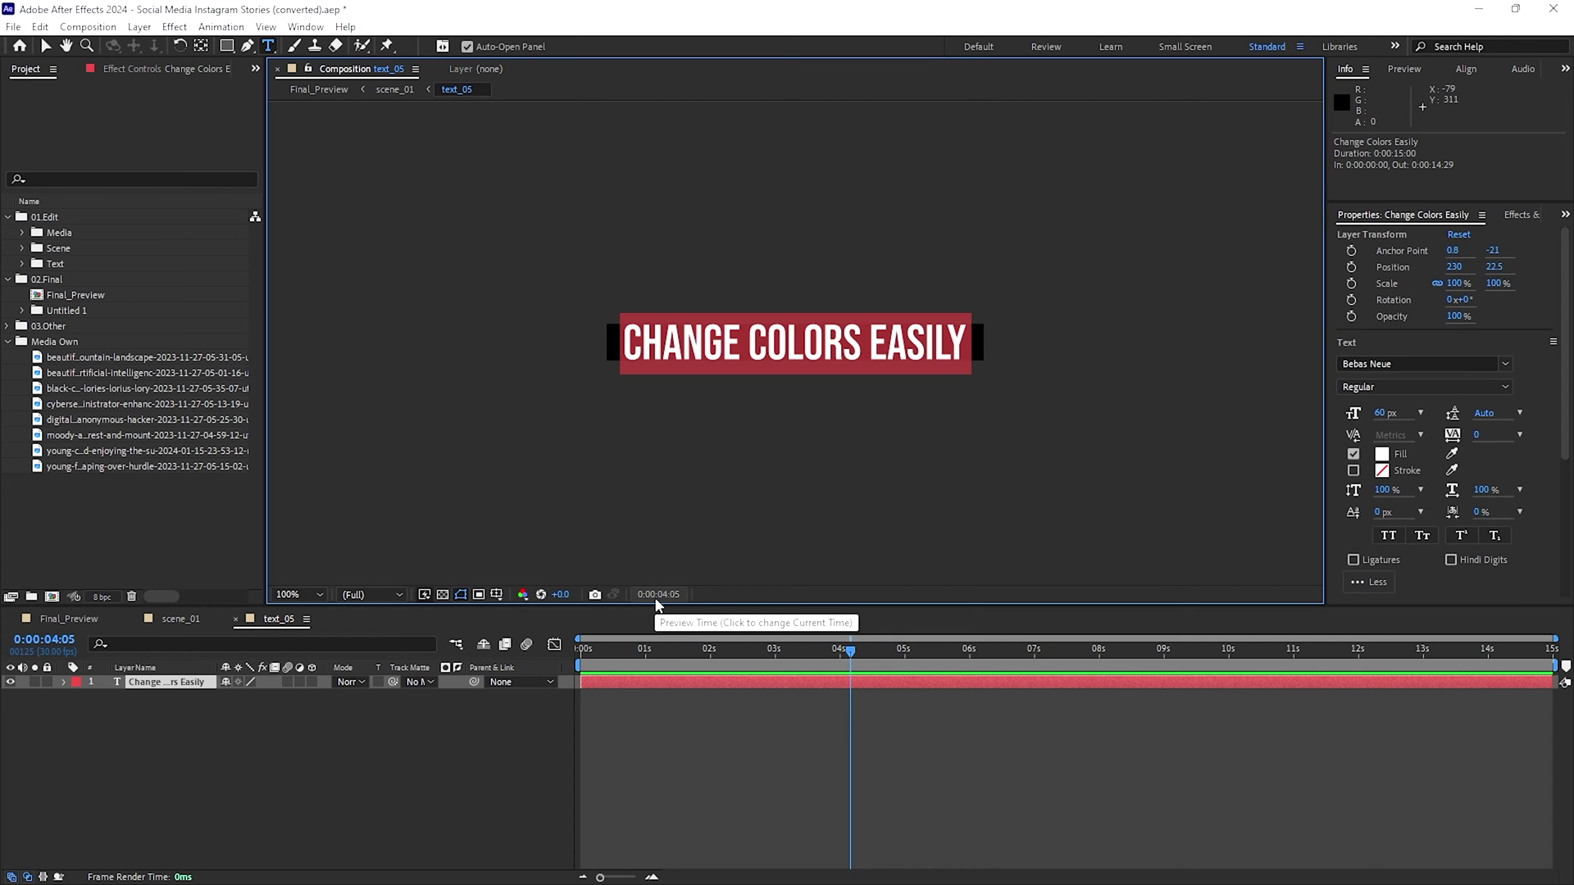
pyautogui.write('GFX')
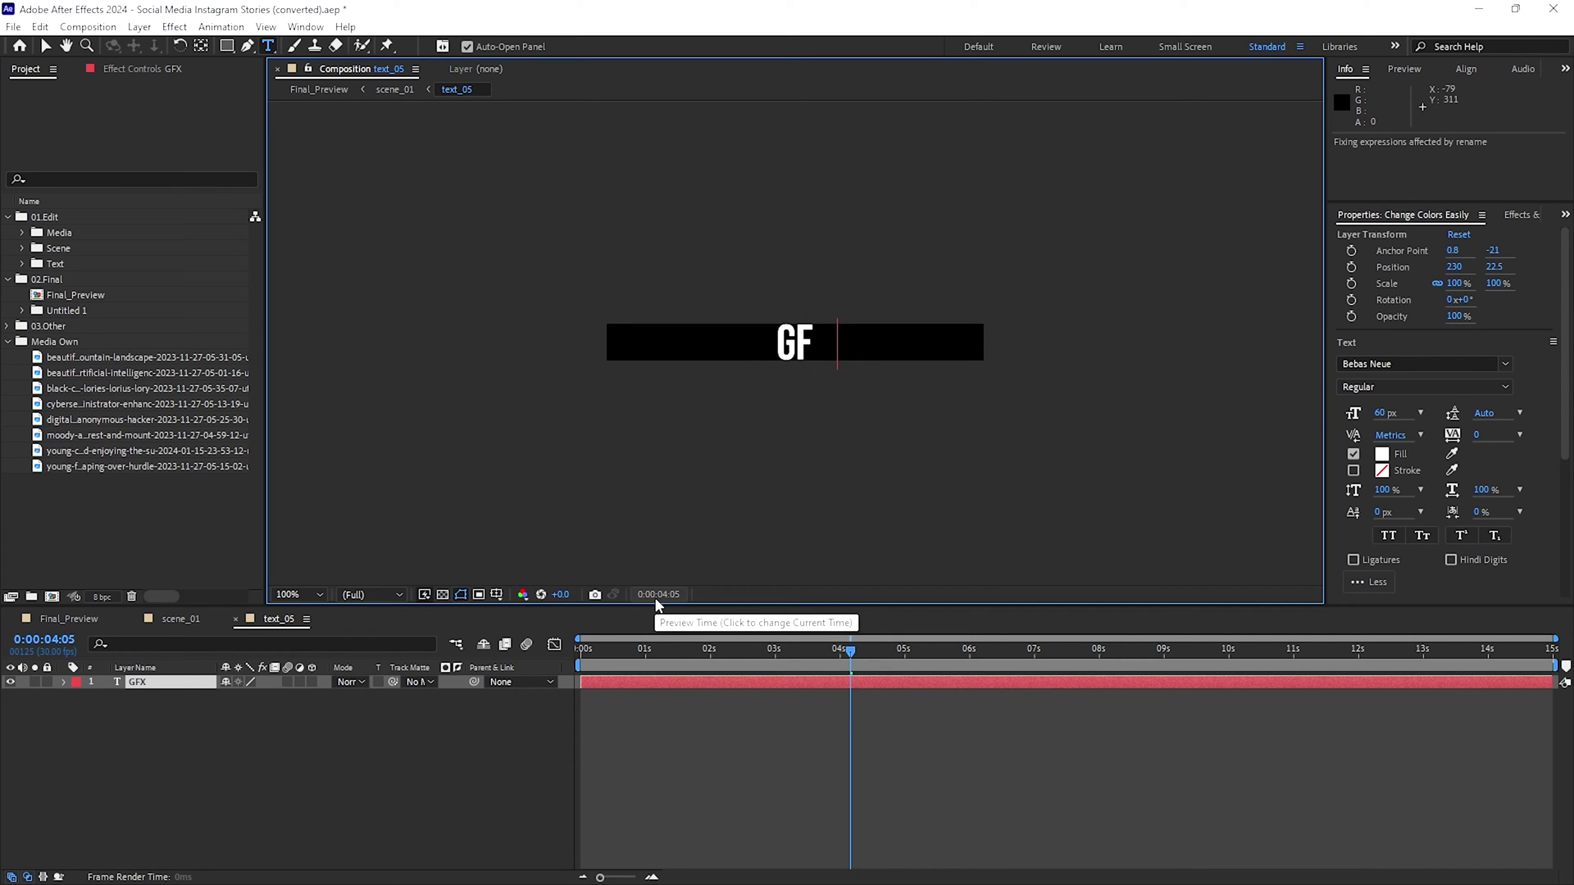
pyautogui.write(' KAPTURE INSTAGRAM')
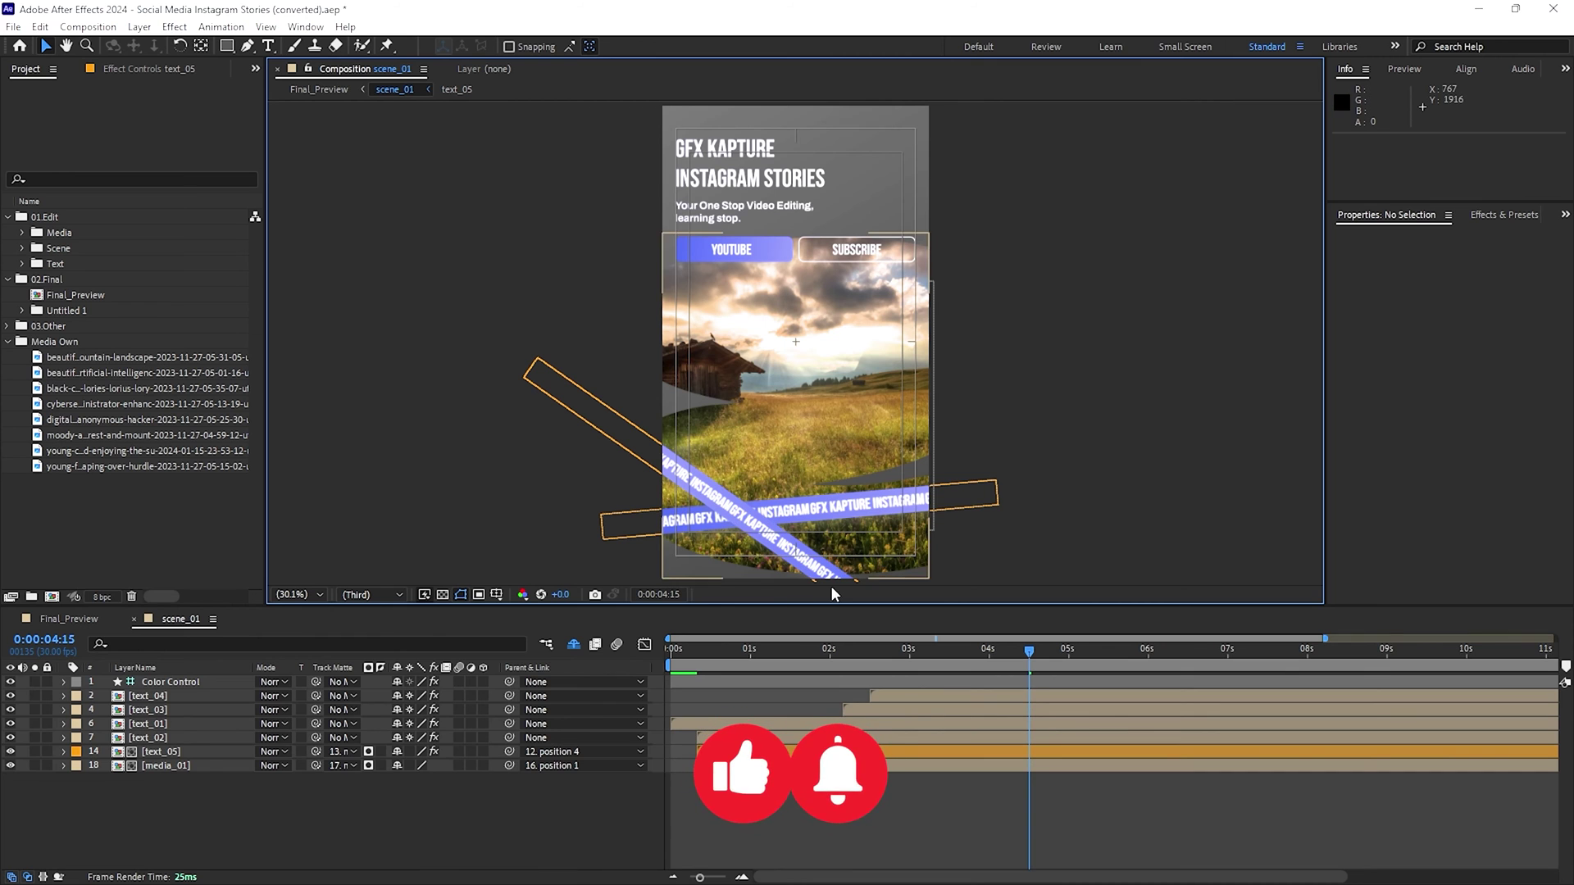
pyautogui.moveTo(854, 647); pyautogui.dragTo(648, 636)
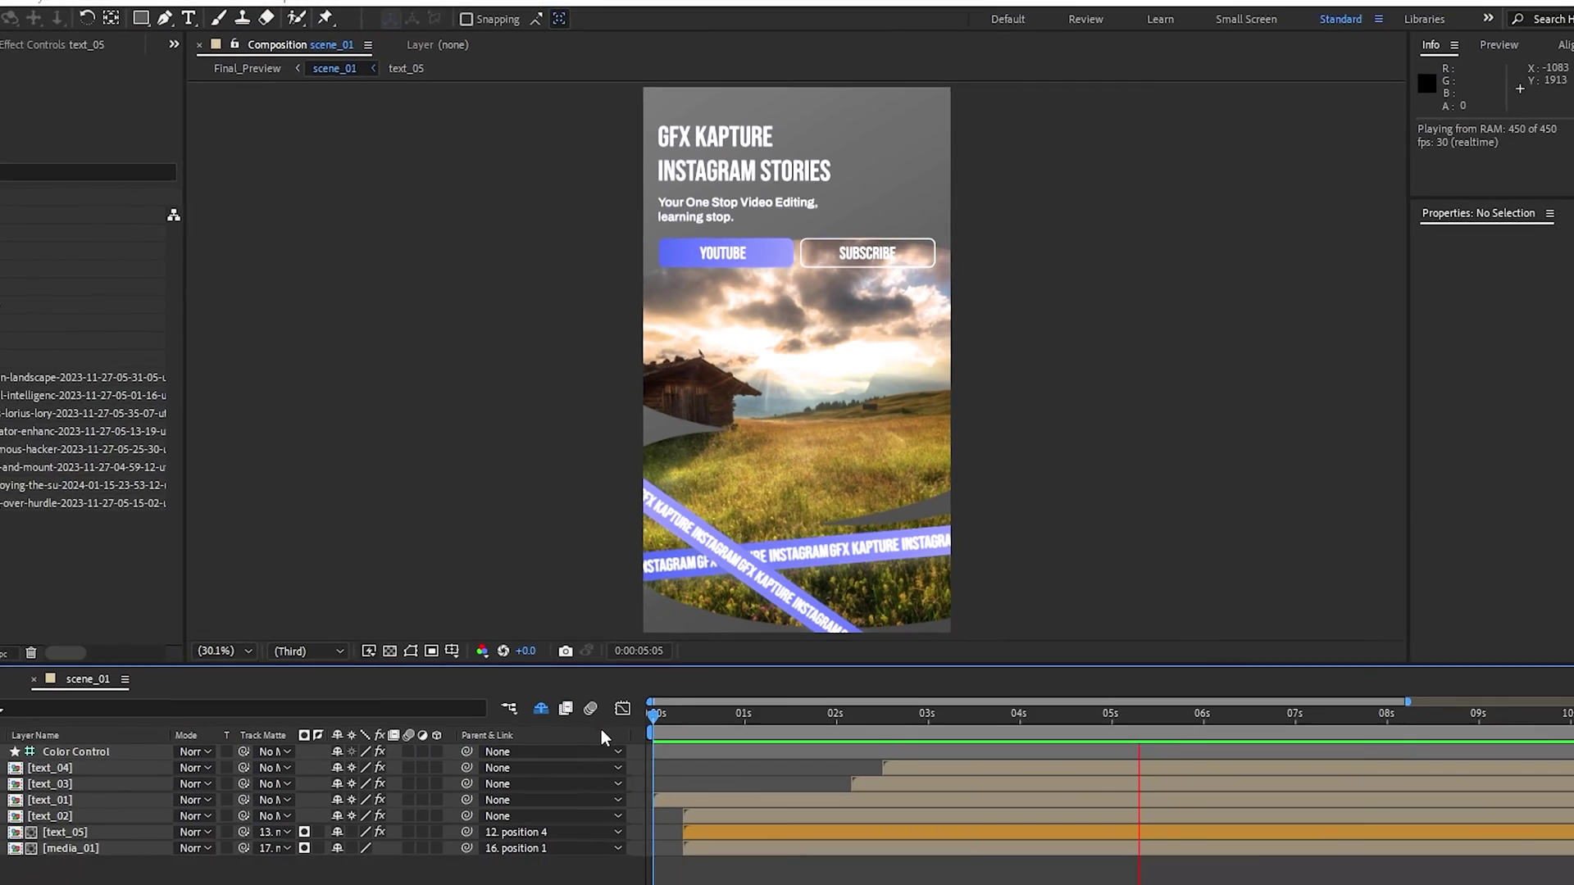
# - Stop the preview and open the scene_02 composition from Final_Preview
pyautogui.press('space')
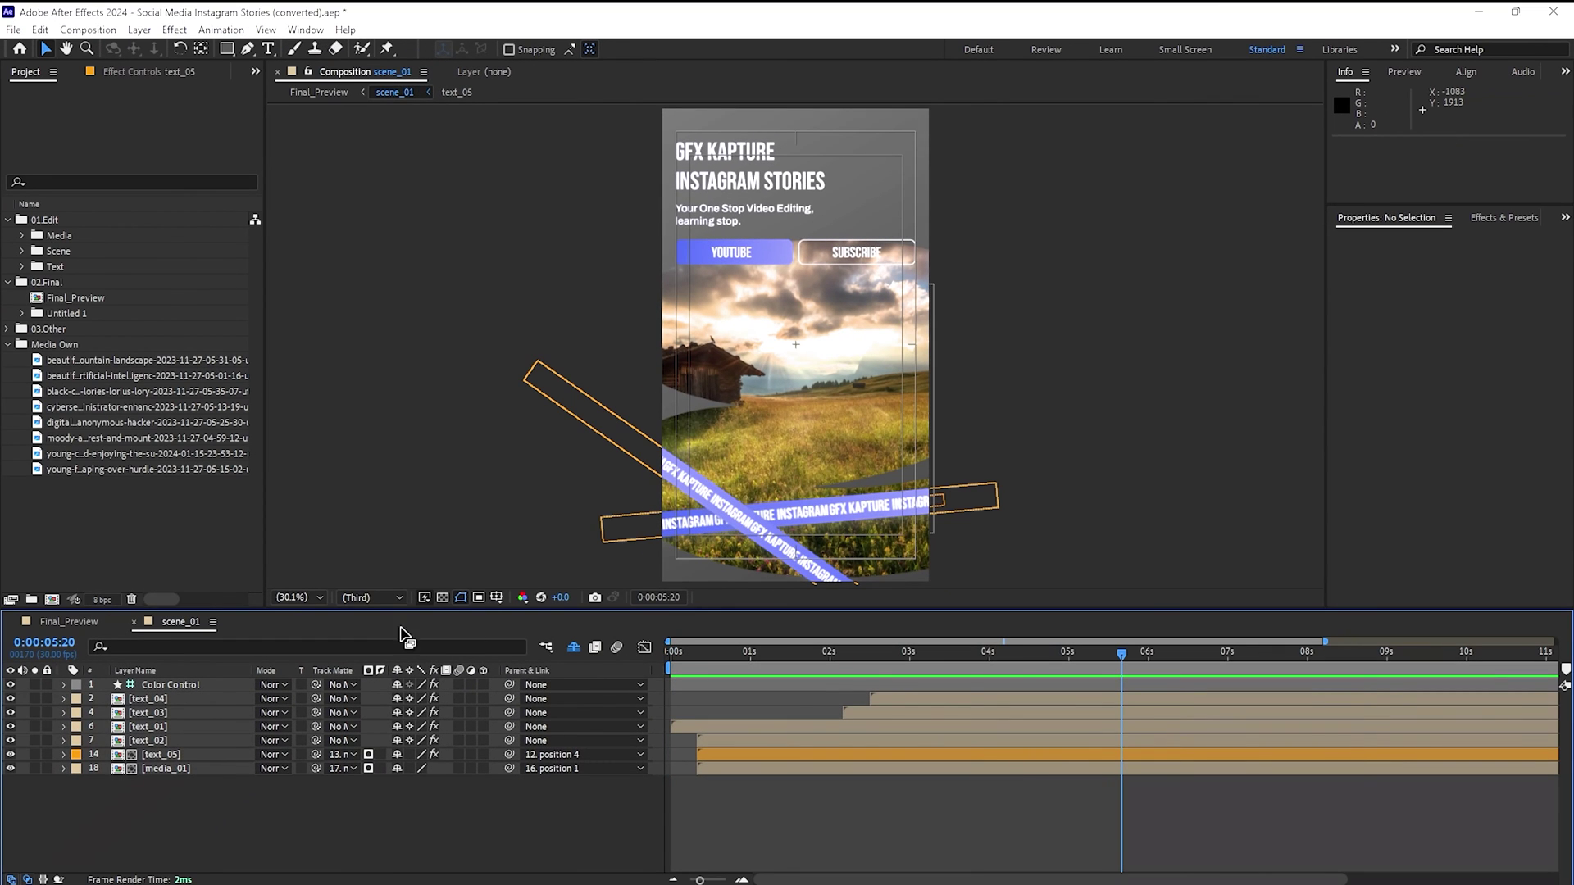
pyautogui.click(134, 623)
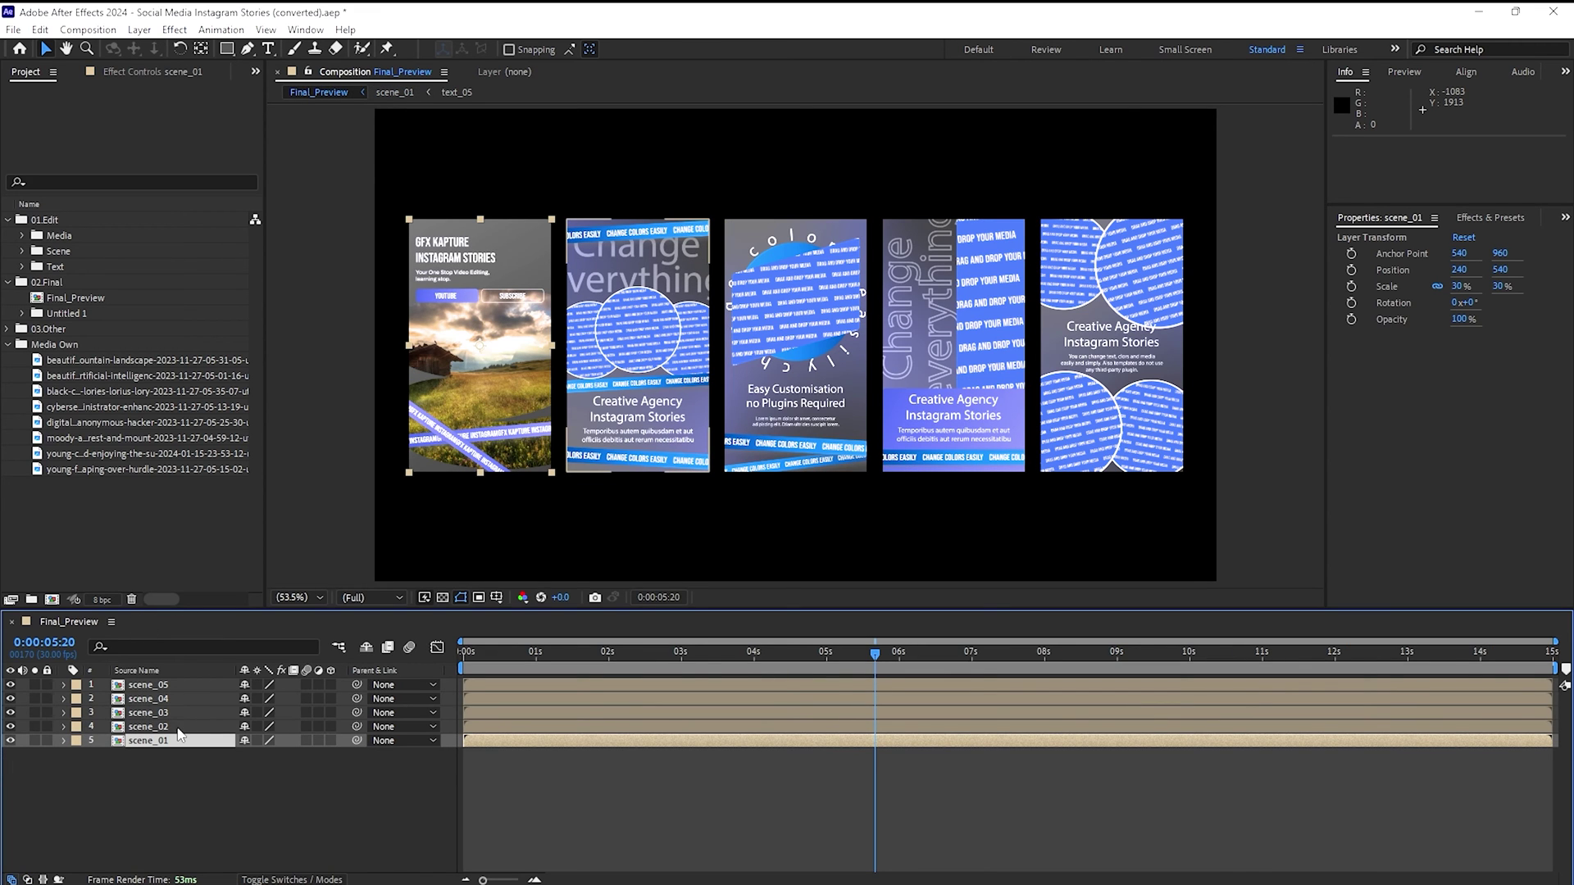
pyautogui.doubleClick(147, 727)
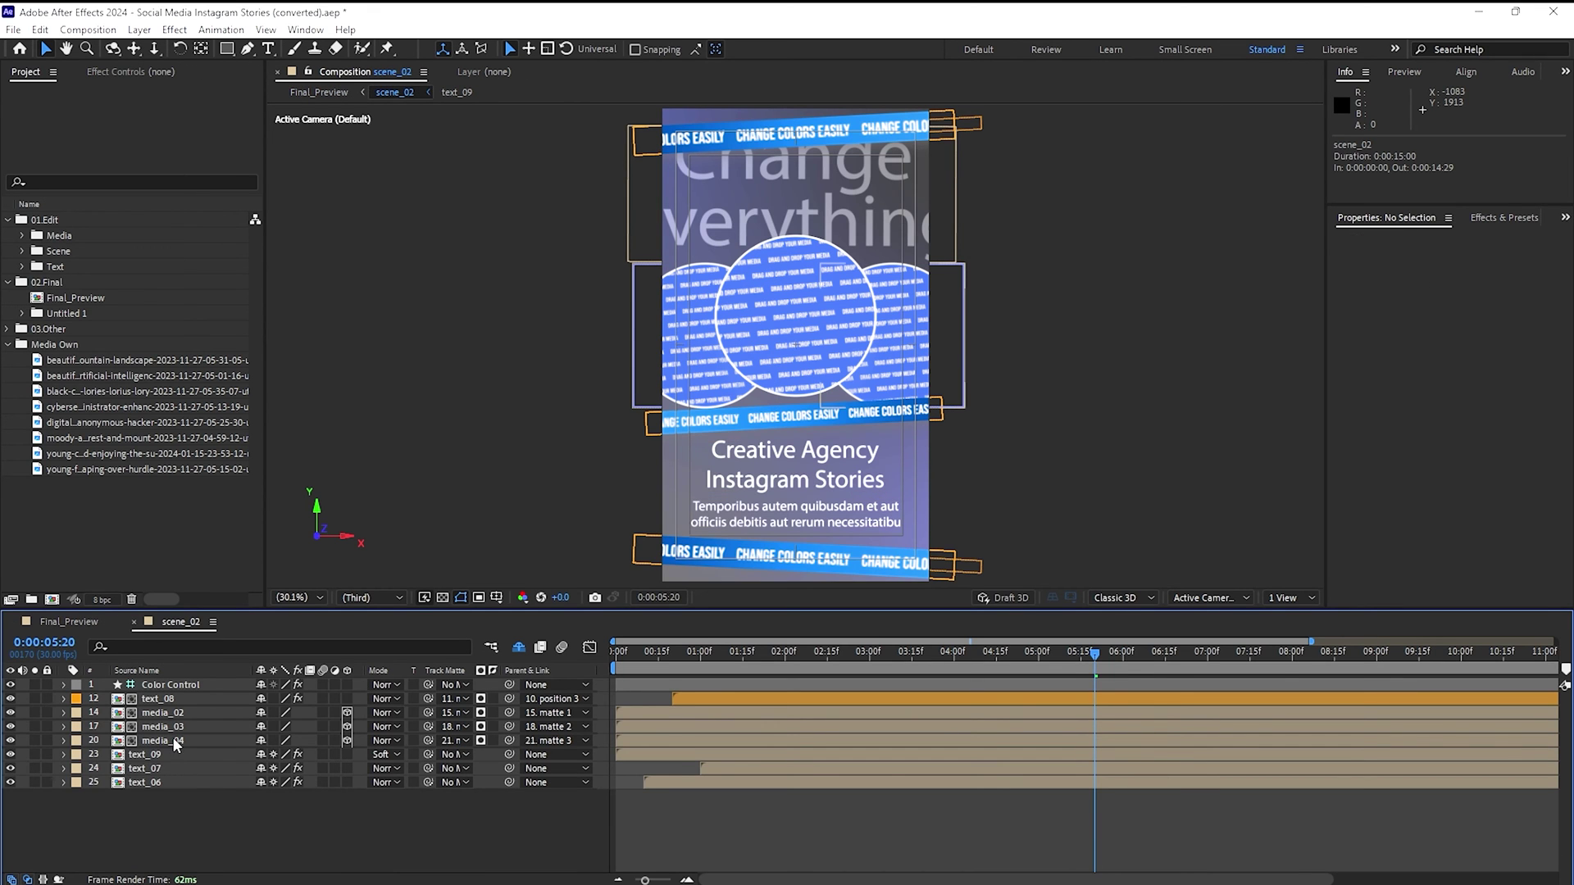
# - Add the woman-and-robot photo above the media_02 placeholder and scale it to 52%
pyautogui.click(170, 714)
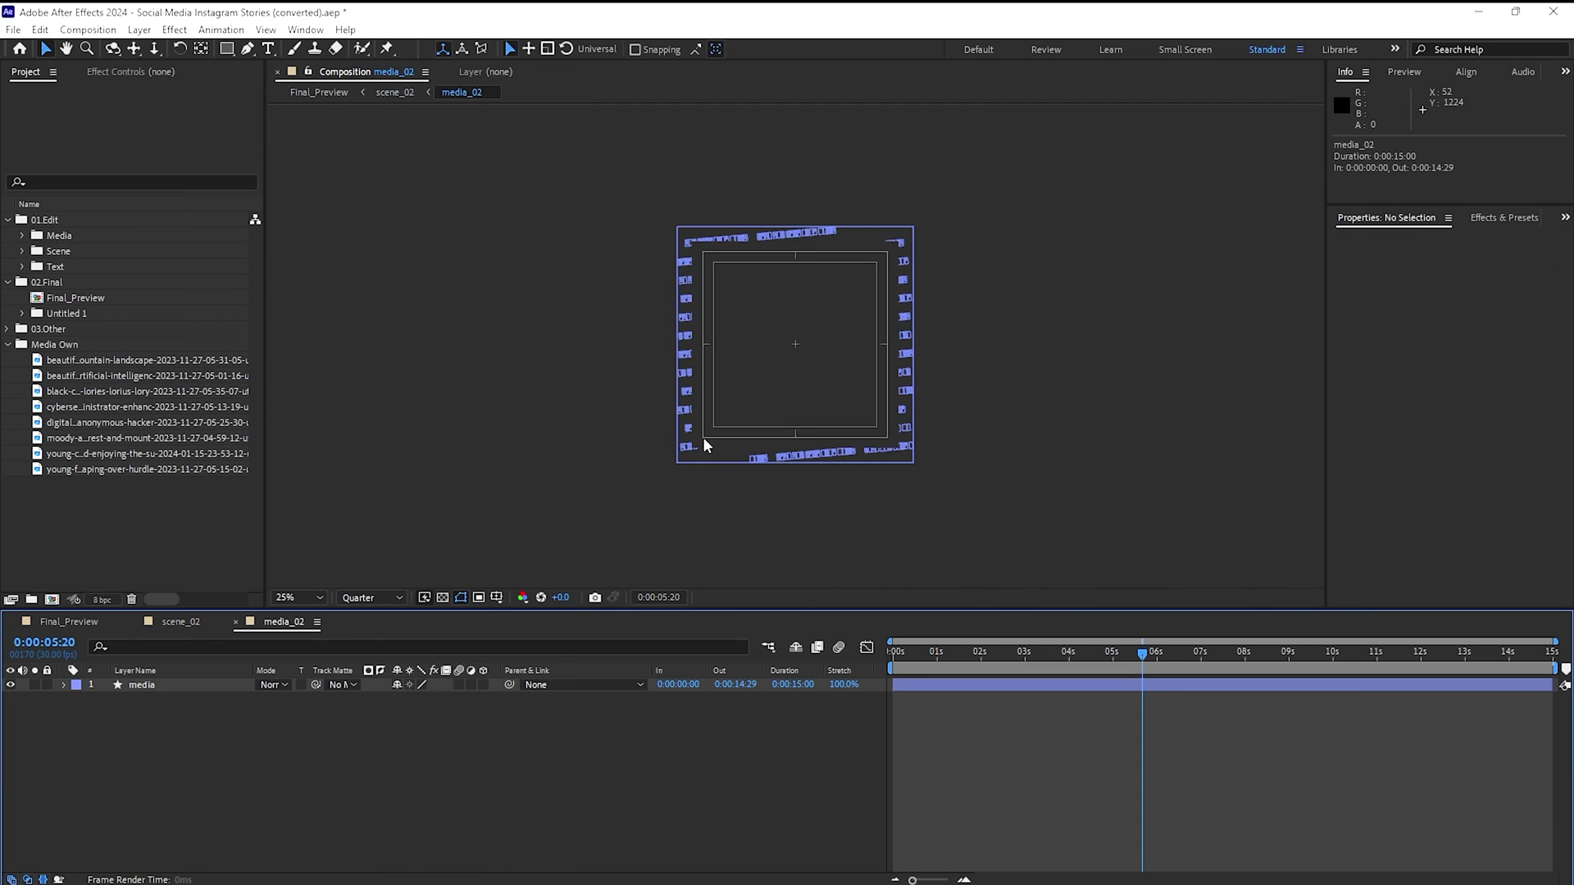
pyautogui.click(129, 376)
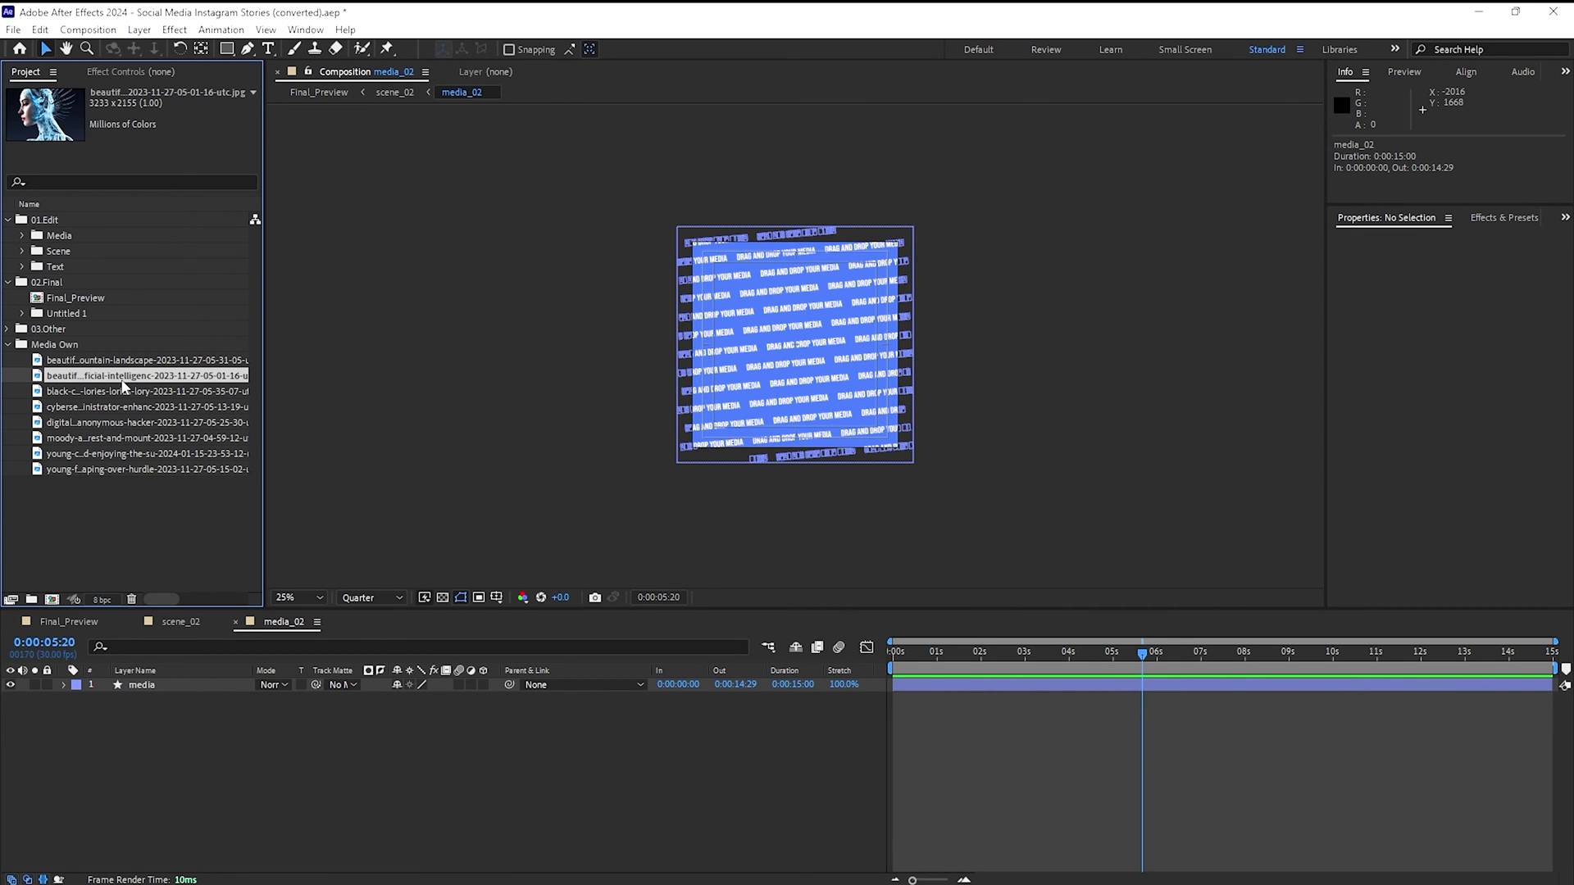
pyautogui.moveTo(123, 385); pyautogui.dragTo(189, 690)
pyautogui.press('s')
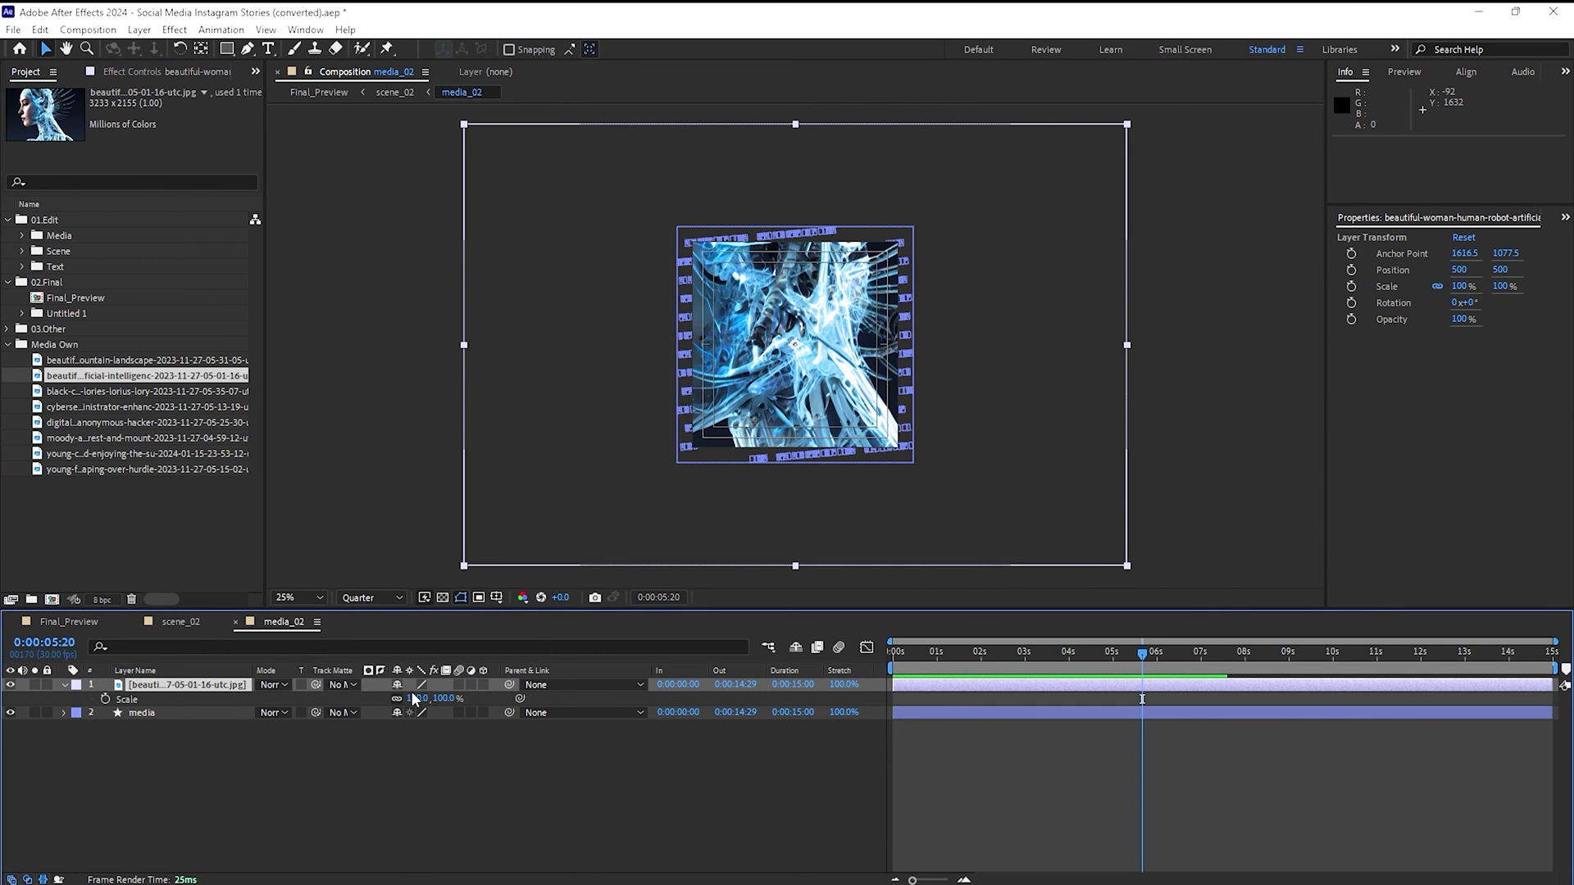
pyautogui.moveTo(414, 698); pyautogui.dragTo(370, 691)
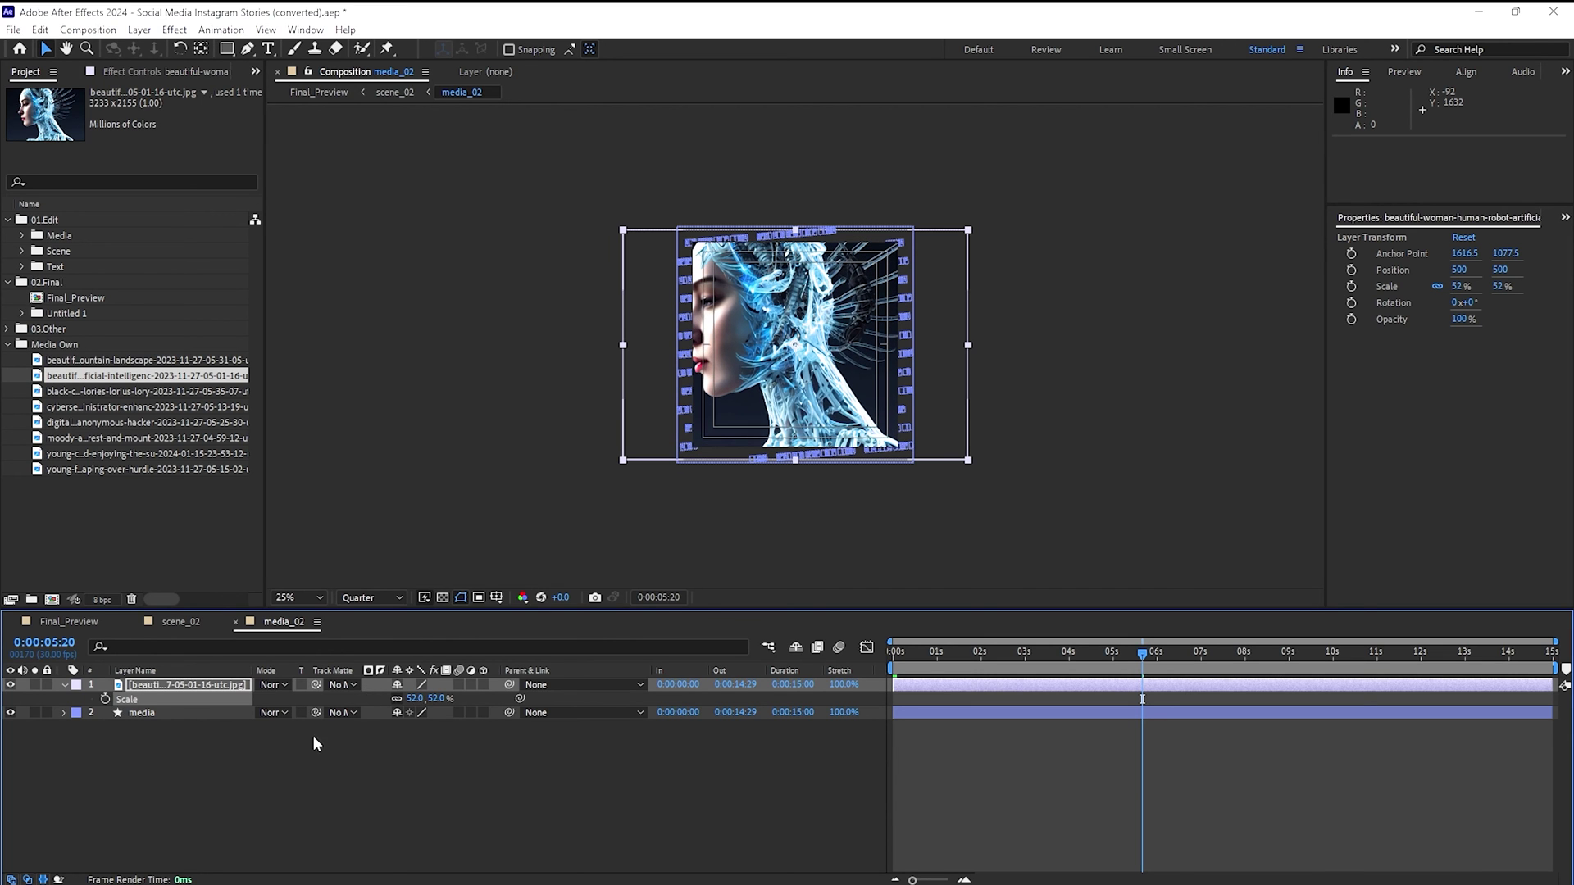
# - Fill the media_03 circle with the parrot photo, scaled down to fit
pyautogui.click(236, 621)
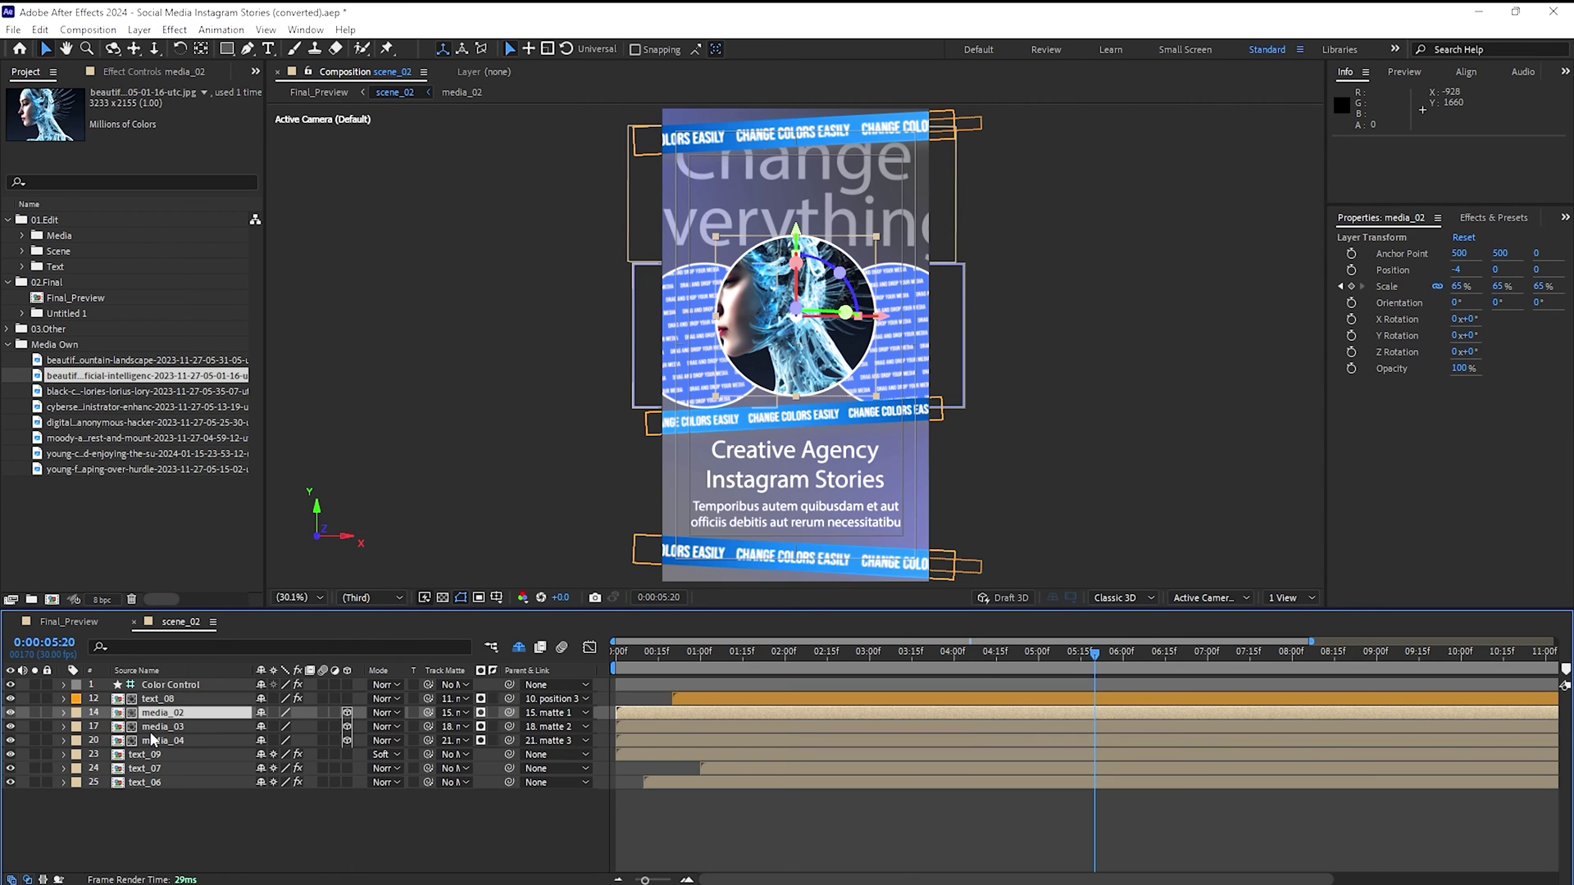
pyautogui.doubleClick(162, 727)
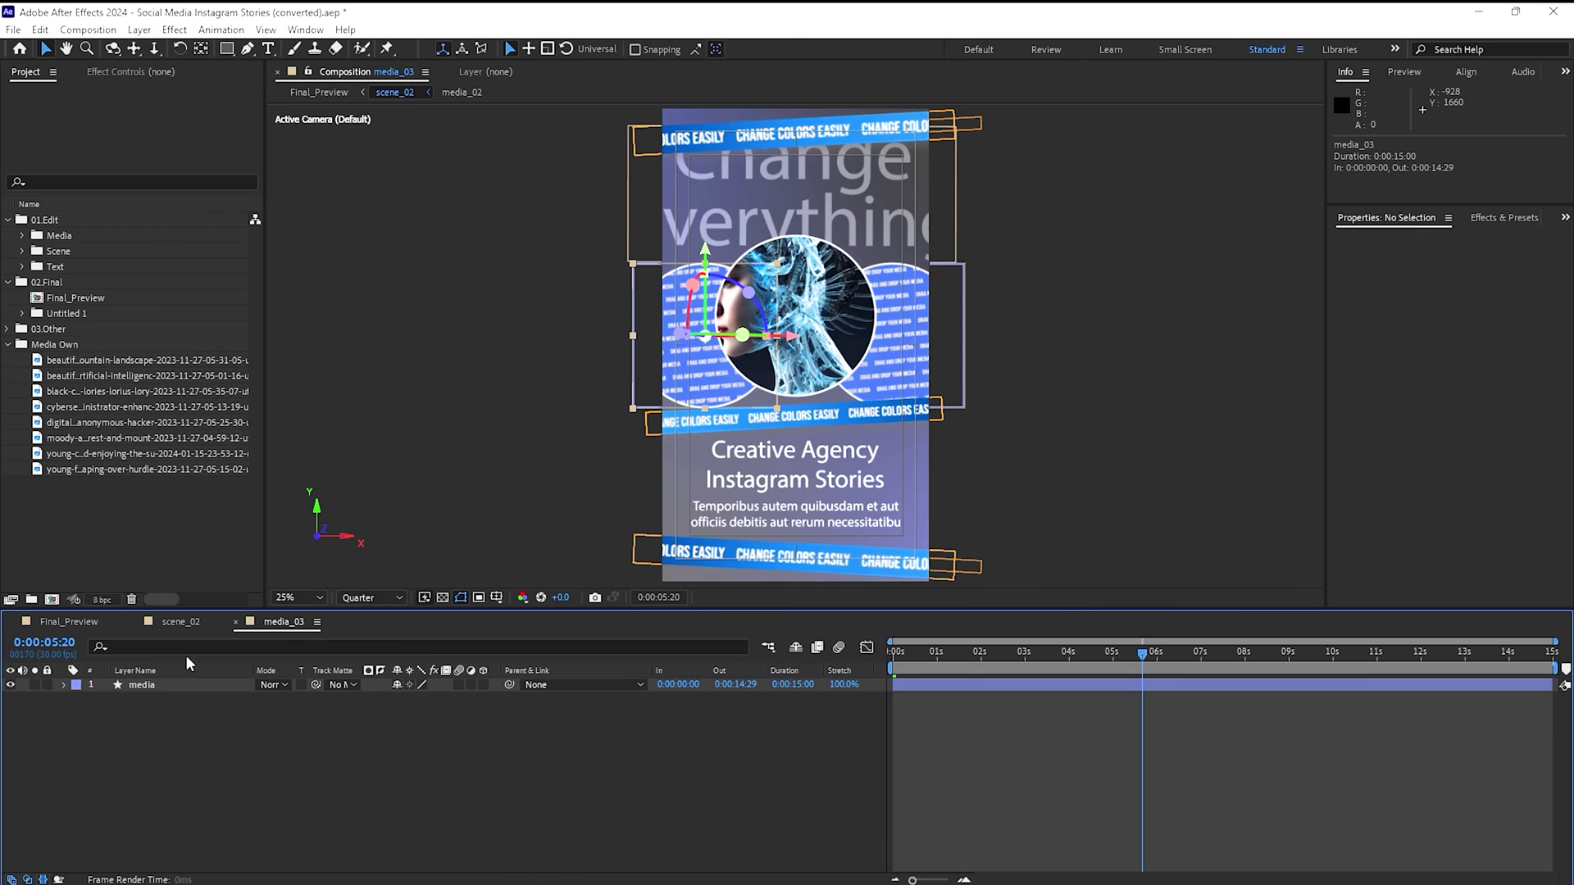
pyautogui.moveTo(136, 392); pyautogui.dragTo(170, 692)
pyautogui.press('s')
pyautogui.moveTo(415, 698); pyautogui.dragTo(322, 701)
pyautogui.click(223, 625)
pyautogui.click(239, 622)
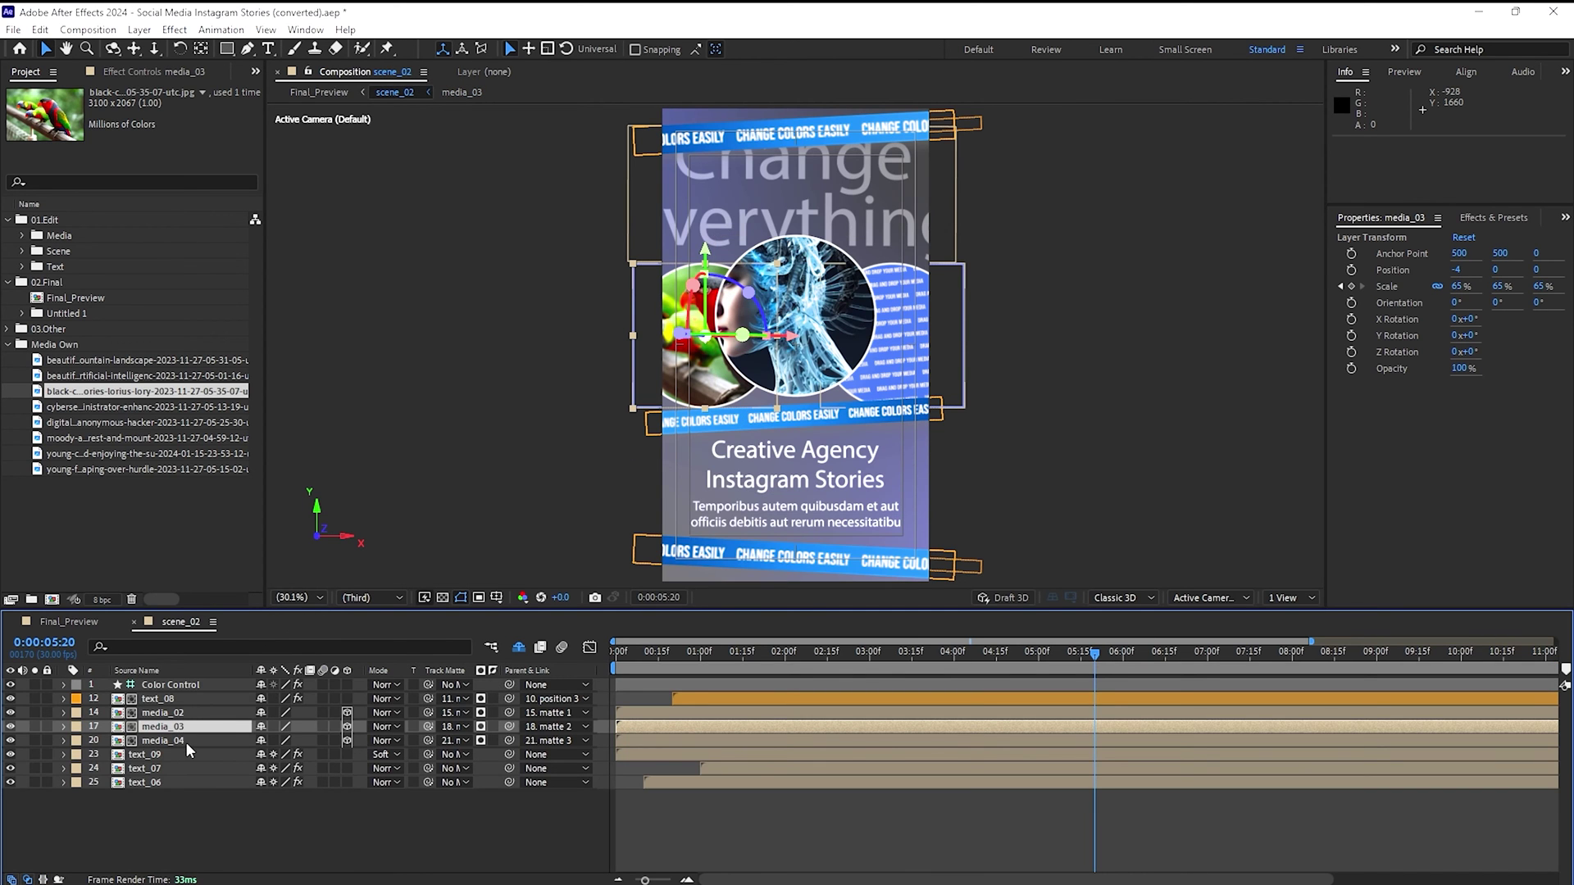
# - Place the horse-jumping photo in media_04 at 40% scale, nudged down slightly
pyautogui.doubleClick(168, 740)
pyautogui.moveTo(144, 675); pyautogui.dragTo(141, 683)
pyautogui.press('s')
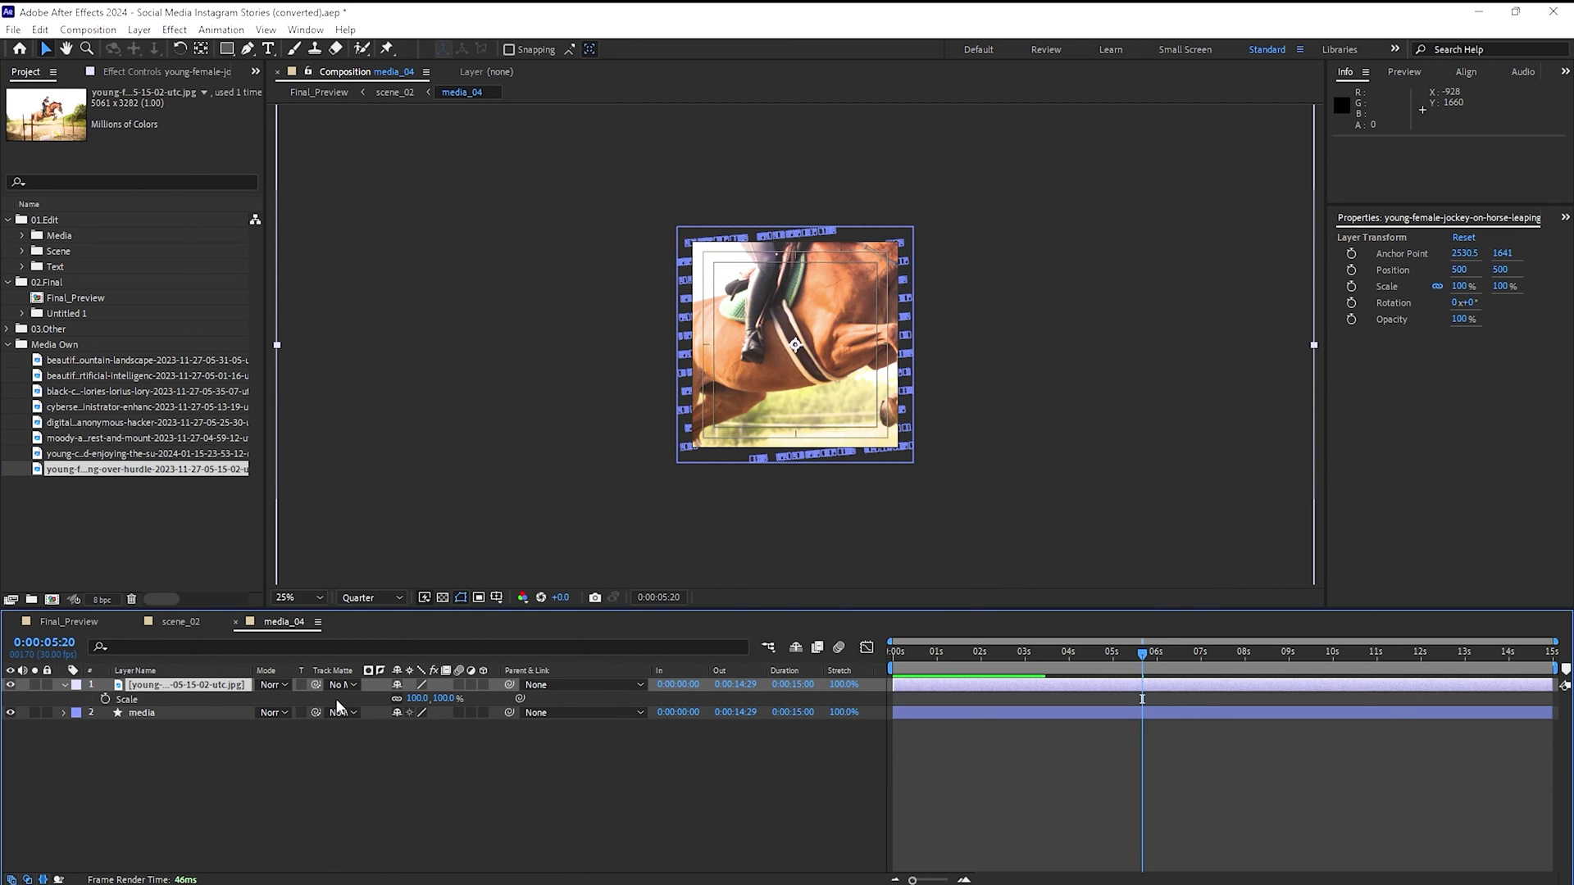
pyautogui.moveTo(418, 697); pyautogui.dragTo(366, 696)
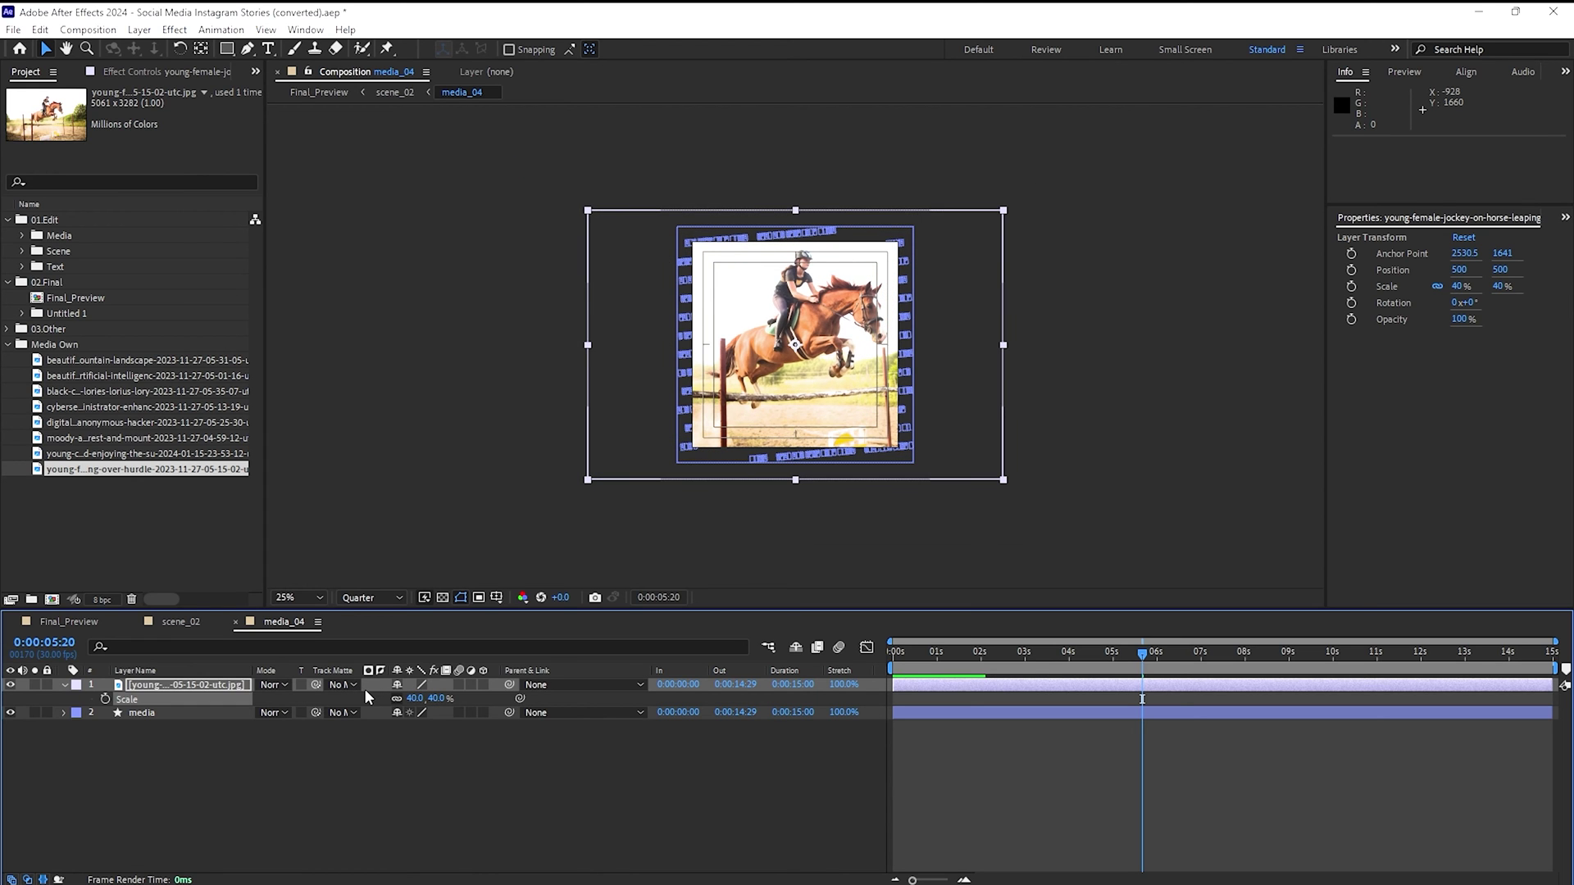
pyautogui.press('Down')
pyautogui.press('Down')
pyautogui.press('Down')
pyautogui.press('Down')
pyautogui.press('Down')
pyautogui.press('Down')
pyautogui.press('Down')
pyautogui.press('Down')
pyautogui.press('Down')
pyautogui.press('Down')
pyautogui.press('Down')
pyautogui.press('Down')
pyautogui.press('Down')
pyautogui.press('Down')
pyautogui.press('Down')
pyautogui.press('Down')
pyautogui.press('Down')
pyautogui.press('Down')
pyautogui.press('Down')
pyautogui.press('Down')
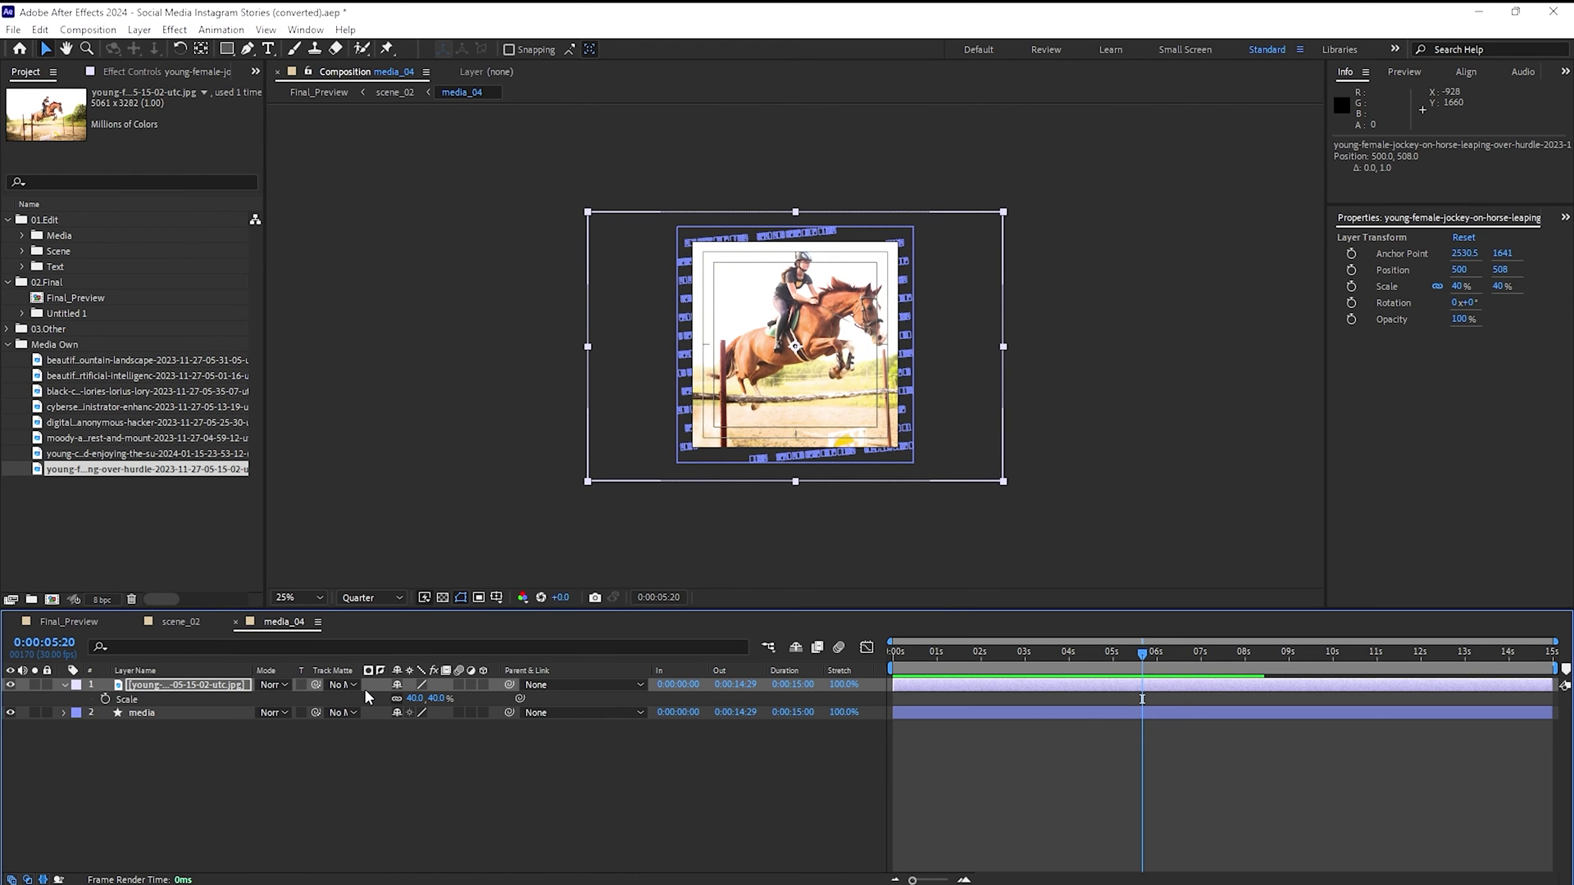
pyautogui.press('Down')
pyautogui.press('Down')
pyautogui.press('Down')
pyautogui.press('Down')
pyautogui.press('Down')
pyautogui.press('Down')
pyautogui.press('Down')
pyautogui.press('Down')
pyautogui.press('Down')
pyautogui.press('Down')
pyautogui.press('Down')
pyautogui.press('Down')
pyautogui.press('Down')
pyautogui.press('Down')
pyautogui.press('Down')
pyautogui.press('Down')
pyautogui.press('Down')
pyautogui.press('Down')
pyautogui.press('Down')
pyautogui.press('Down')
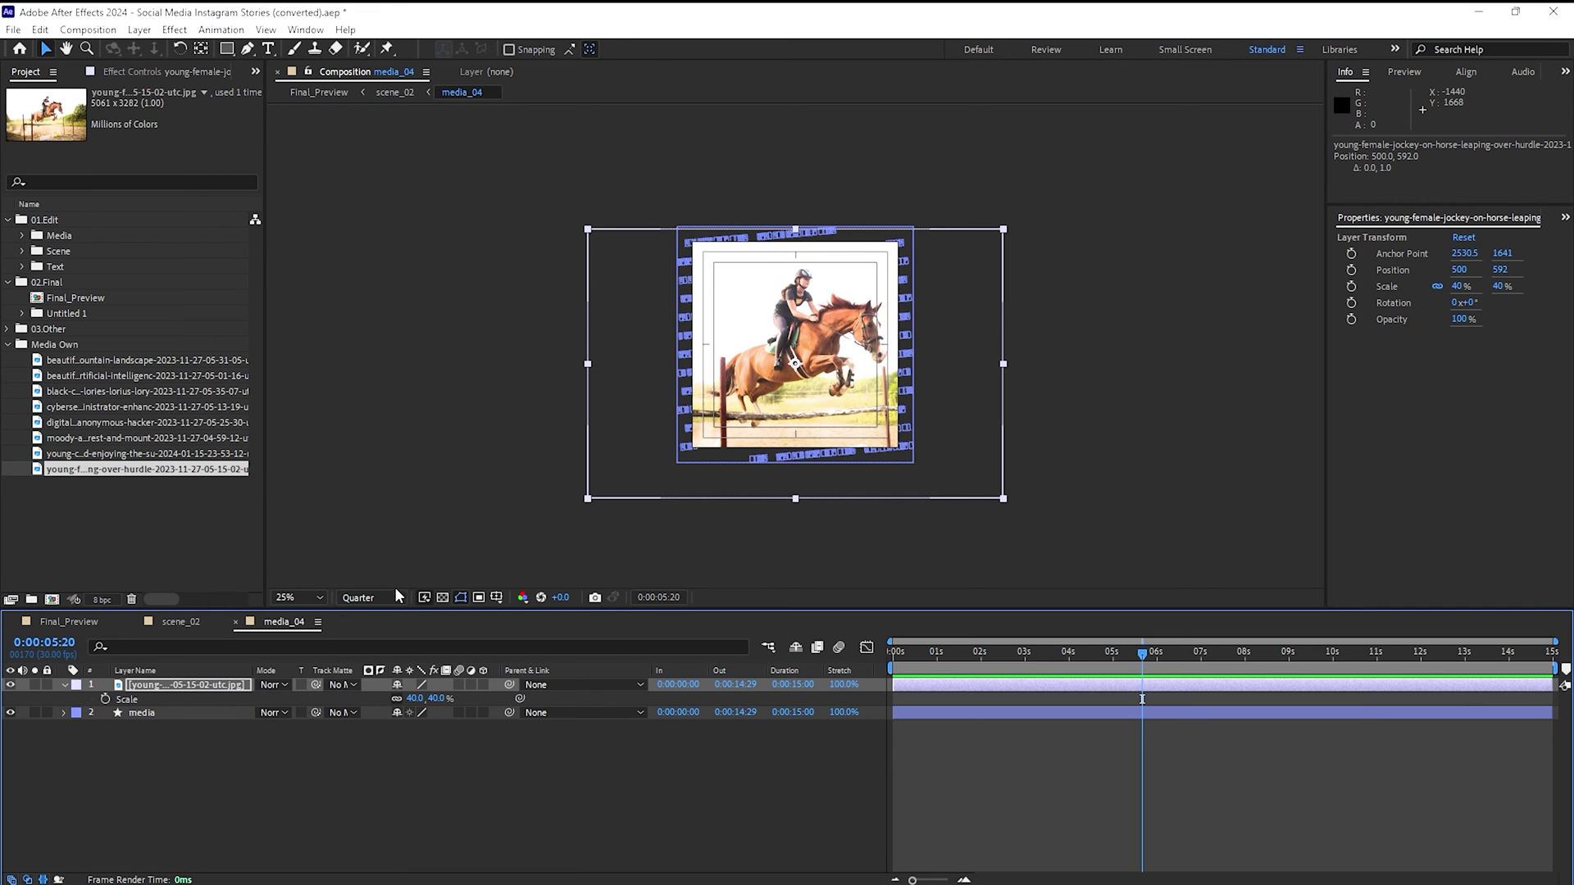
pyautogui.click(235, 621)
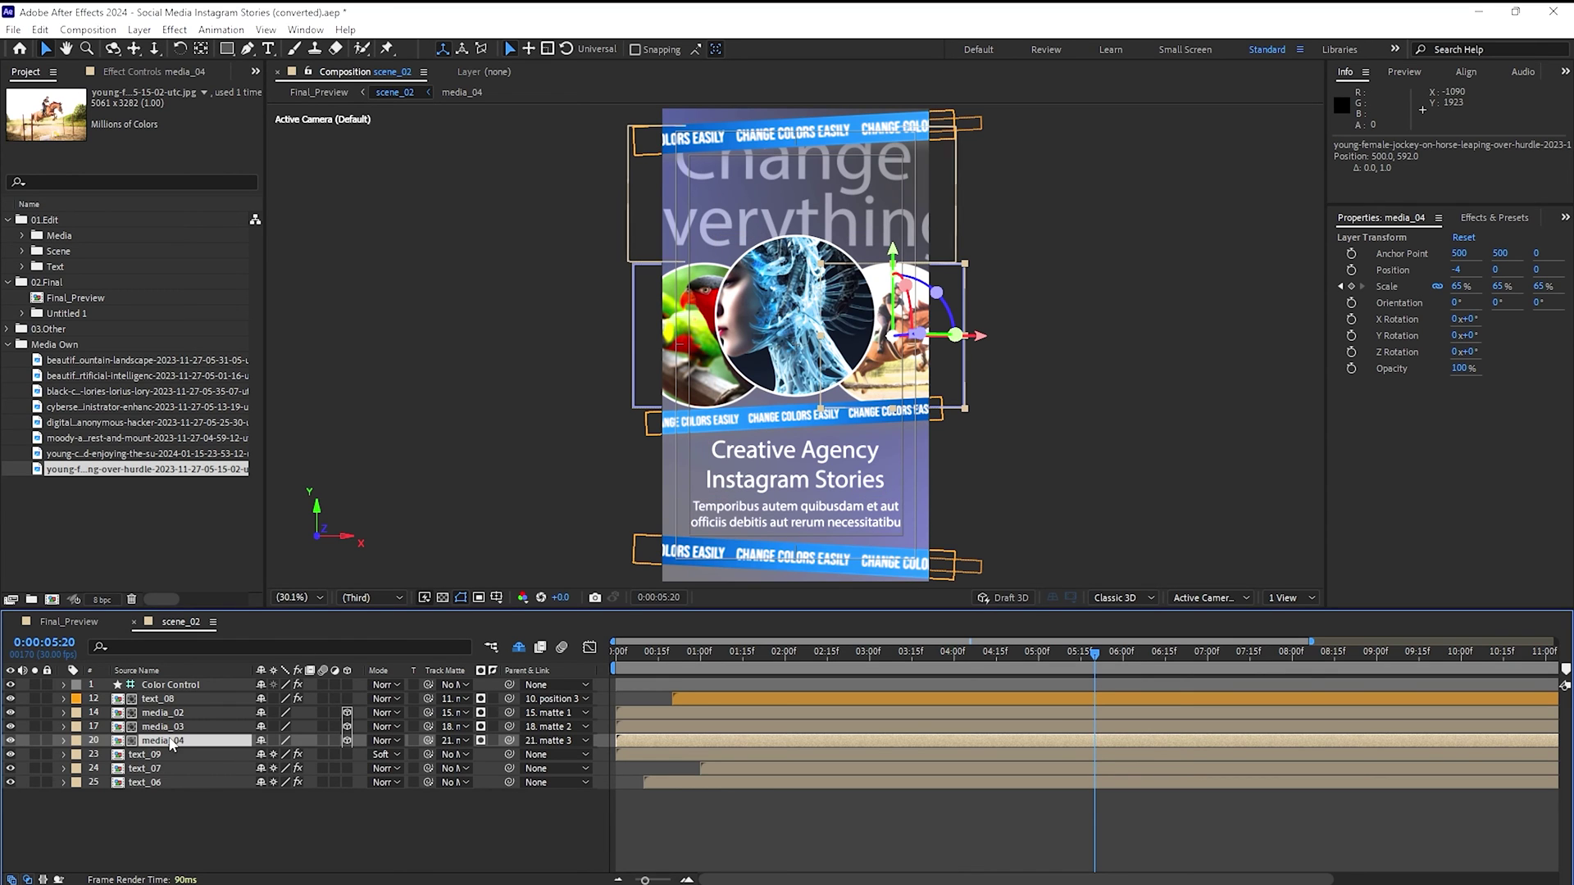
# - Retitle the text_06 heading to 'GFX KAPTURE Instagram Stories', removing the word Creative
pyautogui.doubleClick(155, 781)
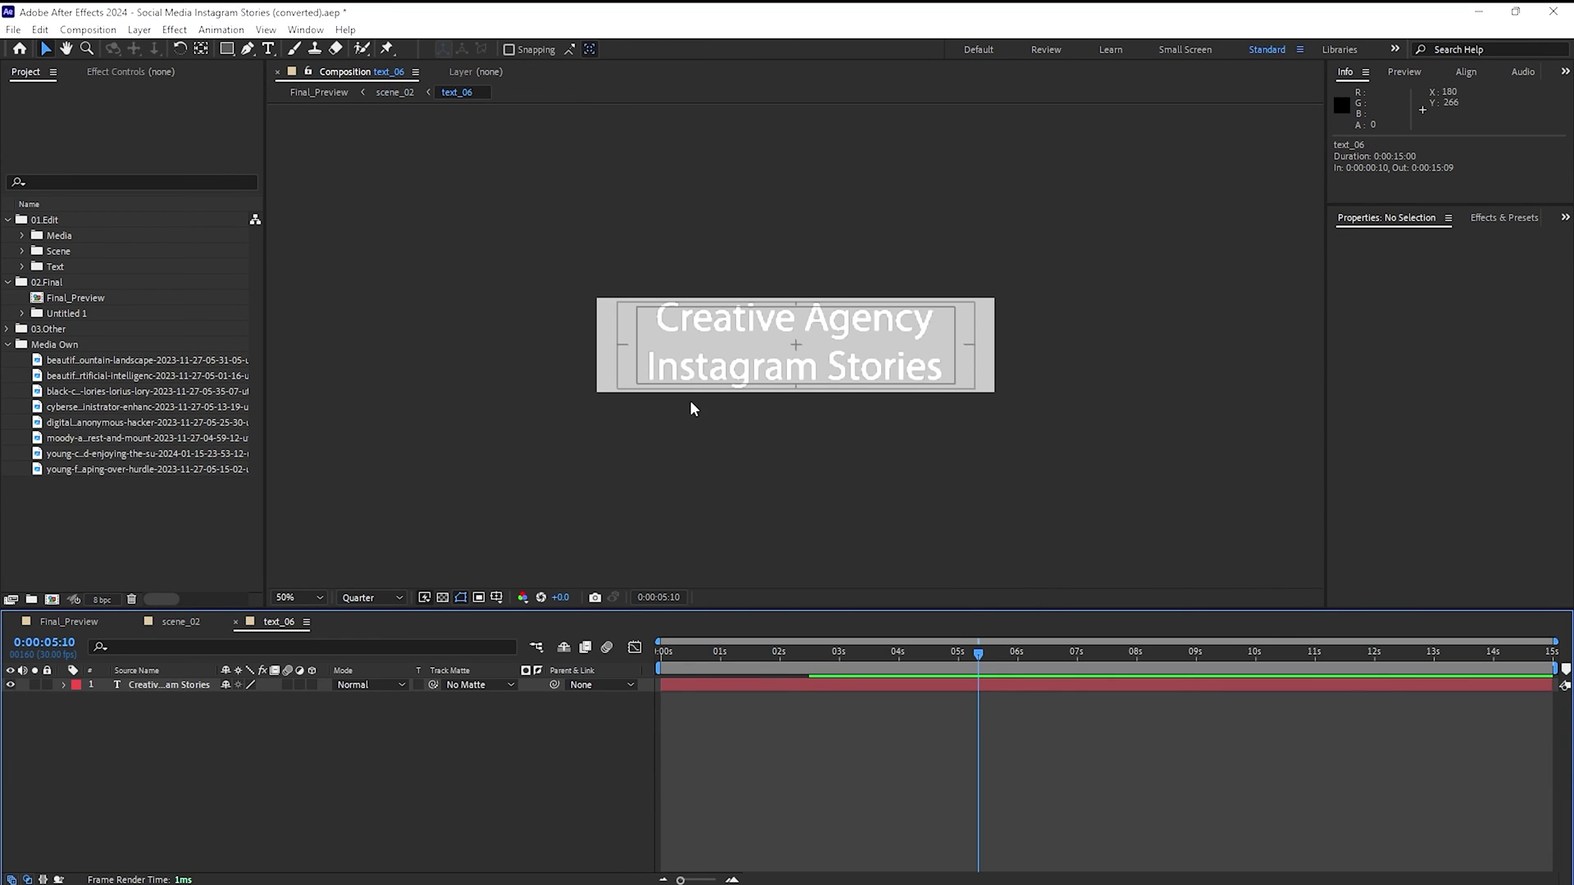
pyautogui.doubleClick(770, 334)
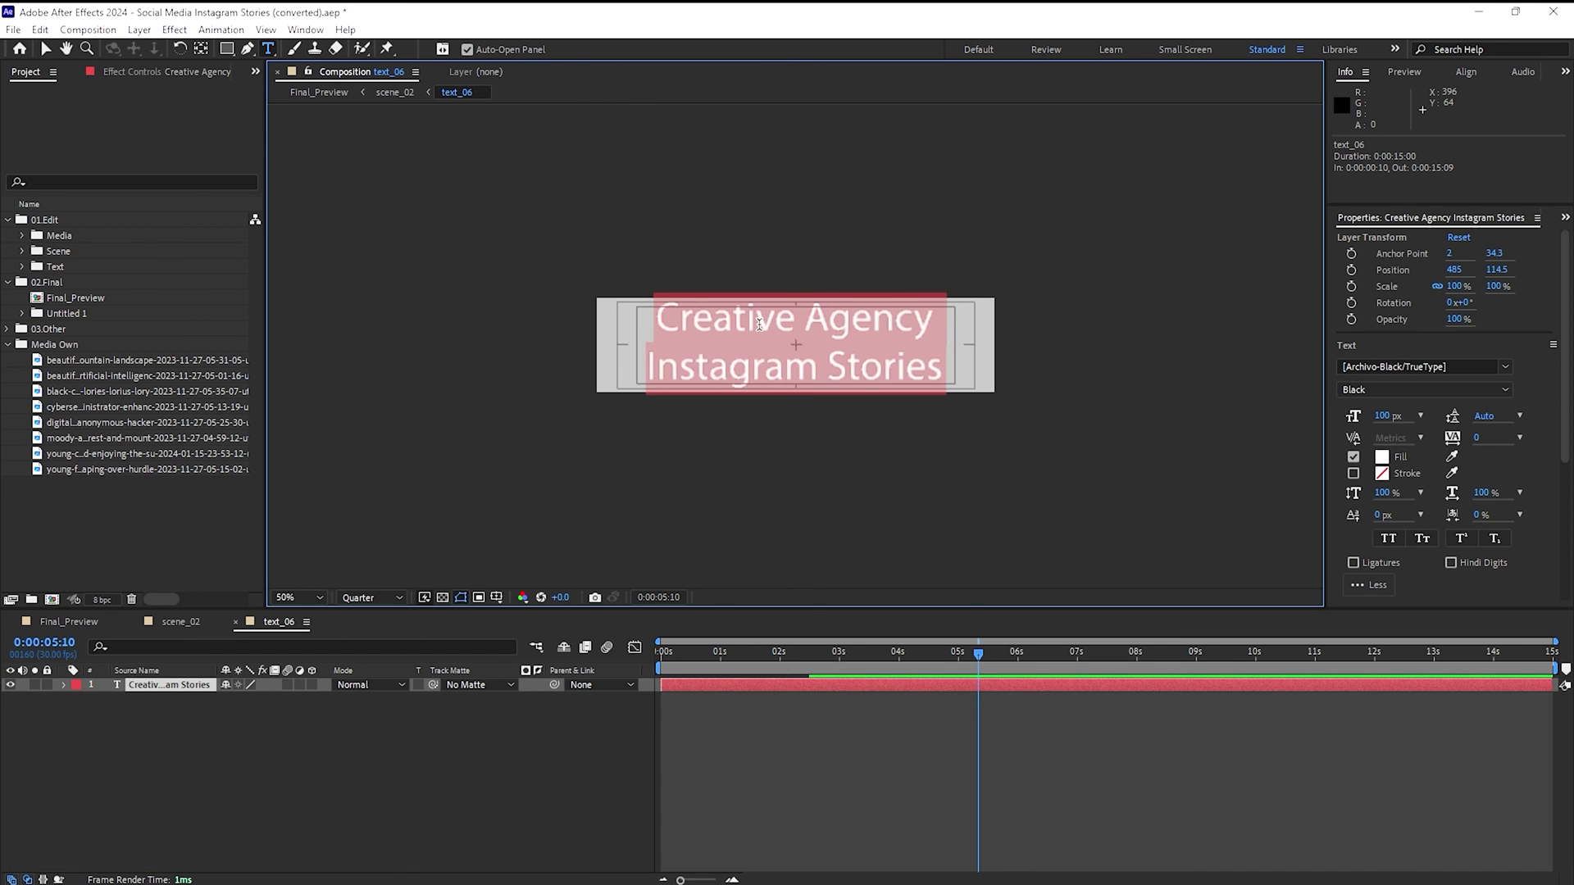
pyautogui.press('Left')
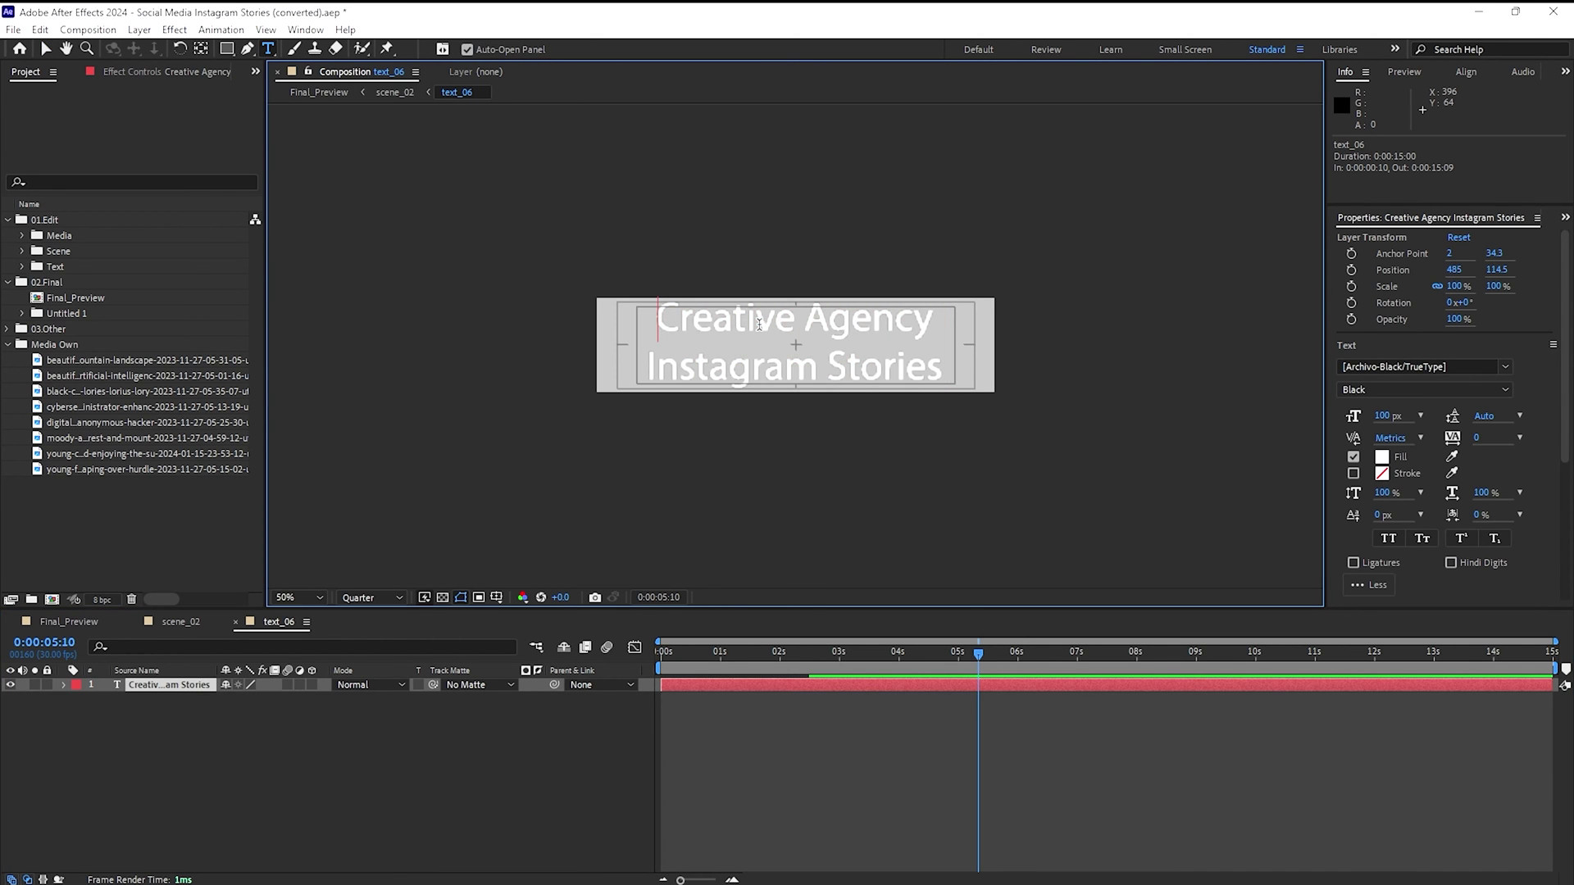
pyautogui.write('GFX')
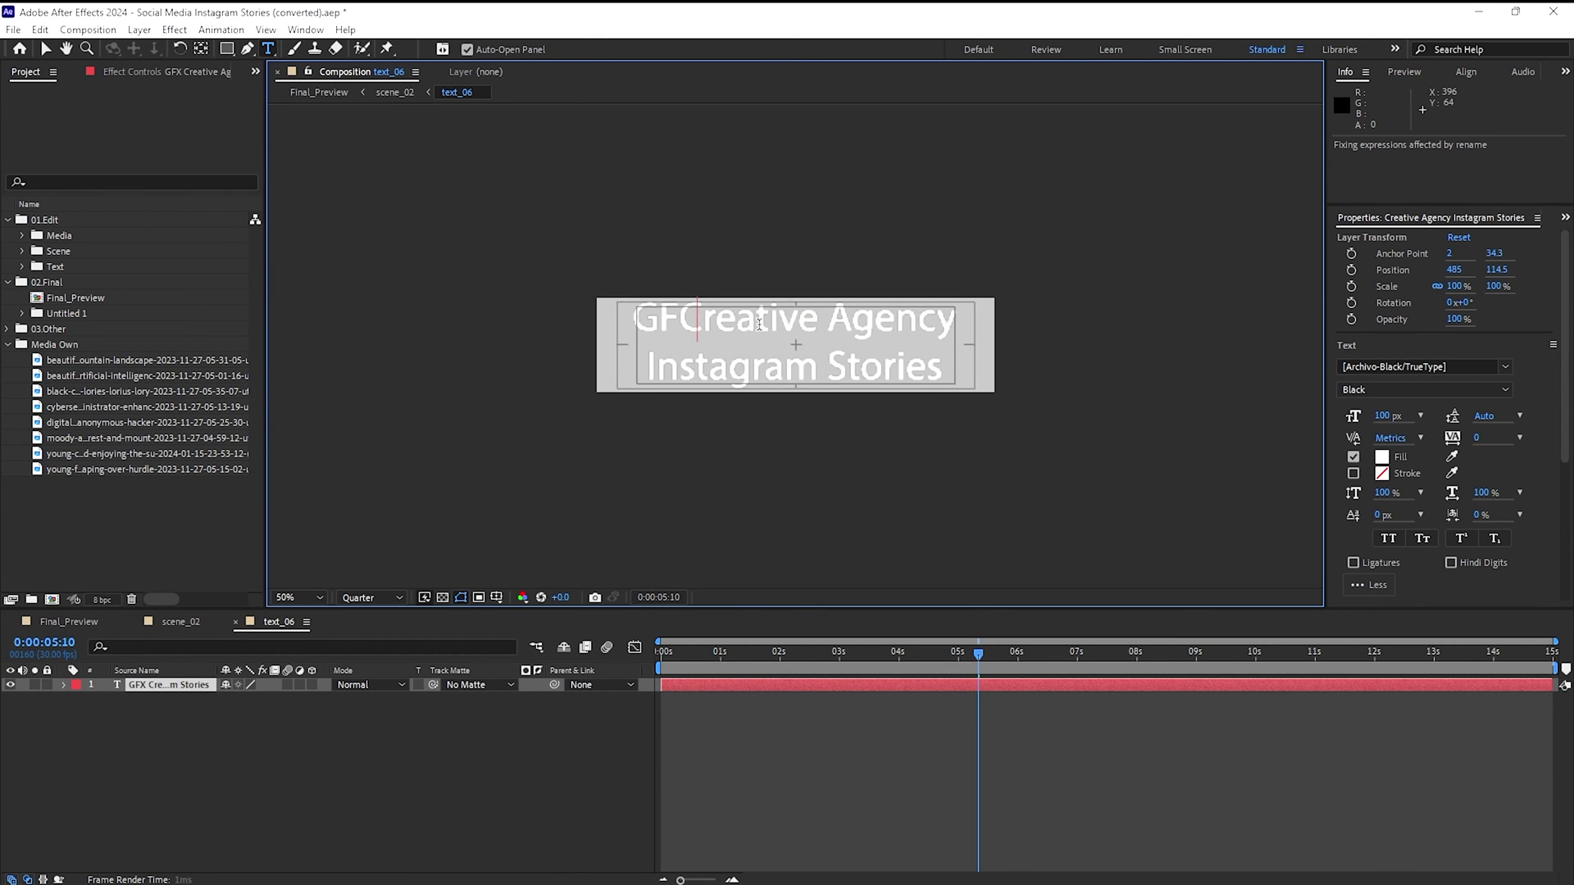
pyautogui.write(' KAPTURE')
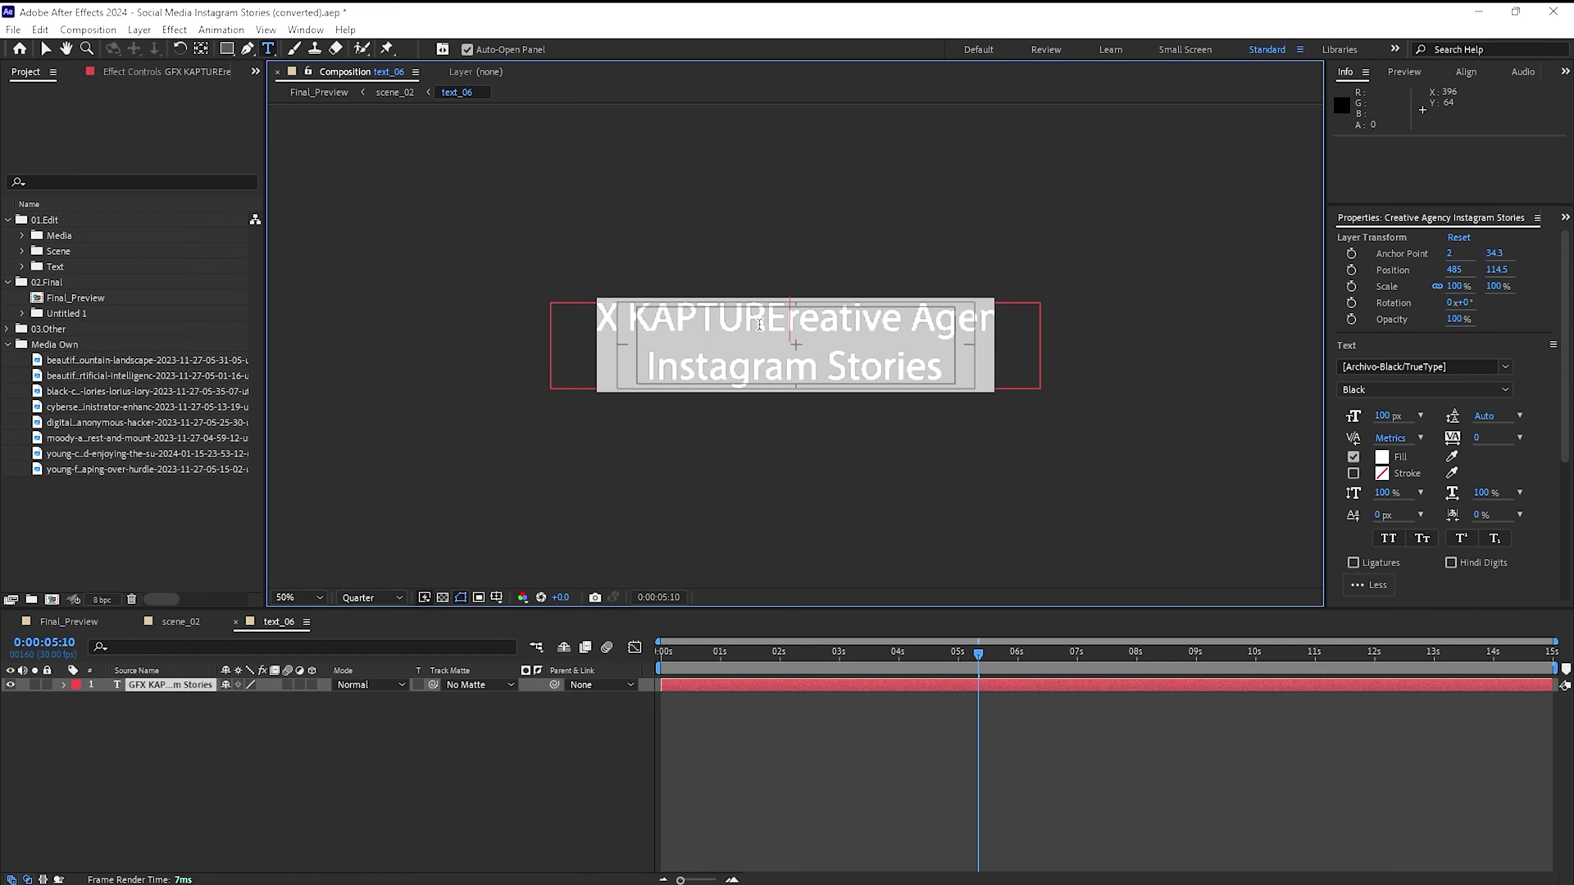
pyautogui.press('Delete')
pyautogui.press('Delete')
pyautogui.press('Delete')
pyautogui.click(235, 621)
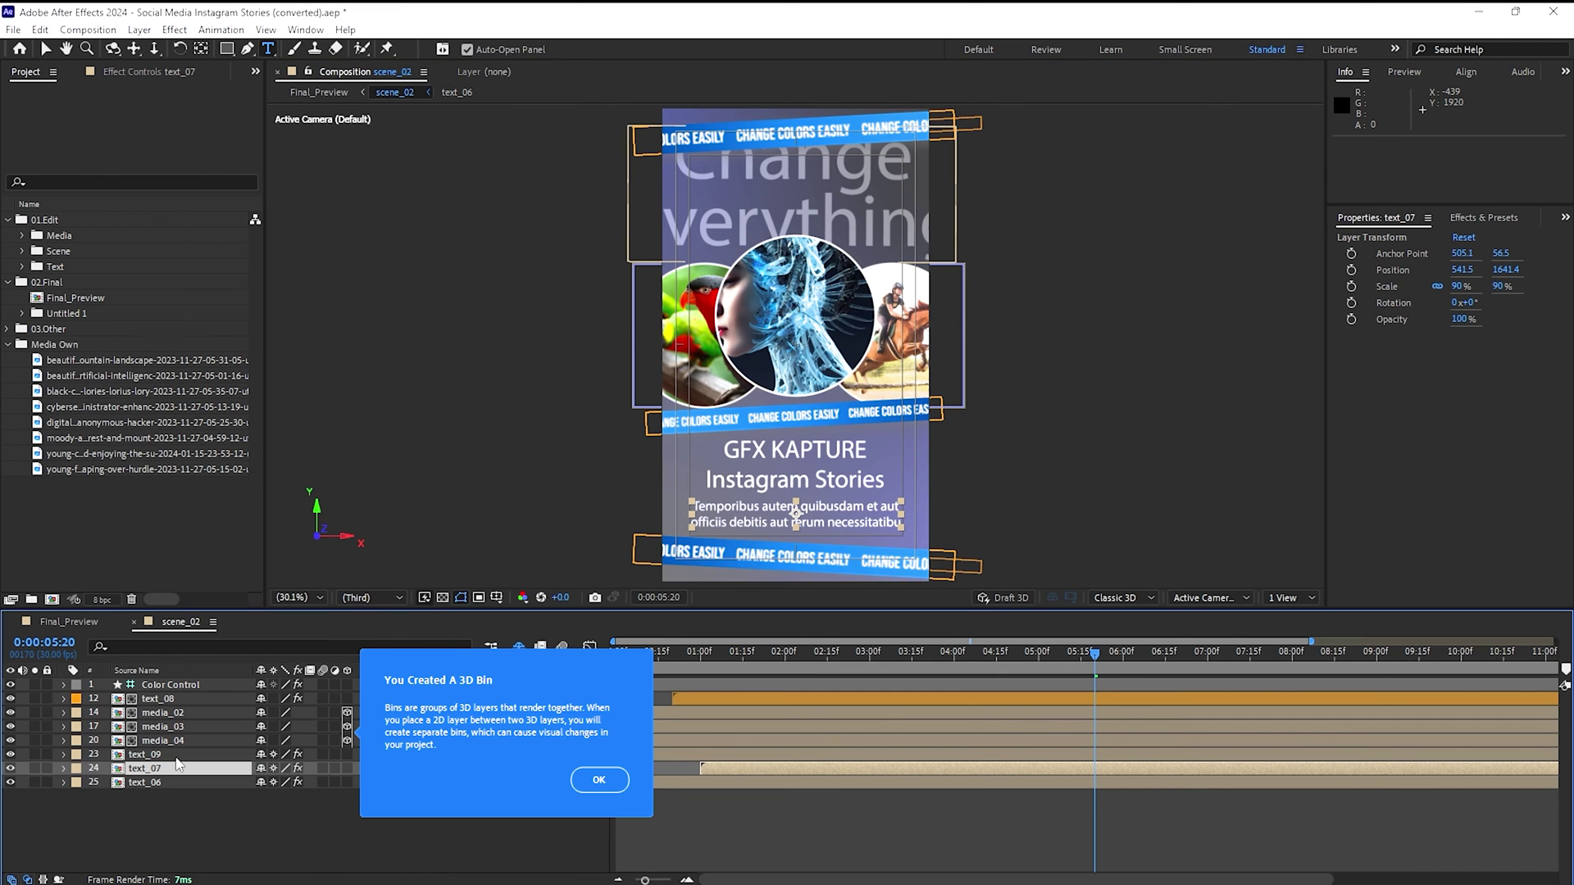
# - Replace the text_07 Latin body with 'SOMETHING RANDOM' and 'AGAIN SOMETHING RANDOM'
pyautogui.doubleClick(168, 767)
pyautogui.doubleClick(713, 330)
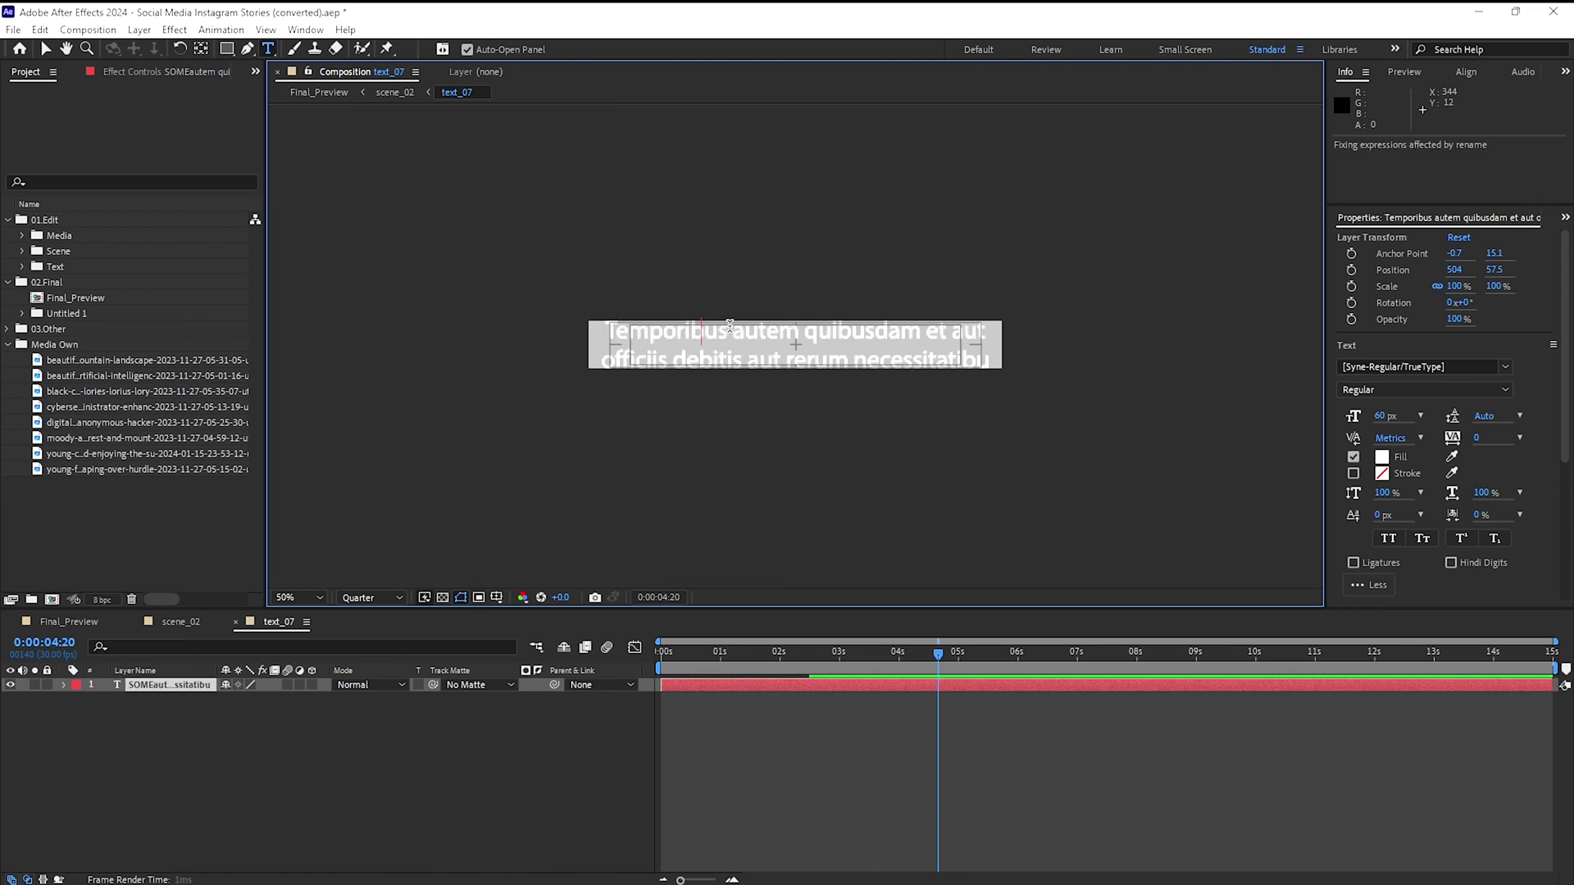
pyautogui.write('SOME')
pyautogui.write('THING RANDOM')
pyautogui.press('Delete')
pyautogui.hotkey('ctrl', 'shift', 'End')
pyautogui.press('Delete')
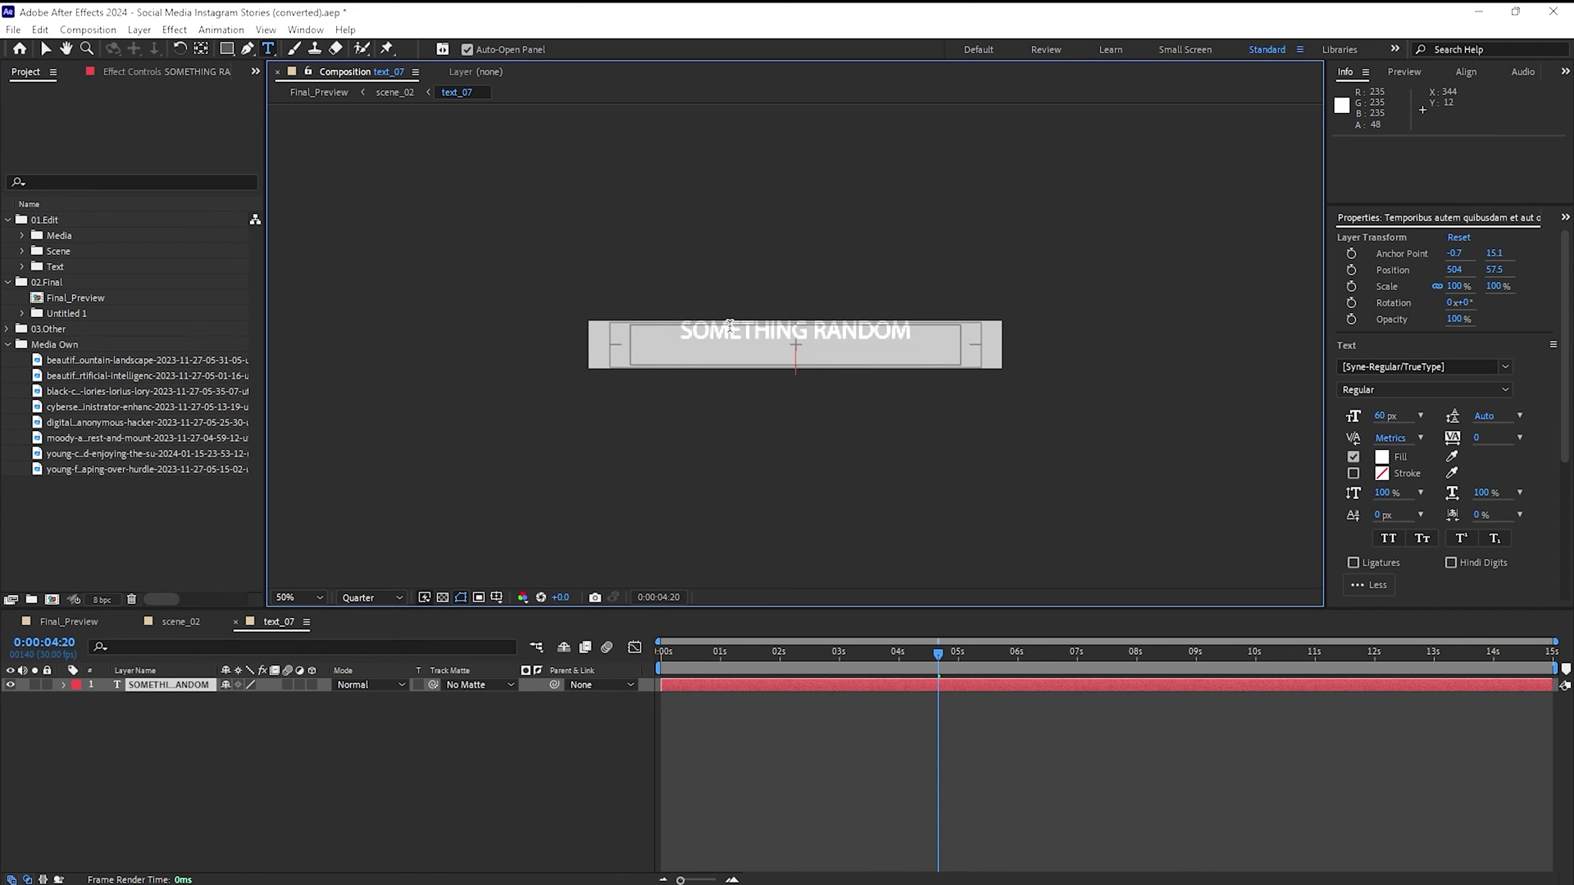
pyautogui.write('AGAIN SOME')
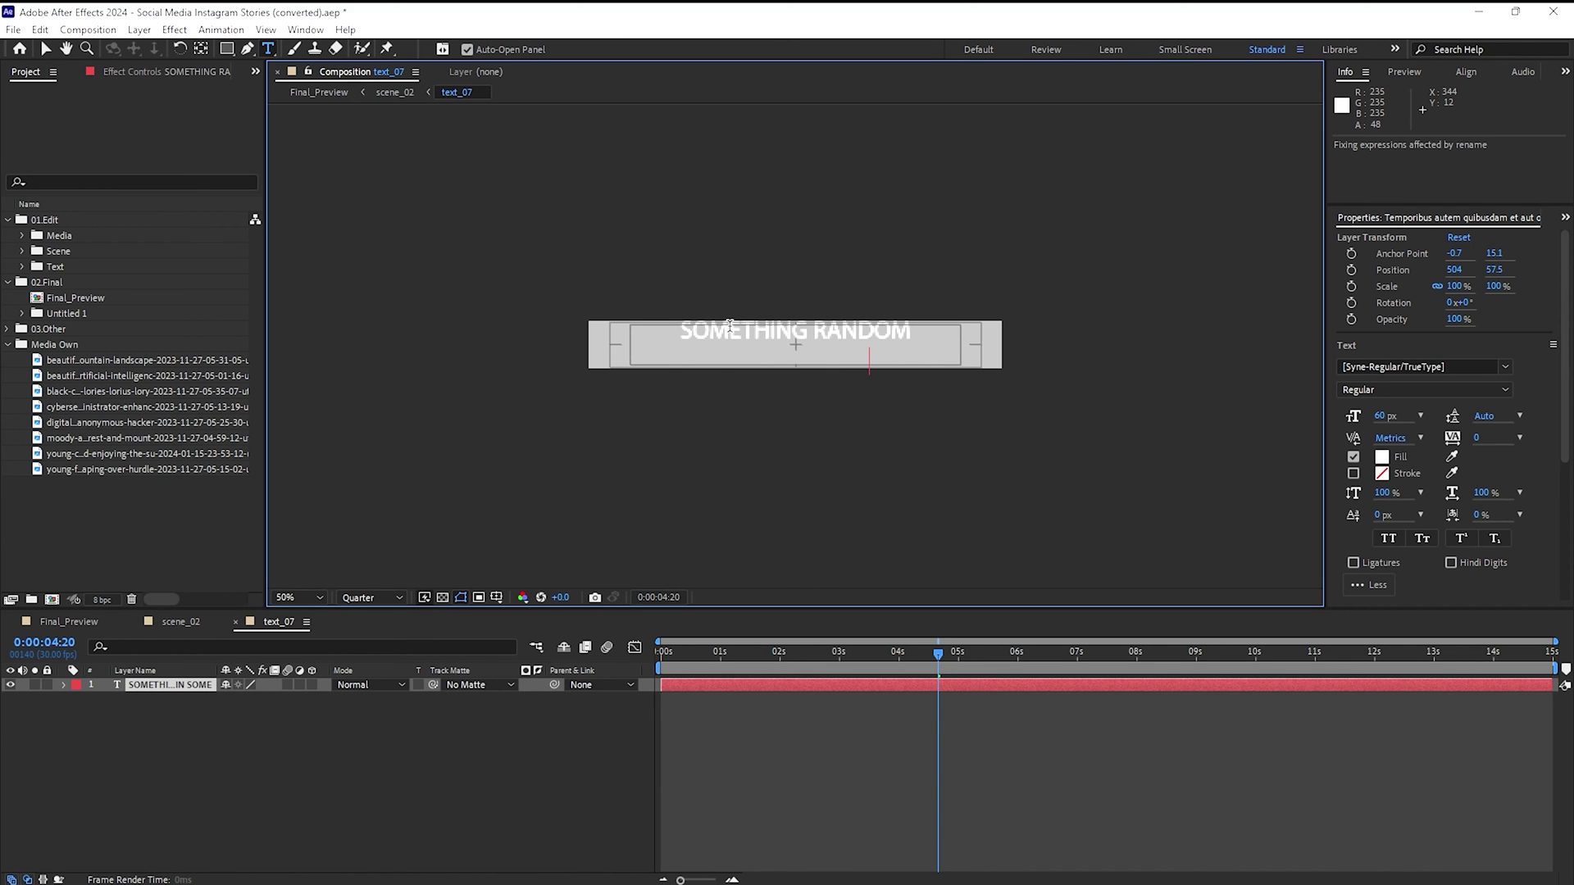
pyautogui.write('THING RANDOM')
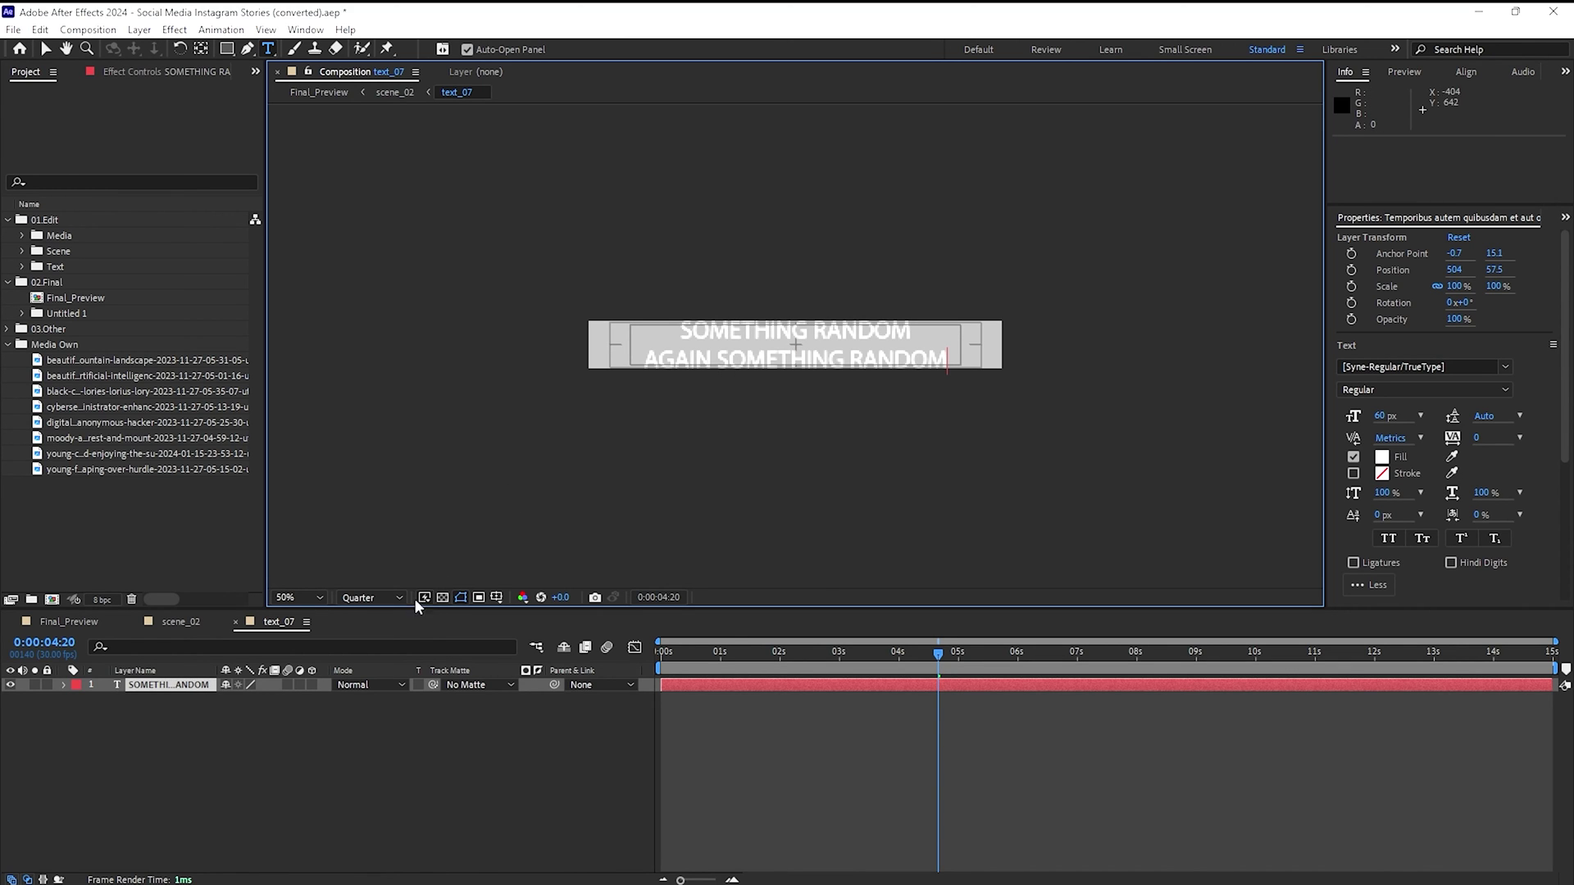
pyautogui.click(236, 622)
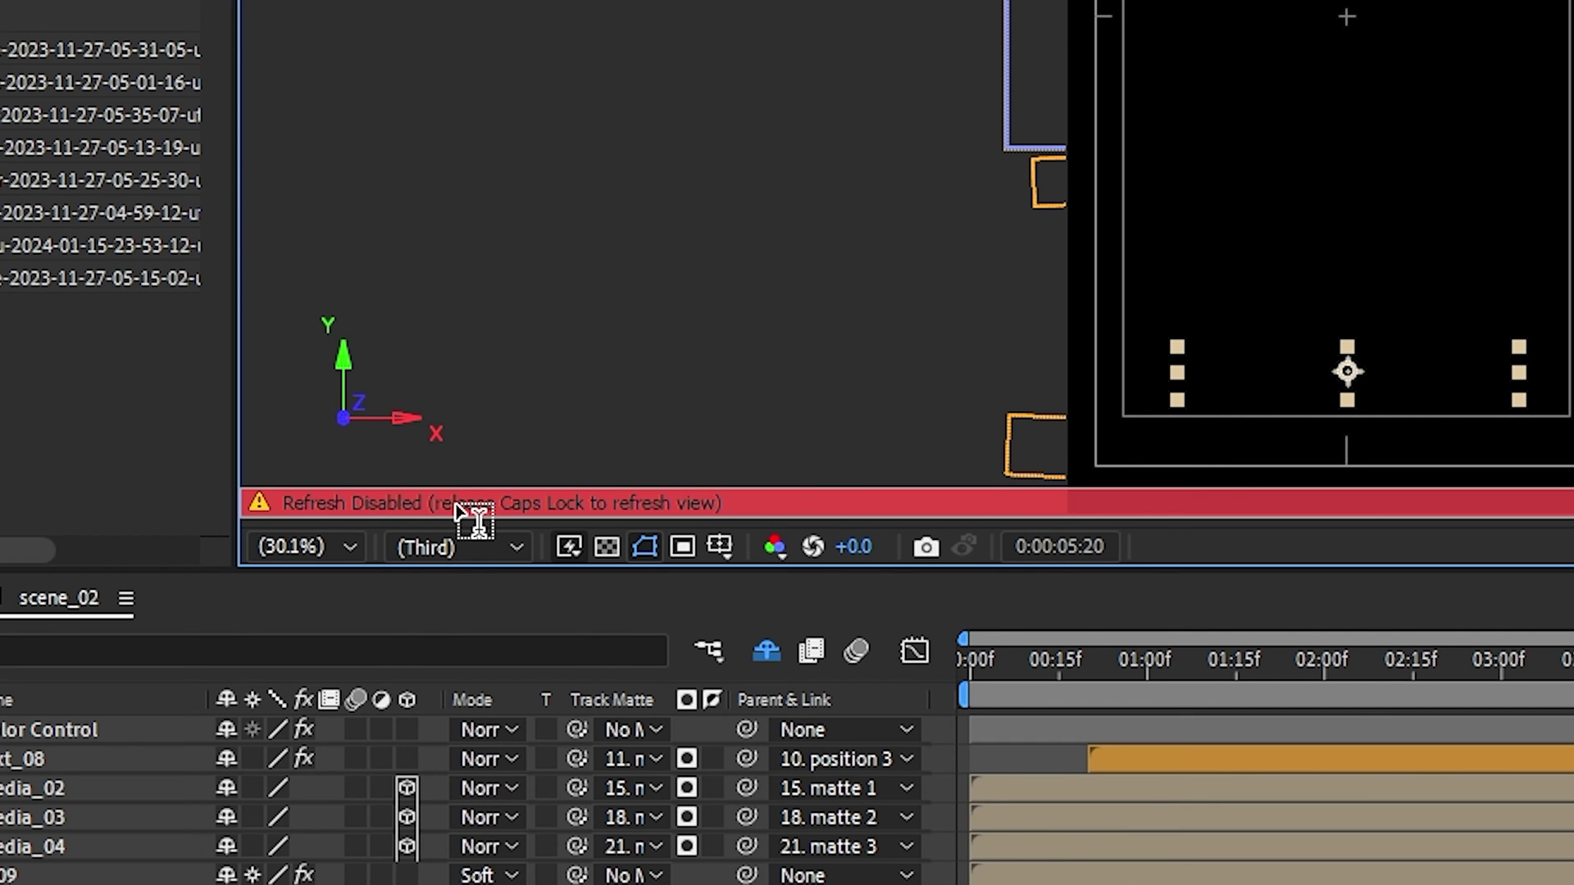
pyautogui.press('capslock')
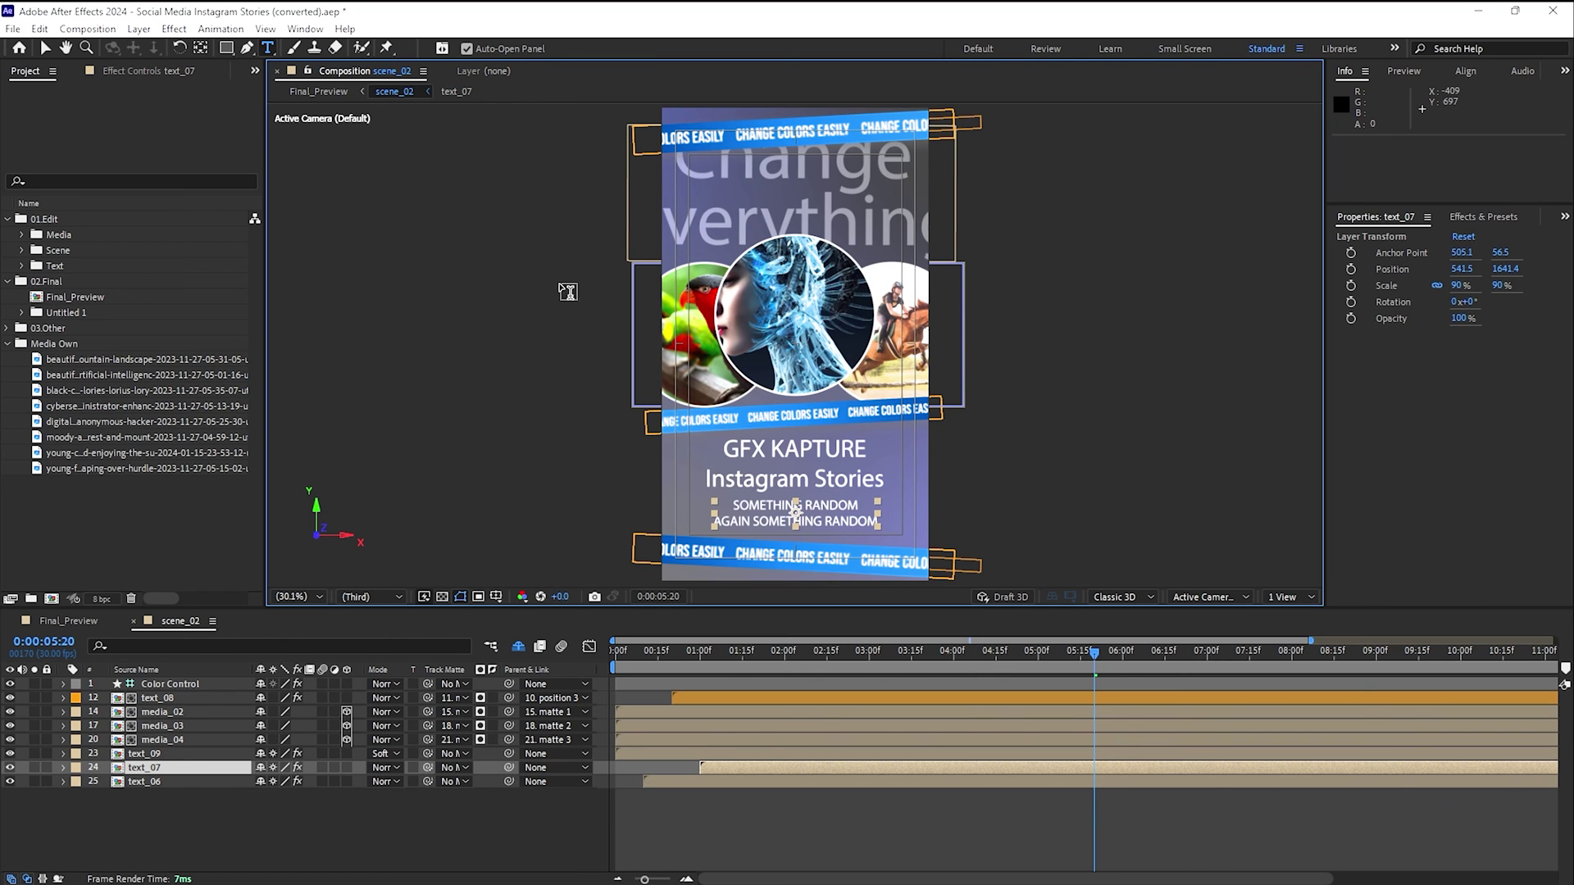
pyautogui.press('v')
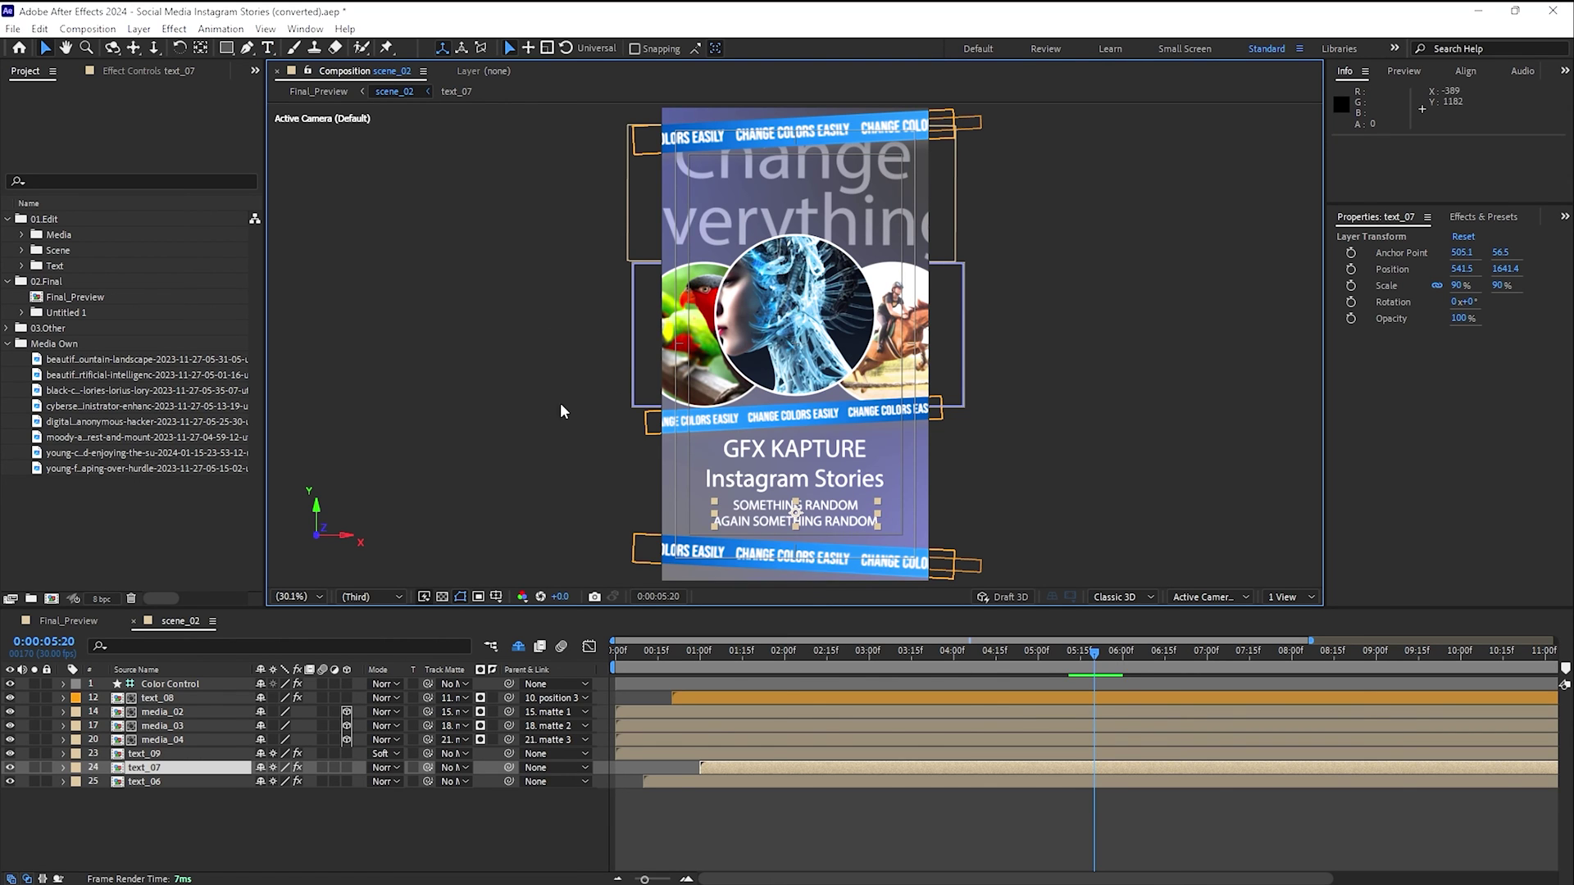
# - Rewrite the text_09 headline as 'Improve' over 'Everything' on two lines
pyautogui.doubleClick(154, 754)
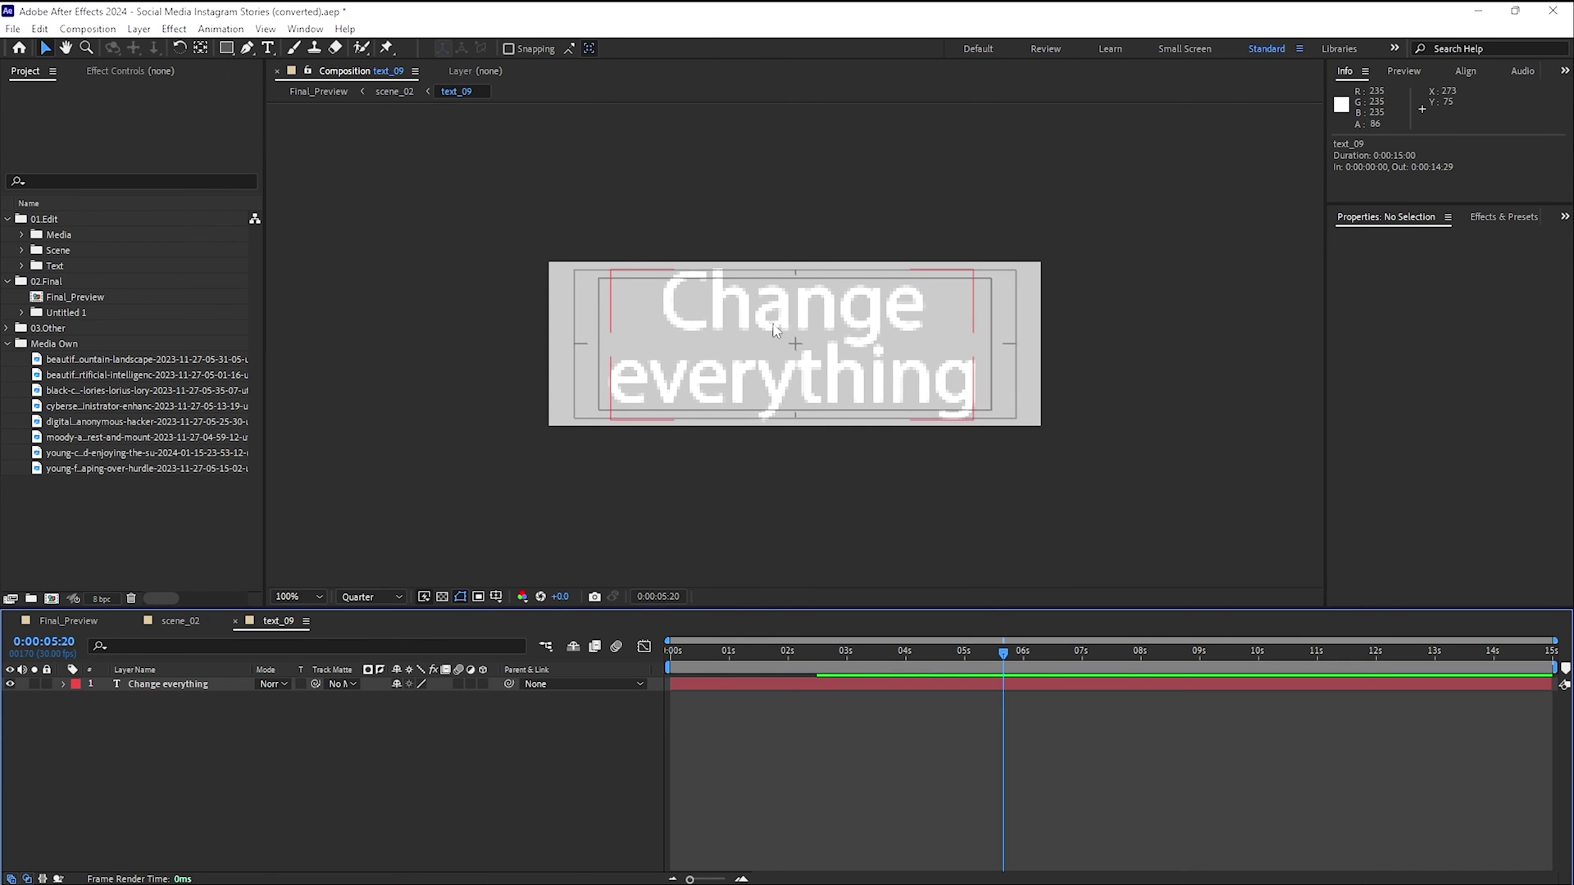
pyautogui.click(738, 311)
pyautogui.doubleClick(737, 312)
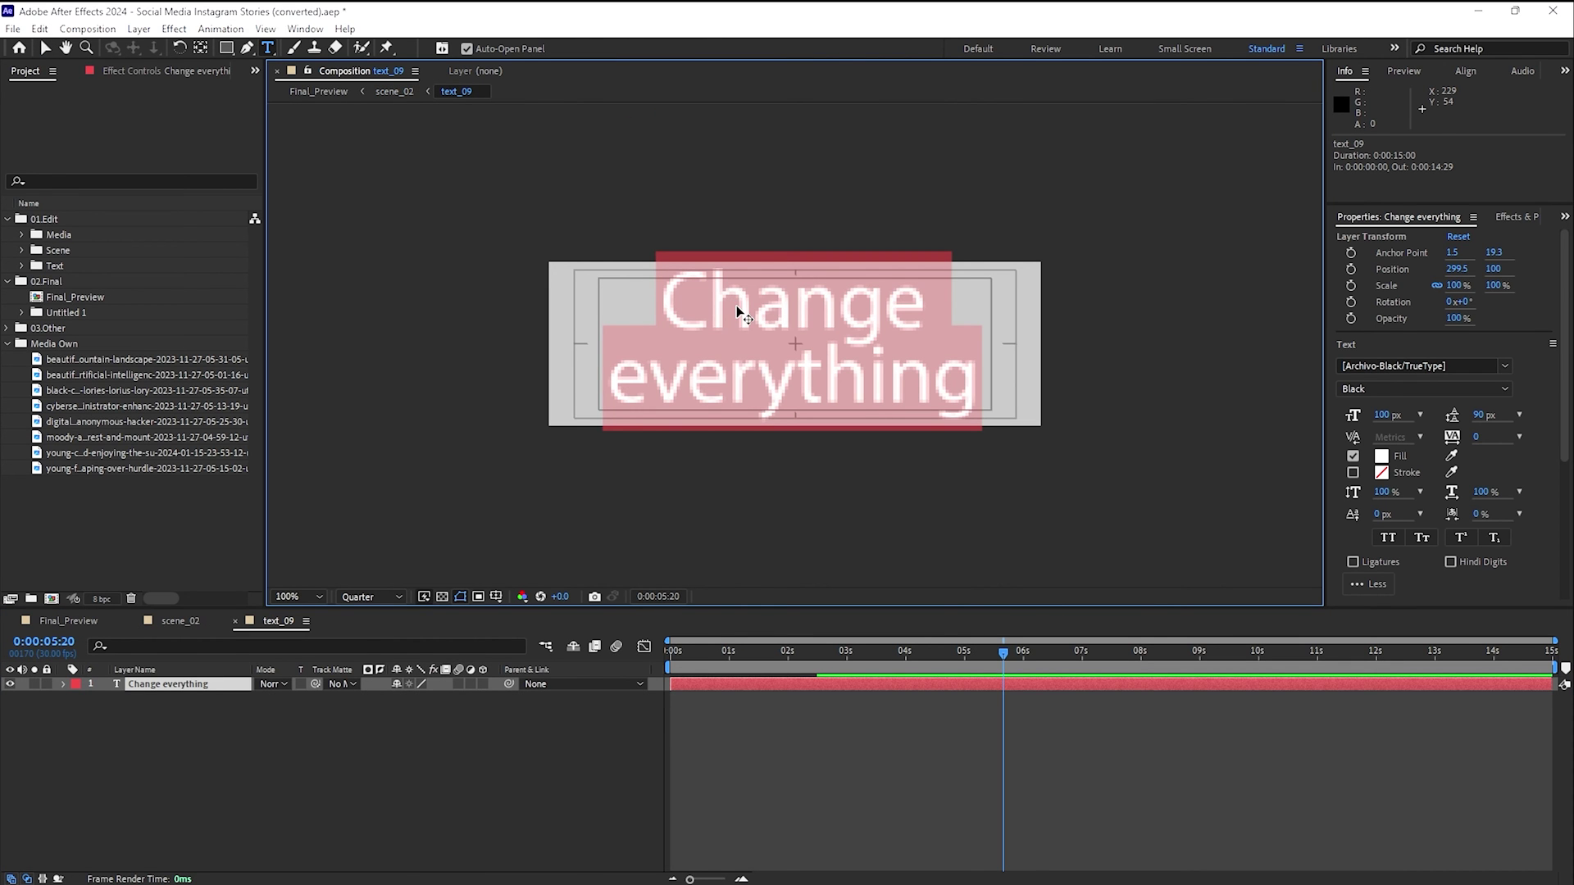
pyautogui.write('Improve')
pyautogui.press('Return')
pyautogui.write('En')
pyautogui.write('erything')
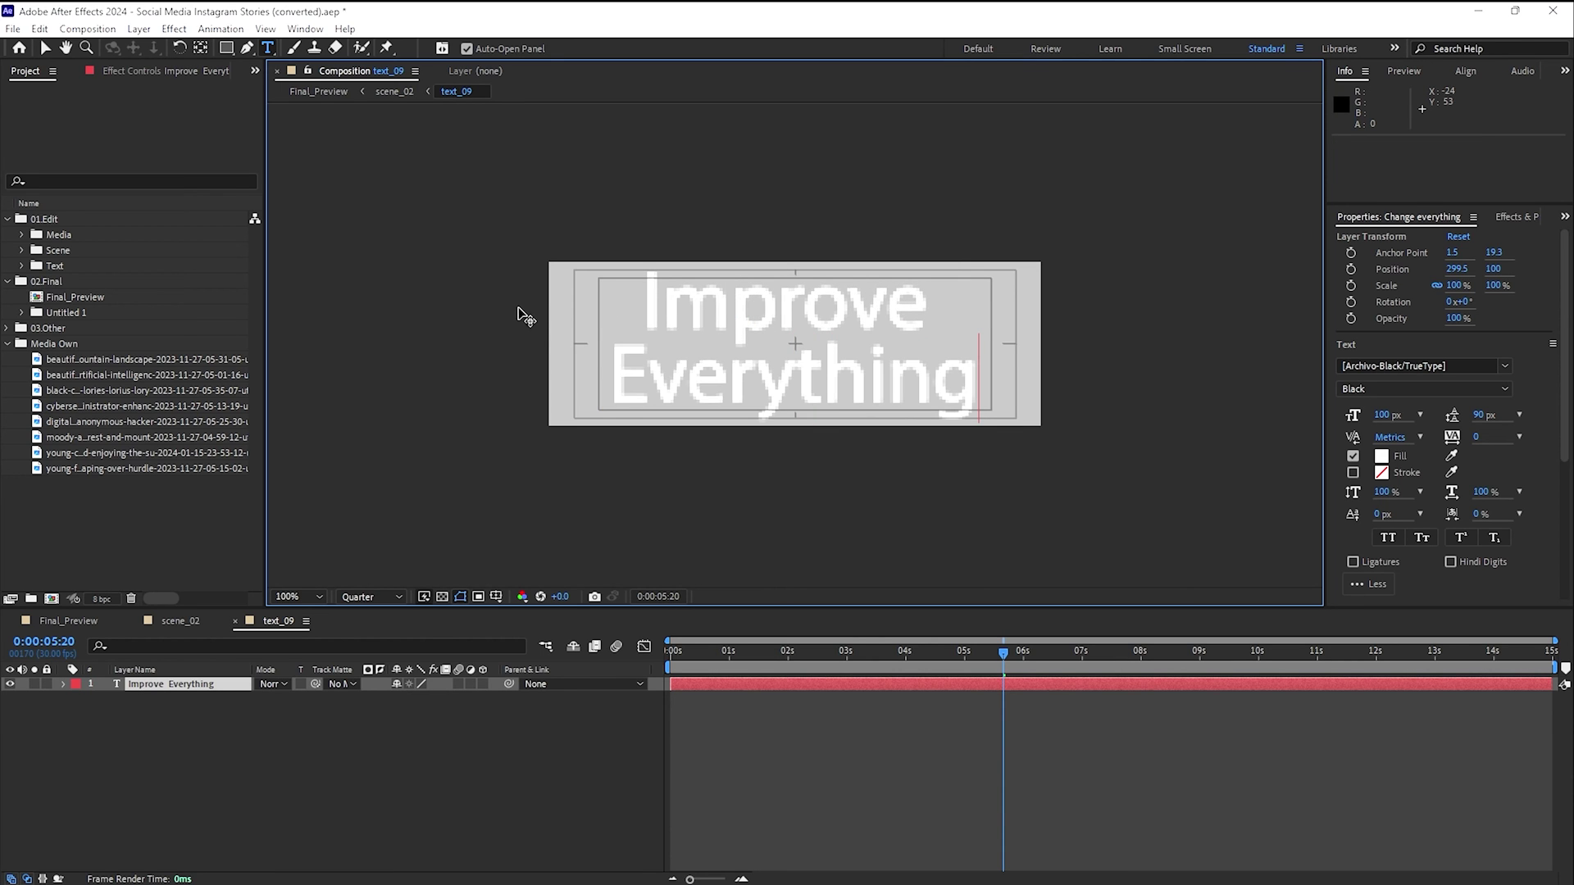
pyautogui.click(235, 623)
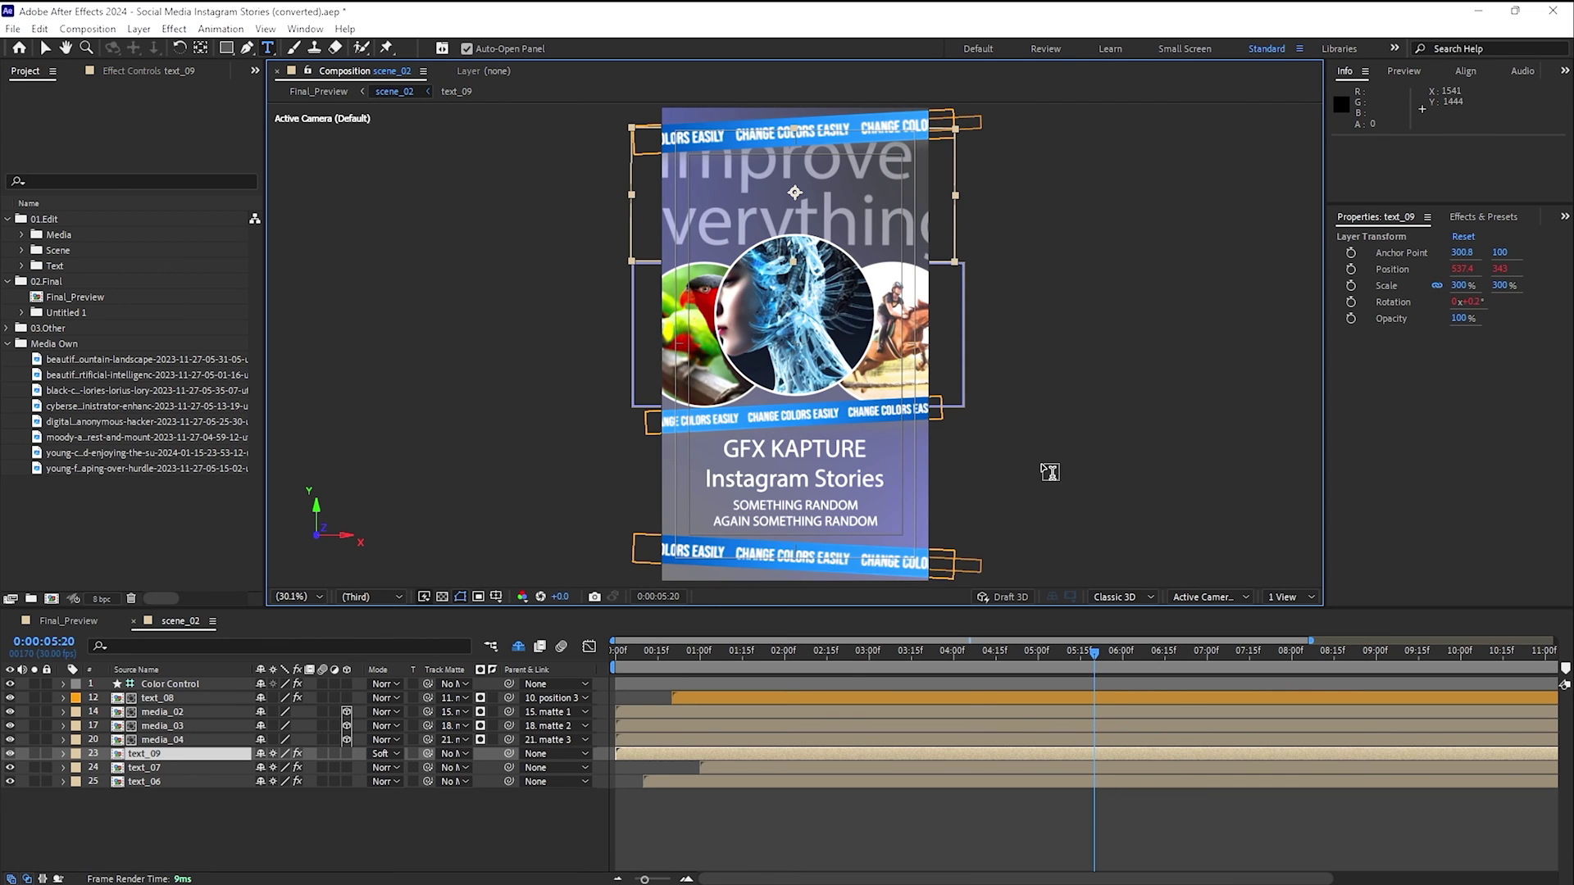
# - Change the text_08 banner text to 'CHANGE STARTS TODAY'
pyautogui.press('v')
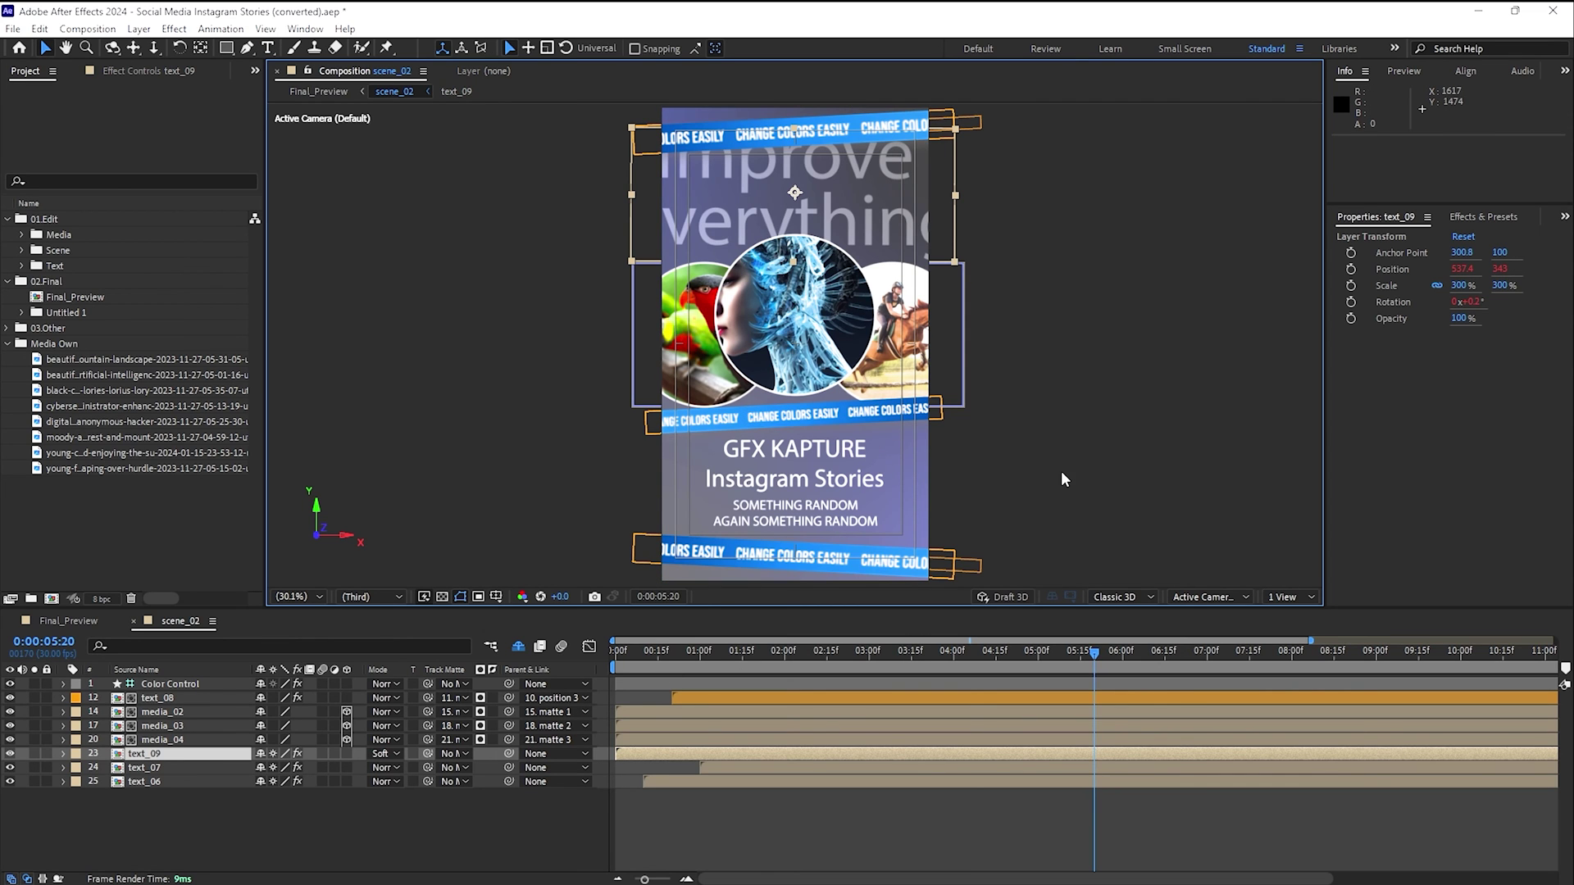
pyautogui.doubleClick(795, 359)
pyautogui.doubleClick(826, 327)
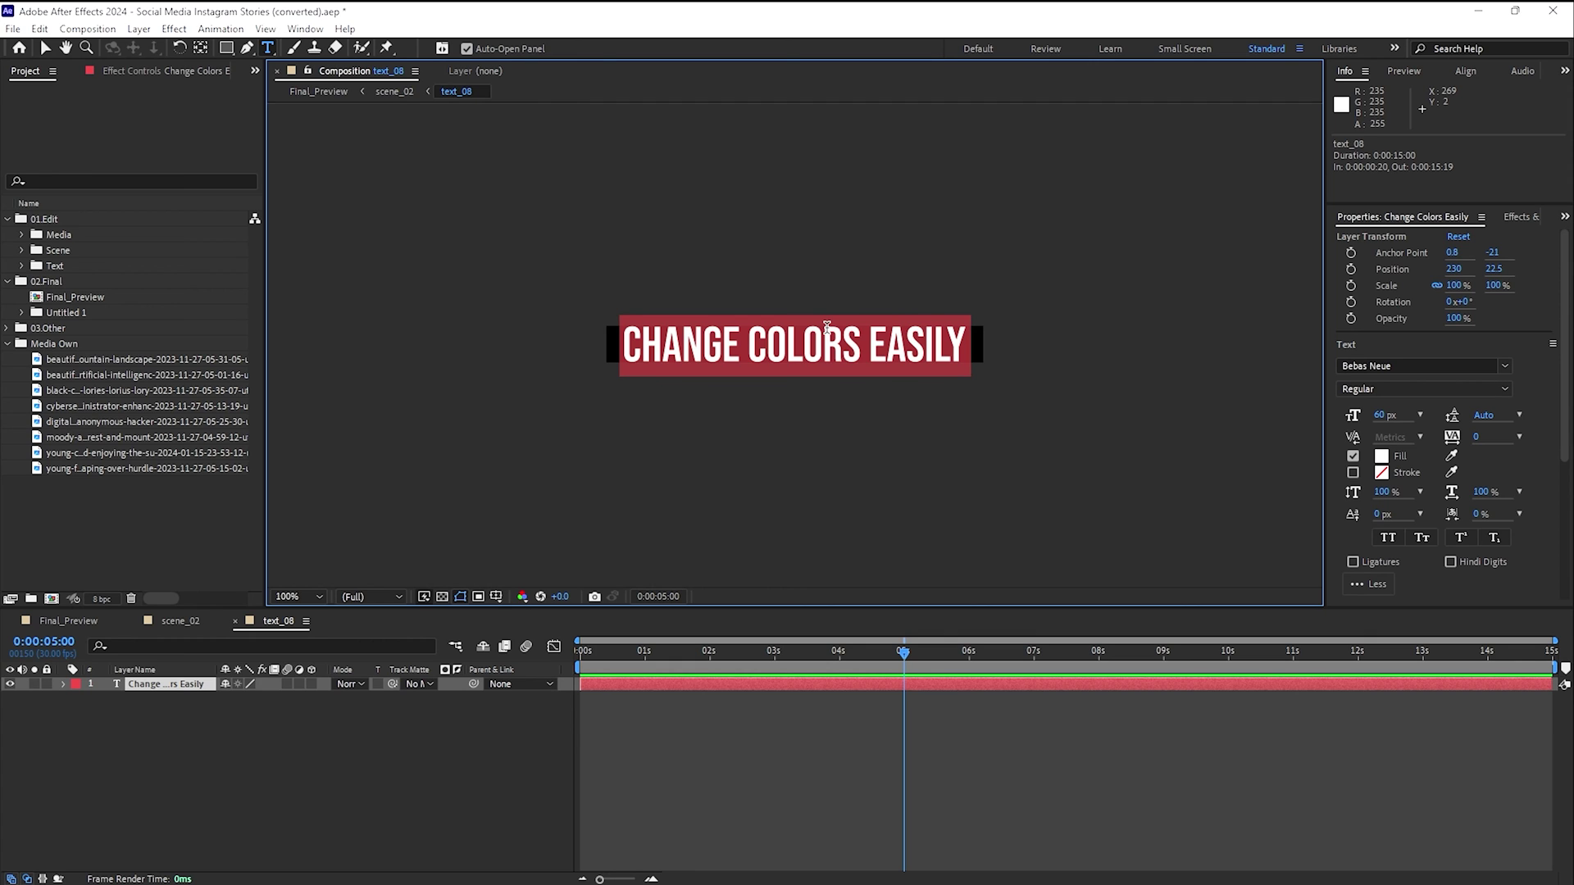
pyautogui.write('CHANGE')
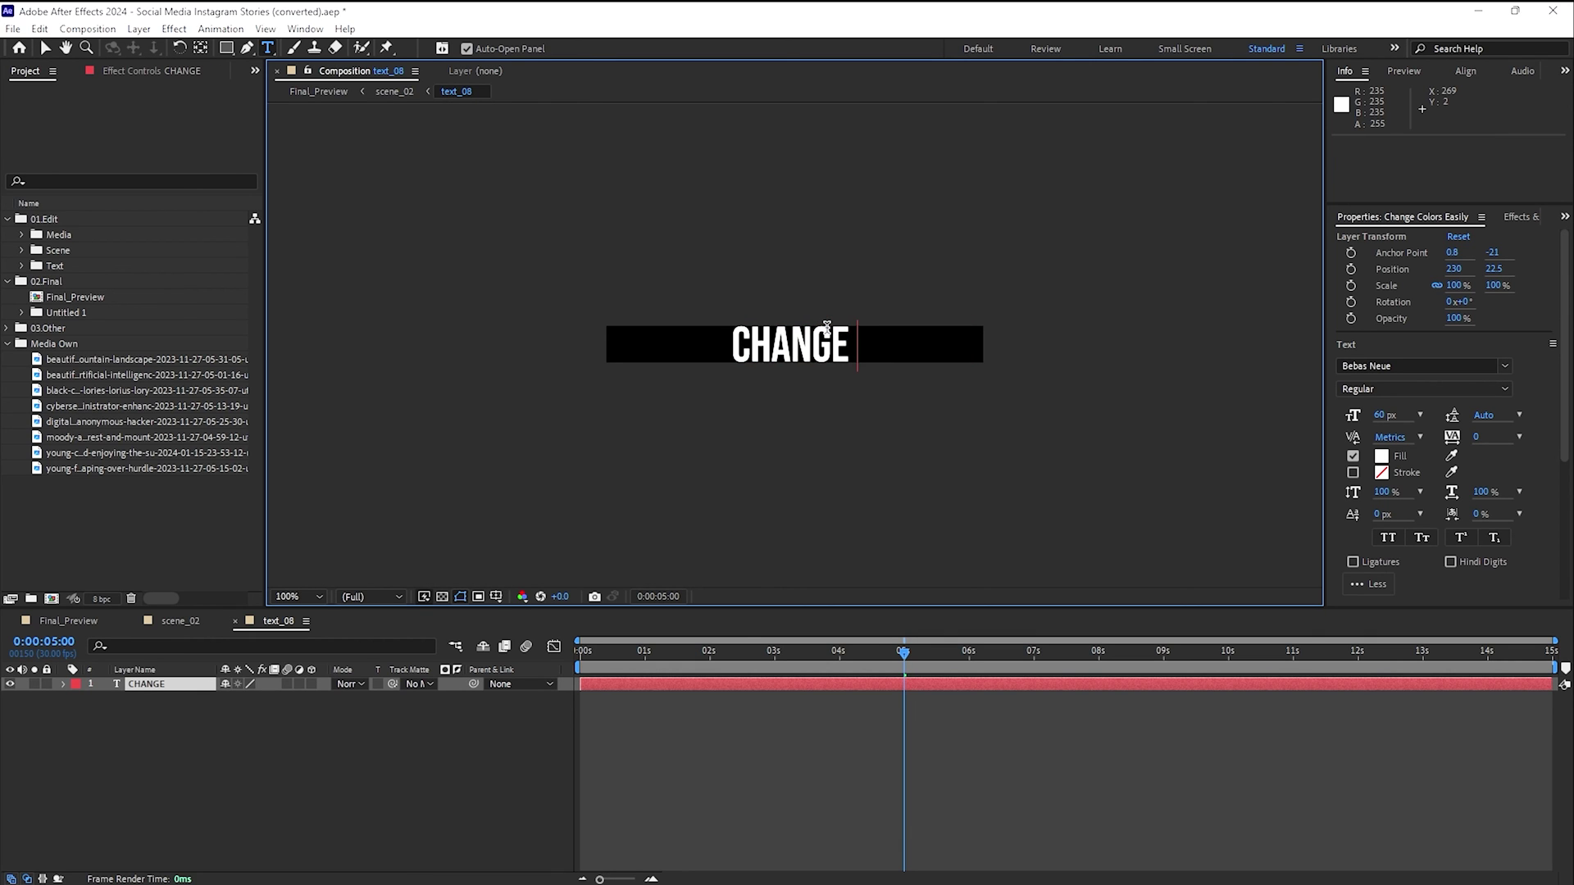
pyautogui.write(' STARTS TODAY')
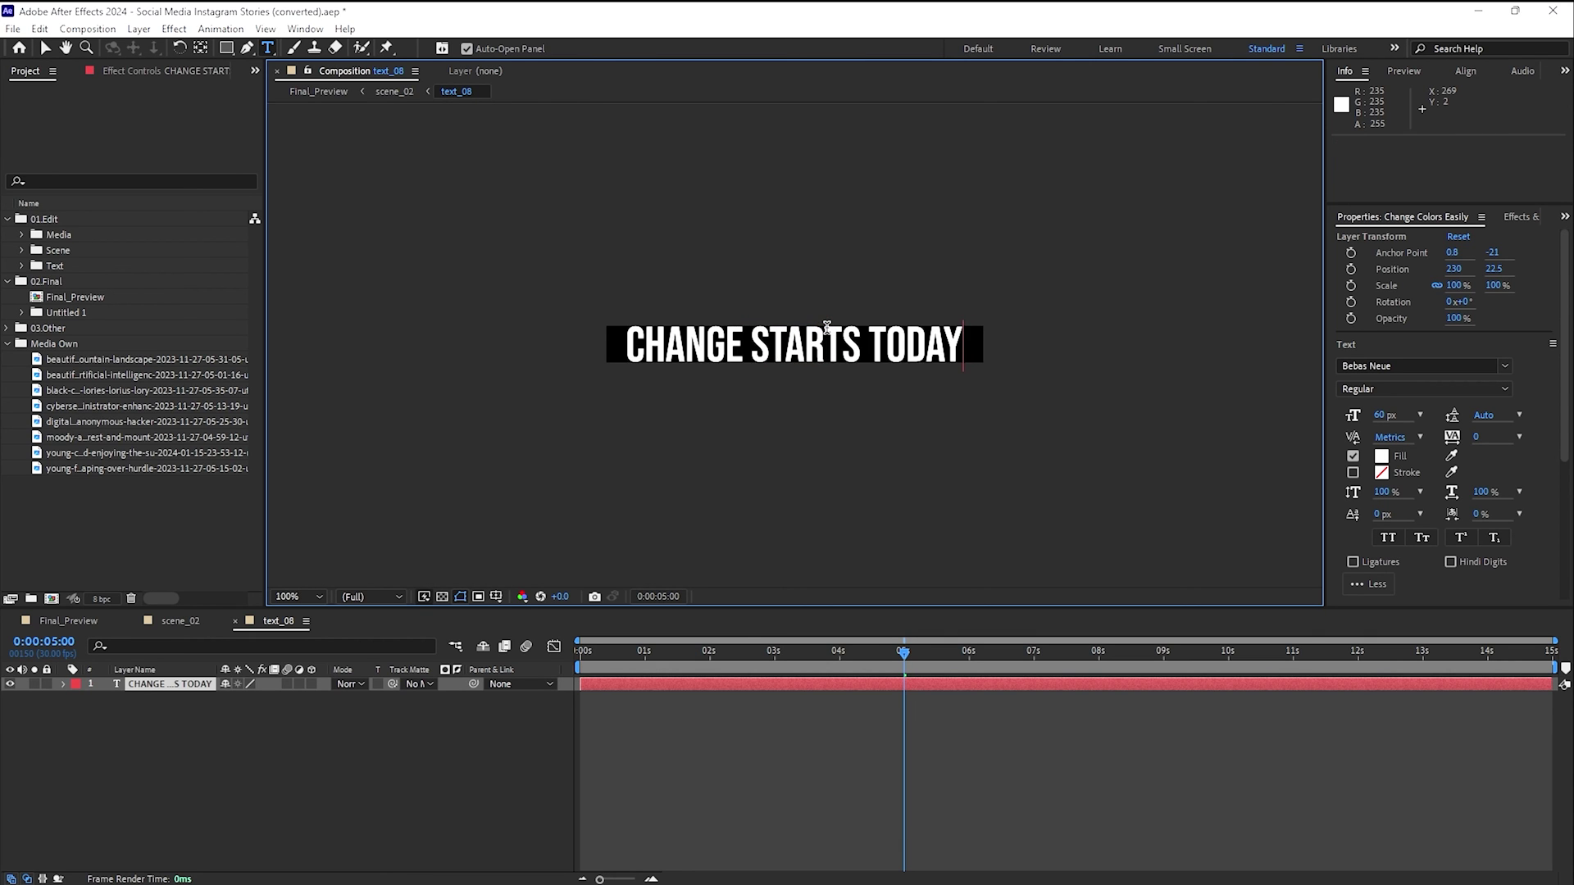
pyautogui.click(237, 621)
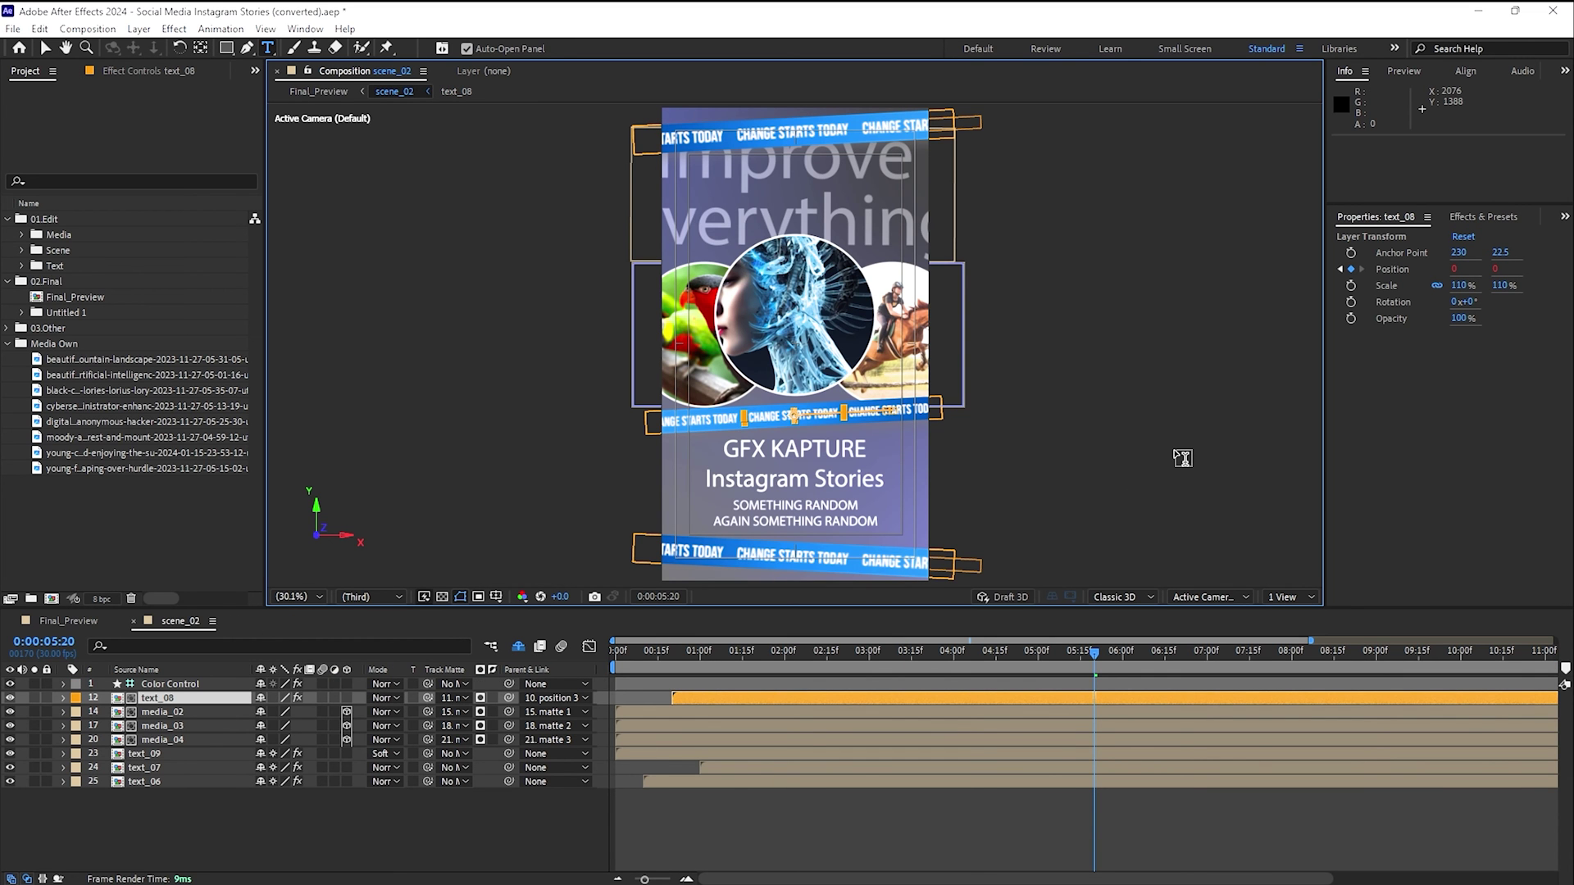
pyautogui.press('v')
pyautogui.click(1181, 450)
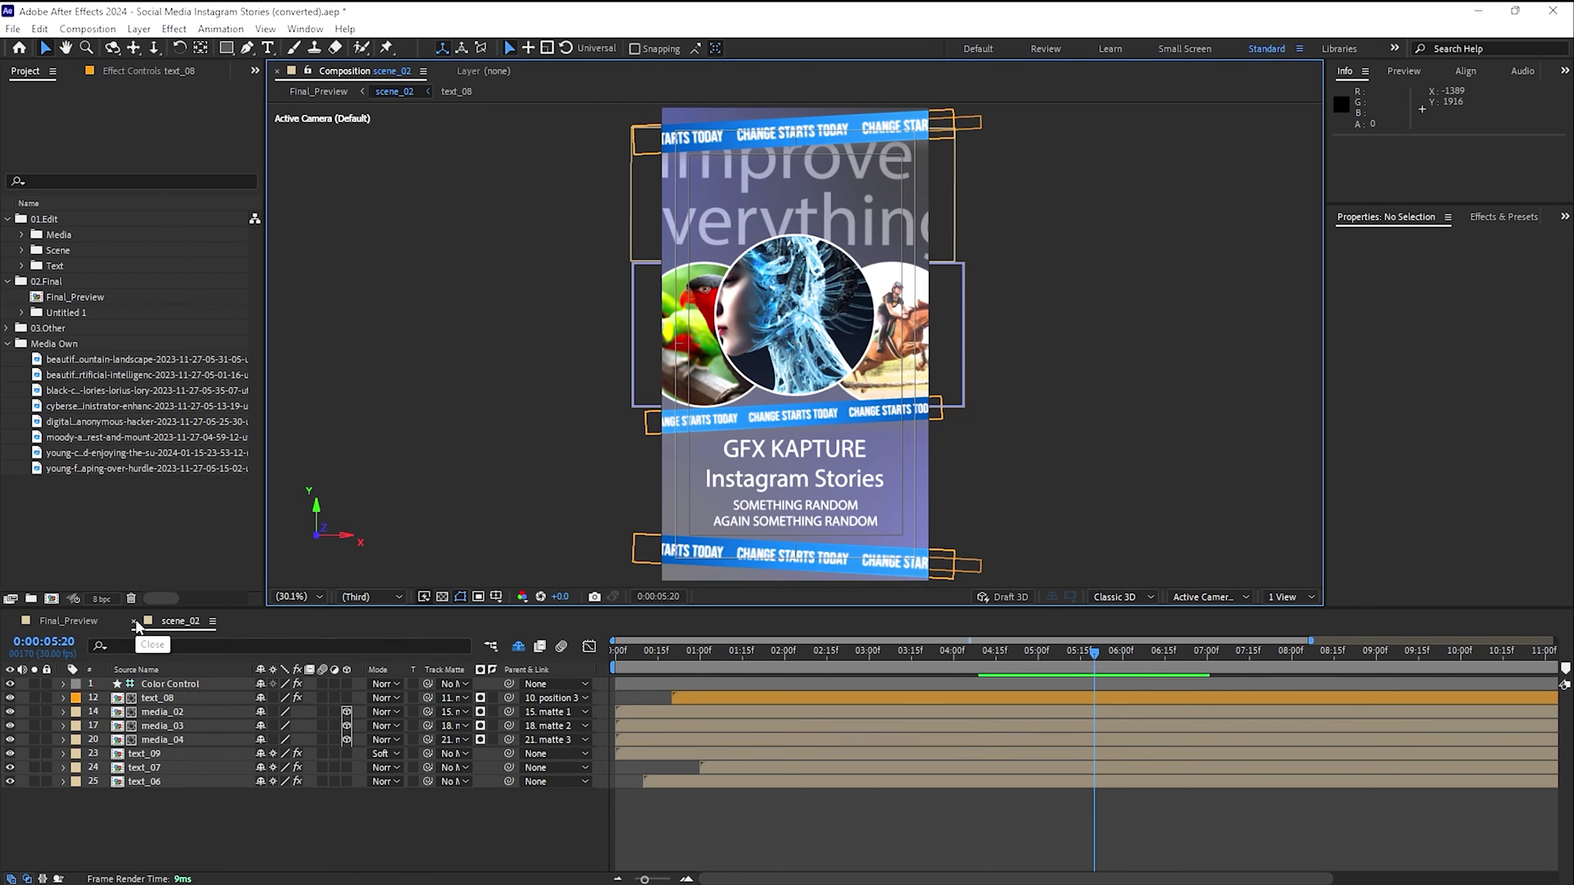
# - Return from scene_02 to Final_Preview and rewind the playhead toward the start
pyautogui.click(136, 622)
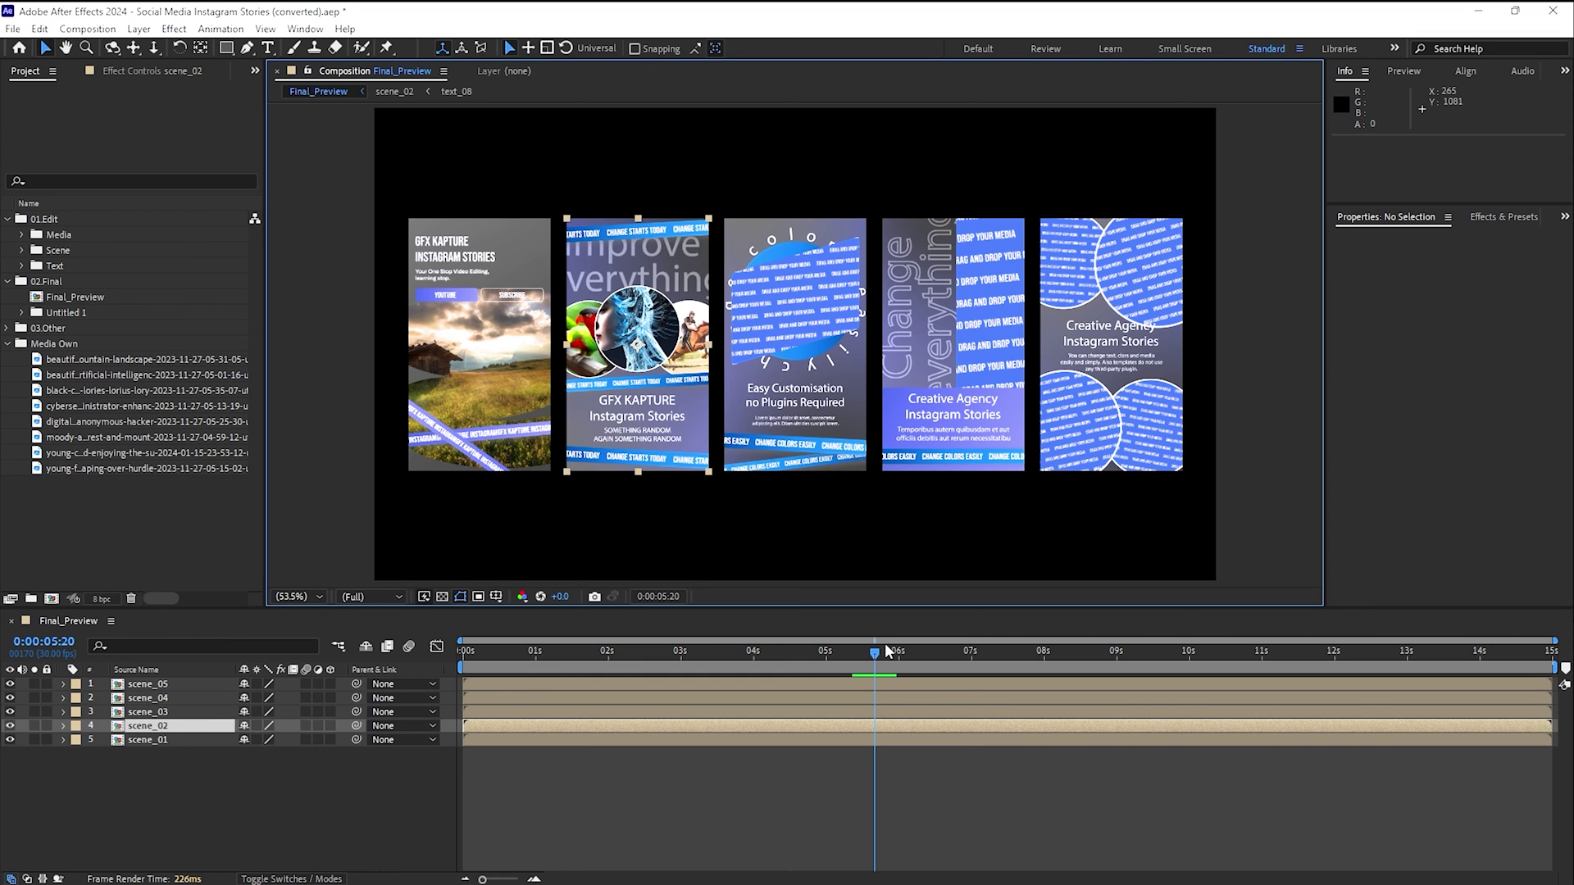
pyautogui.moveTo(887, 652); pyautogui.dragTo(469, 666)
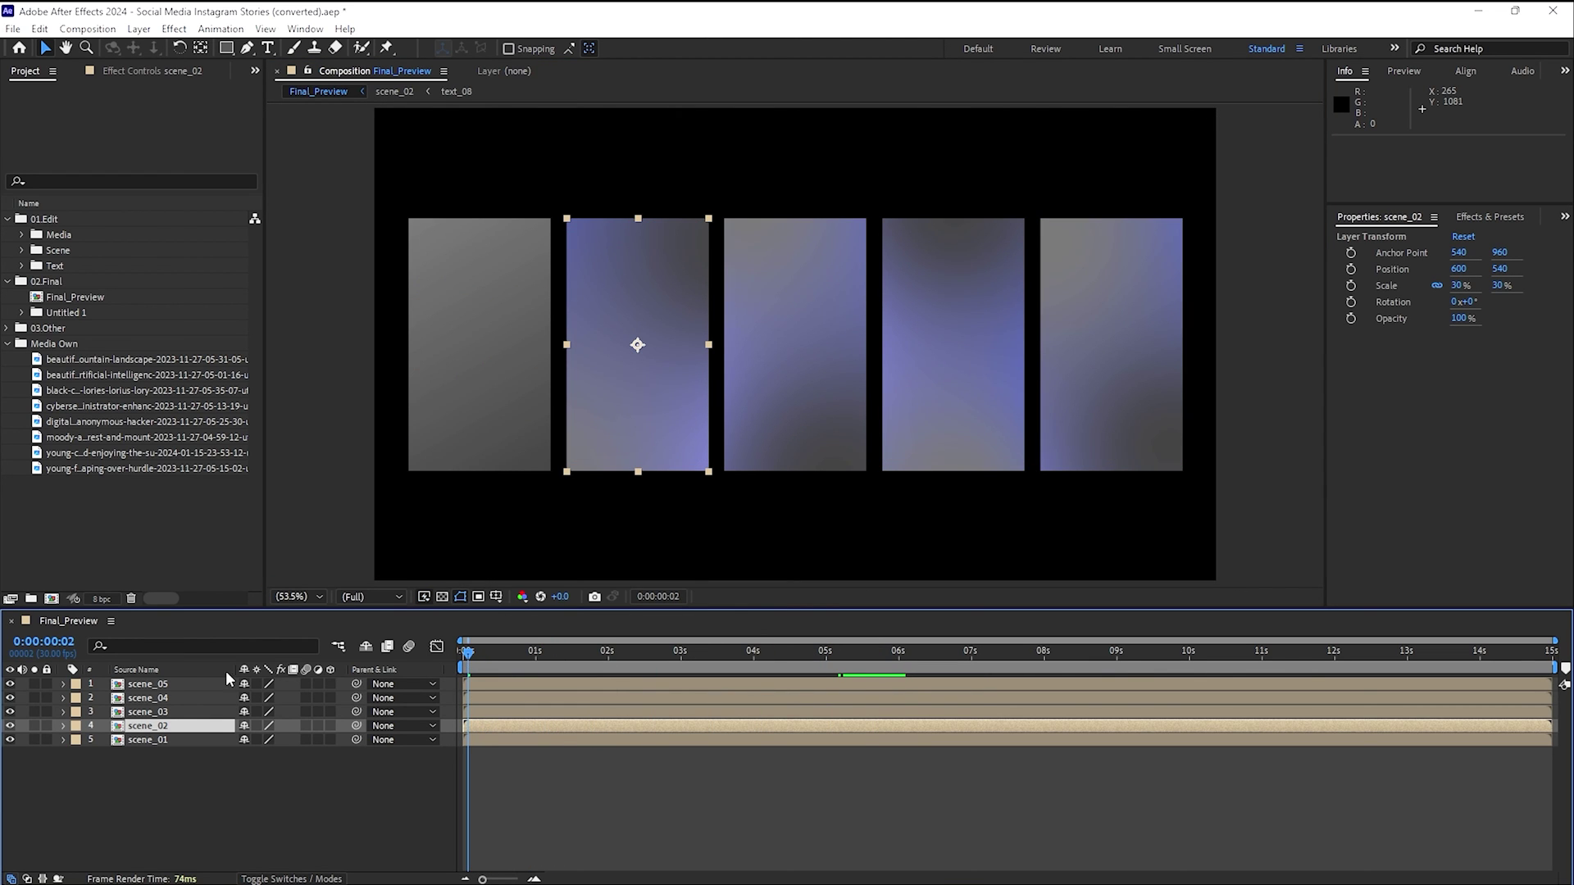
# - In scene_03's media_05, place the couple-and-skyline photo at 38% scale
pyautogui.doubleClick(160, 712)
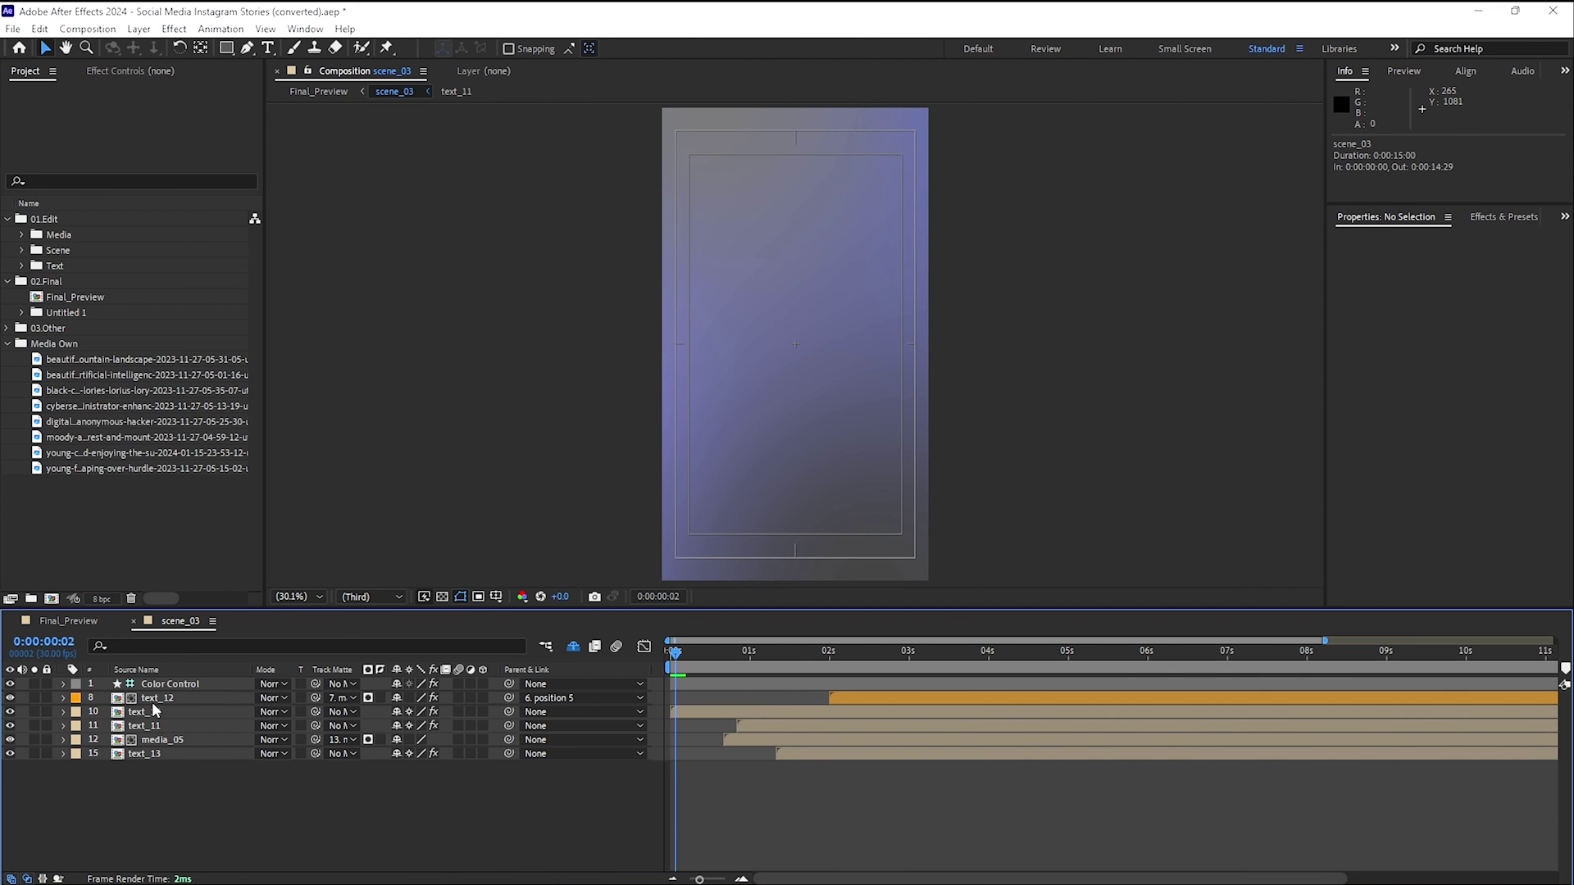
pyautogui.doubleClick(161, 740)
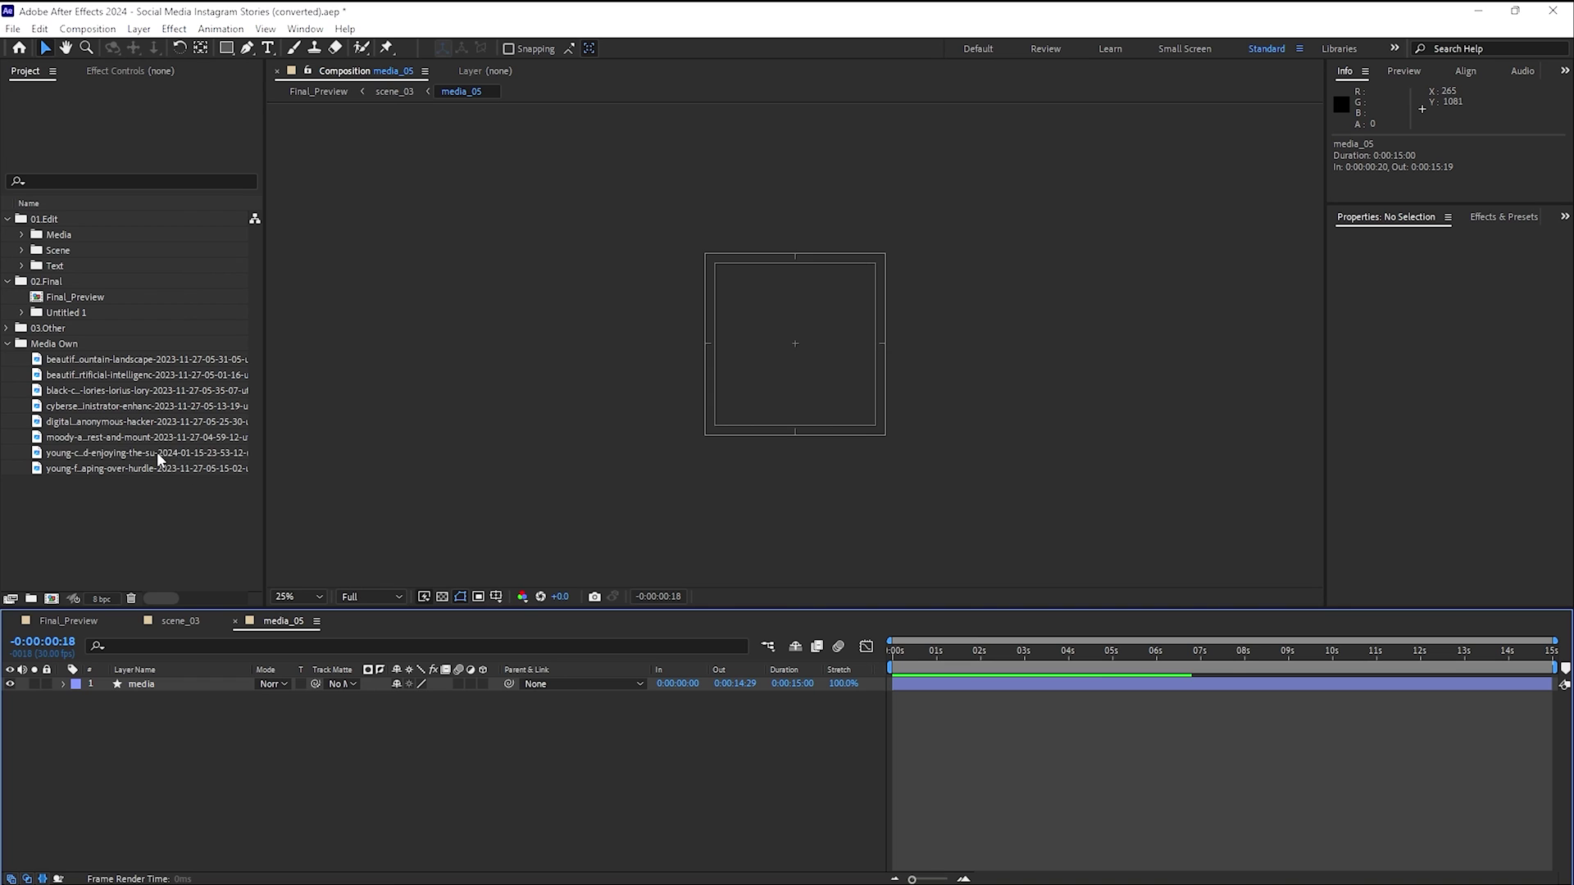
pyautogui.click(146, 453)
pyautogui.moveTo(146, 452); pyautogui.dragTo(160, 687)
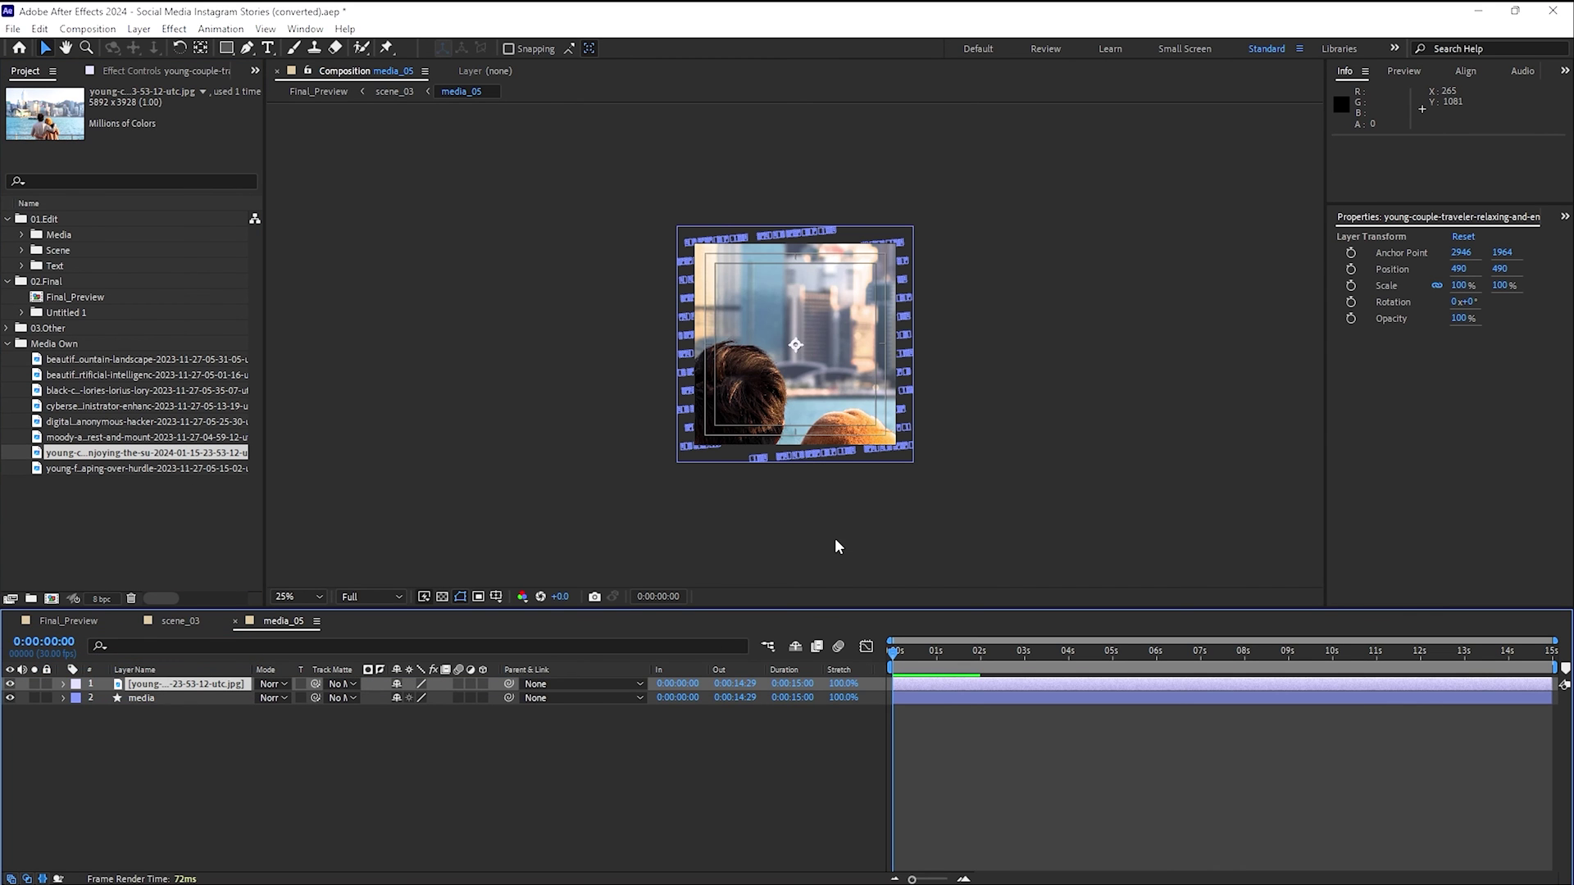
pyautogui.press('s')
pyautogui.moveTo(444, 698); pyautogui.dragTo(402, 705)
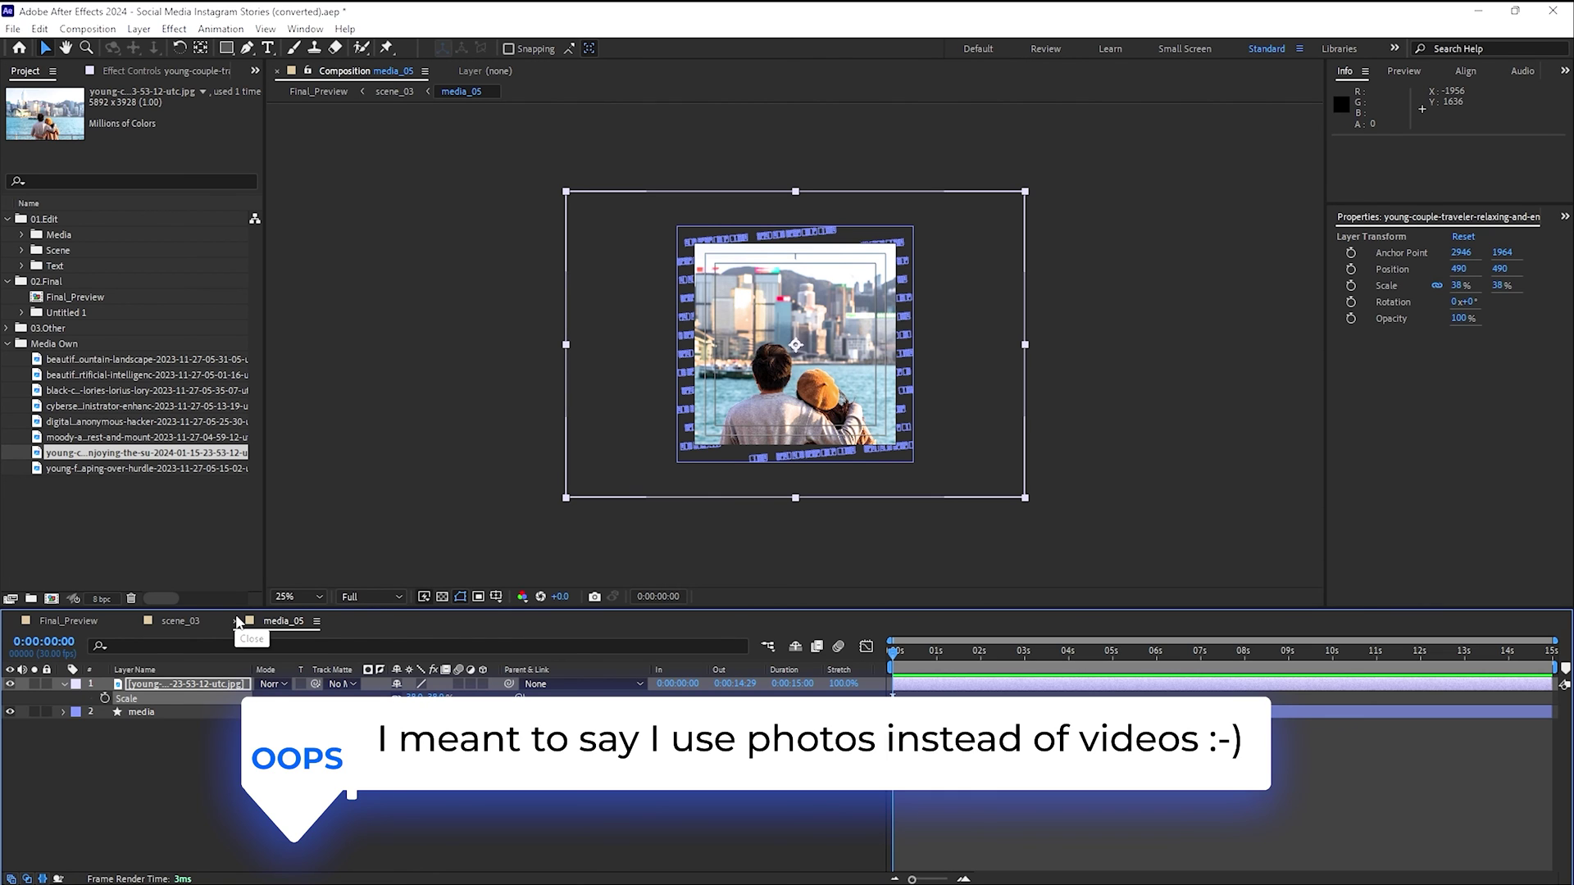
pyautogui.click(235, 622)
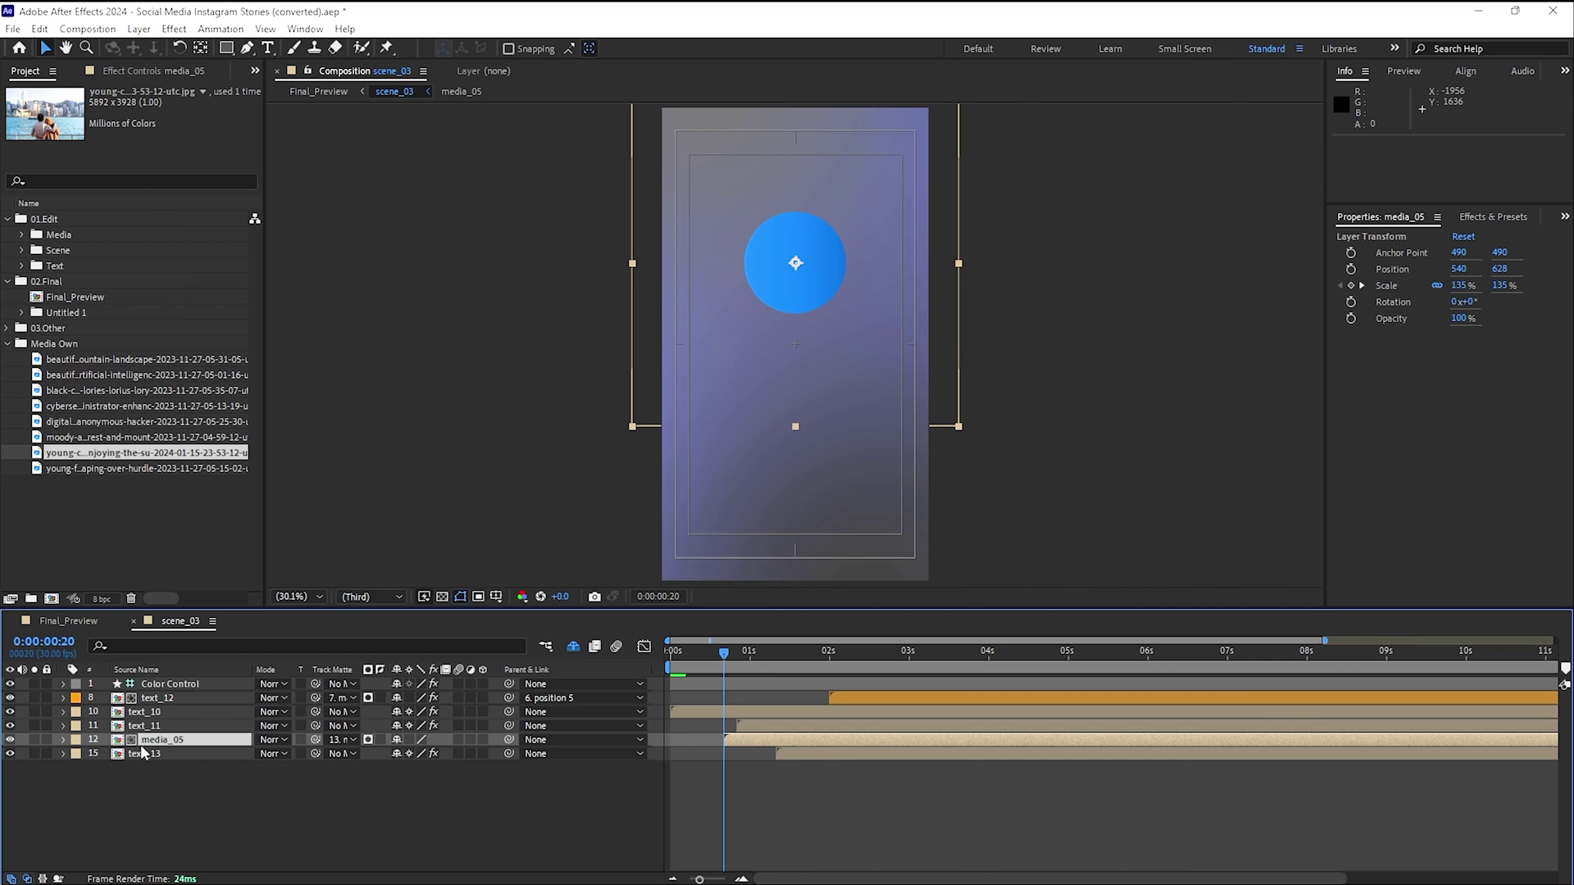
# - In text_10 near 6:07, paste 'EASY MODIFICATIONS / GFX KAPTURE' over the headline
pyautogui.doubleClick(146, 713)
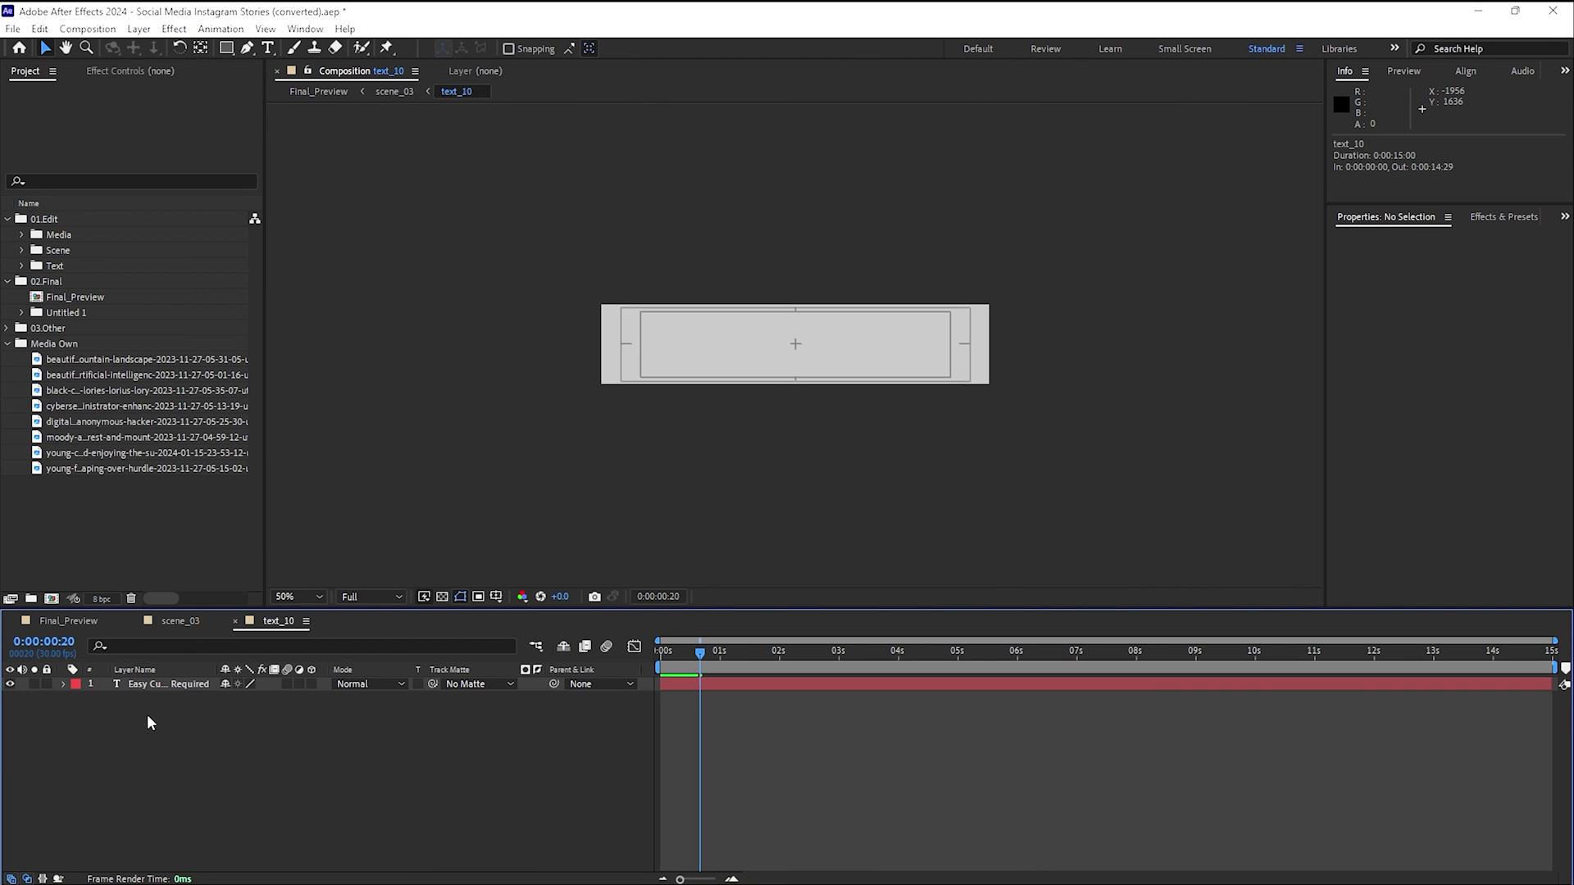
pyautogui.moveTo(706, 651); pyautogui.dragTo(1031, 652)
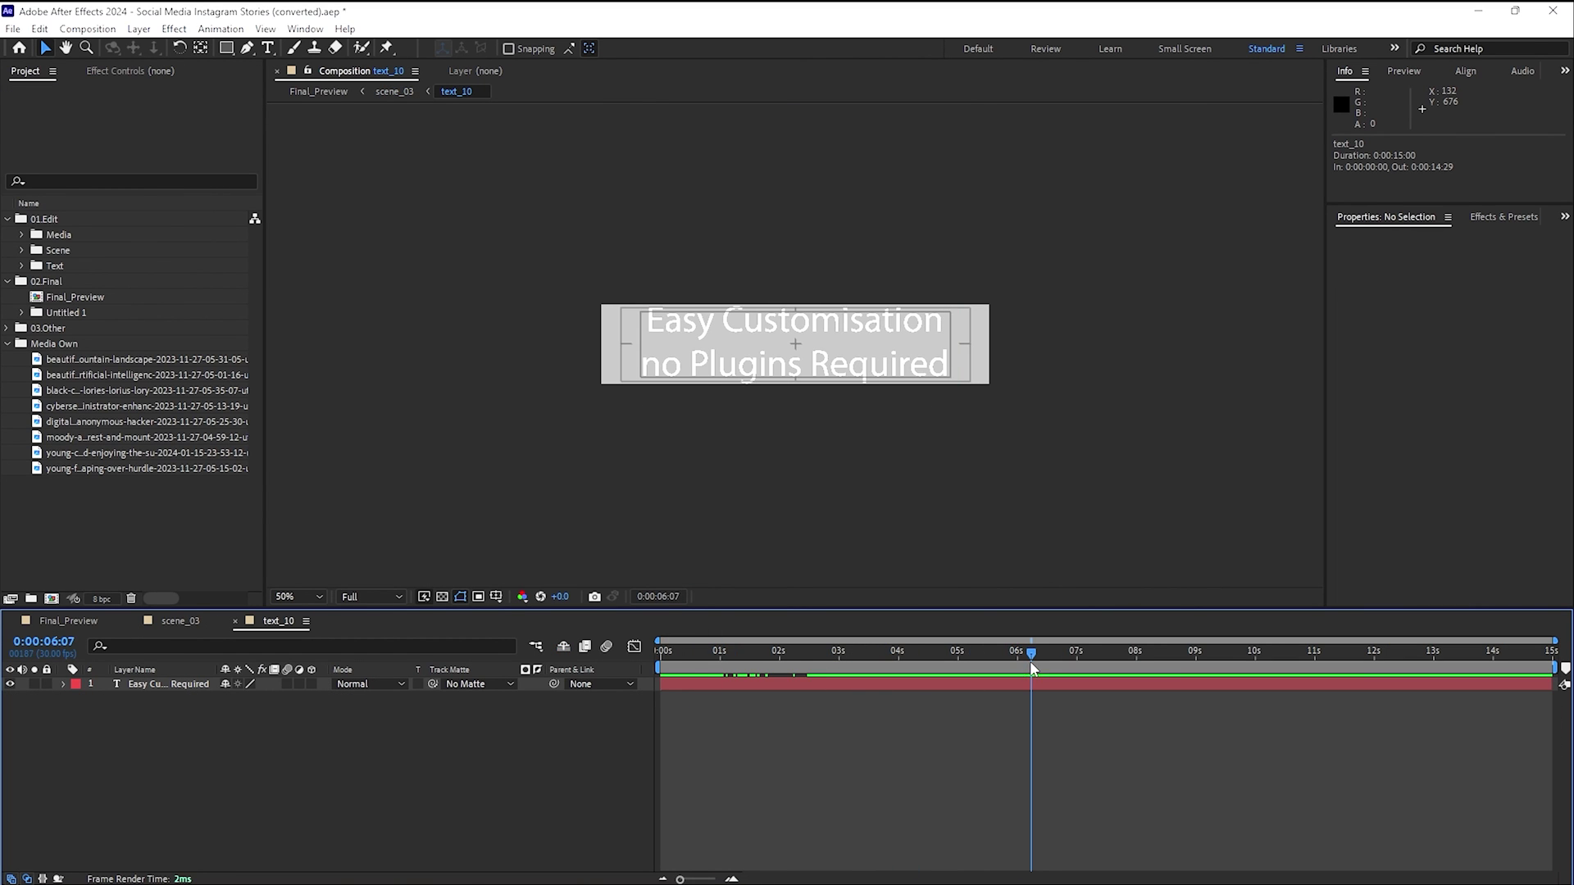
pyautogui.doubleClick(847, 337)
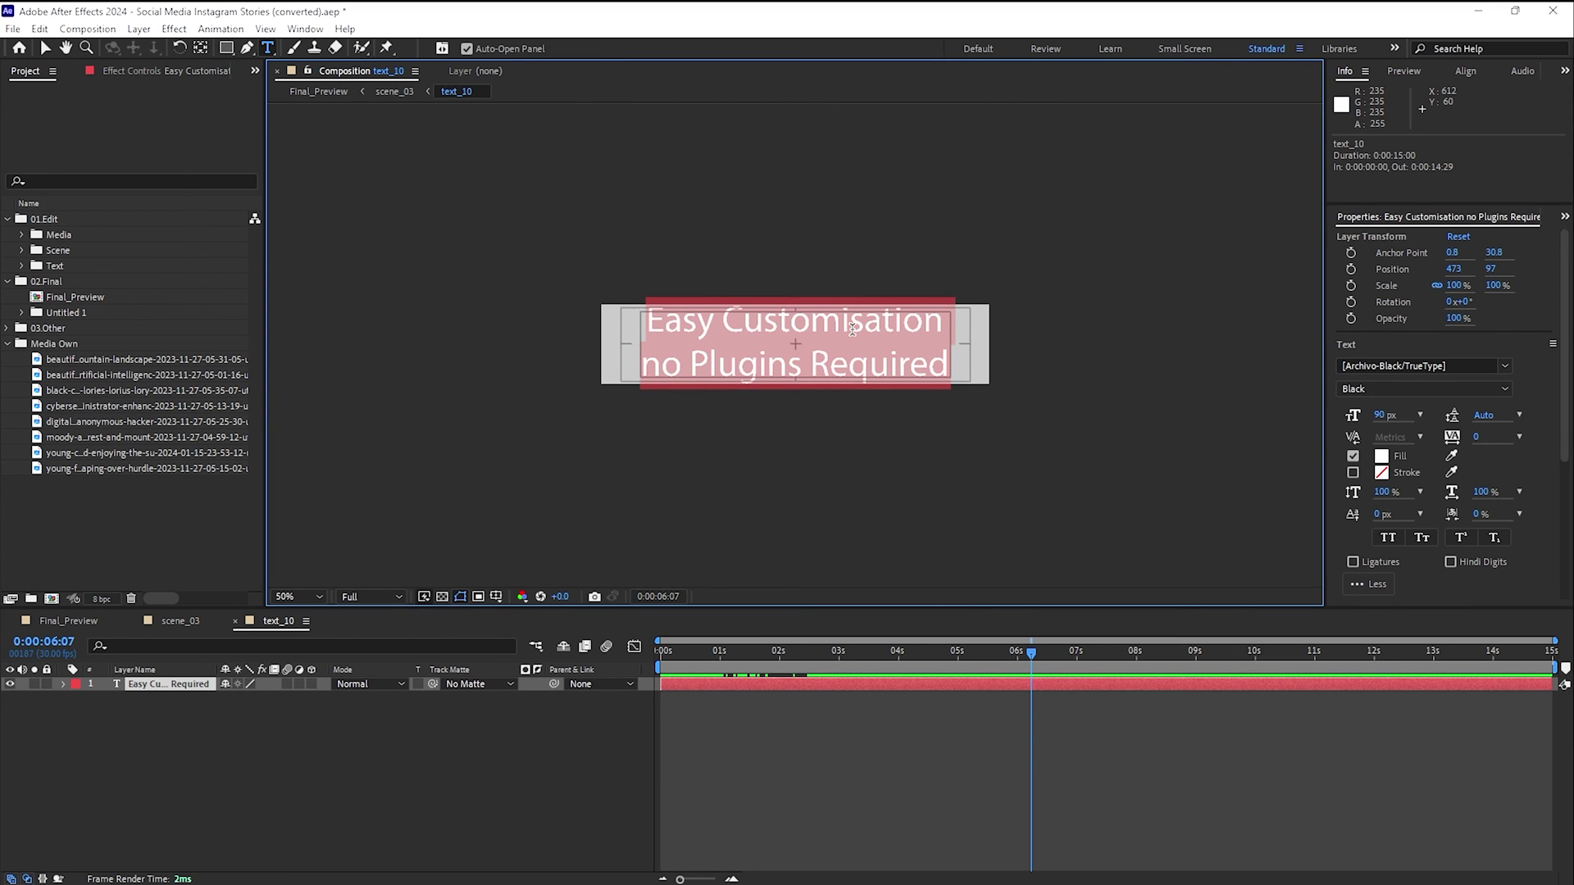
pyautogui.write('EASY MODIFICATIONS GFX KAPTURE')
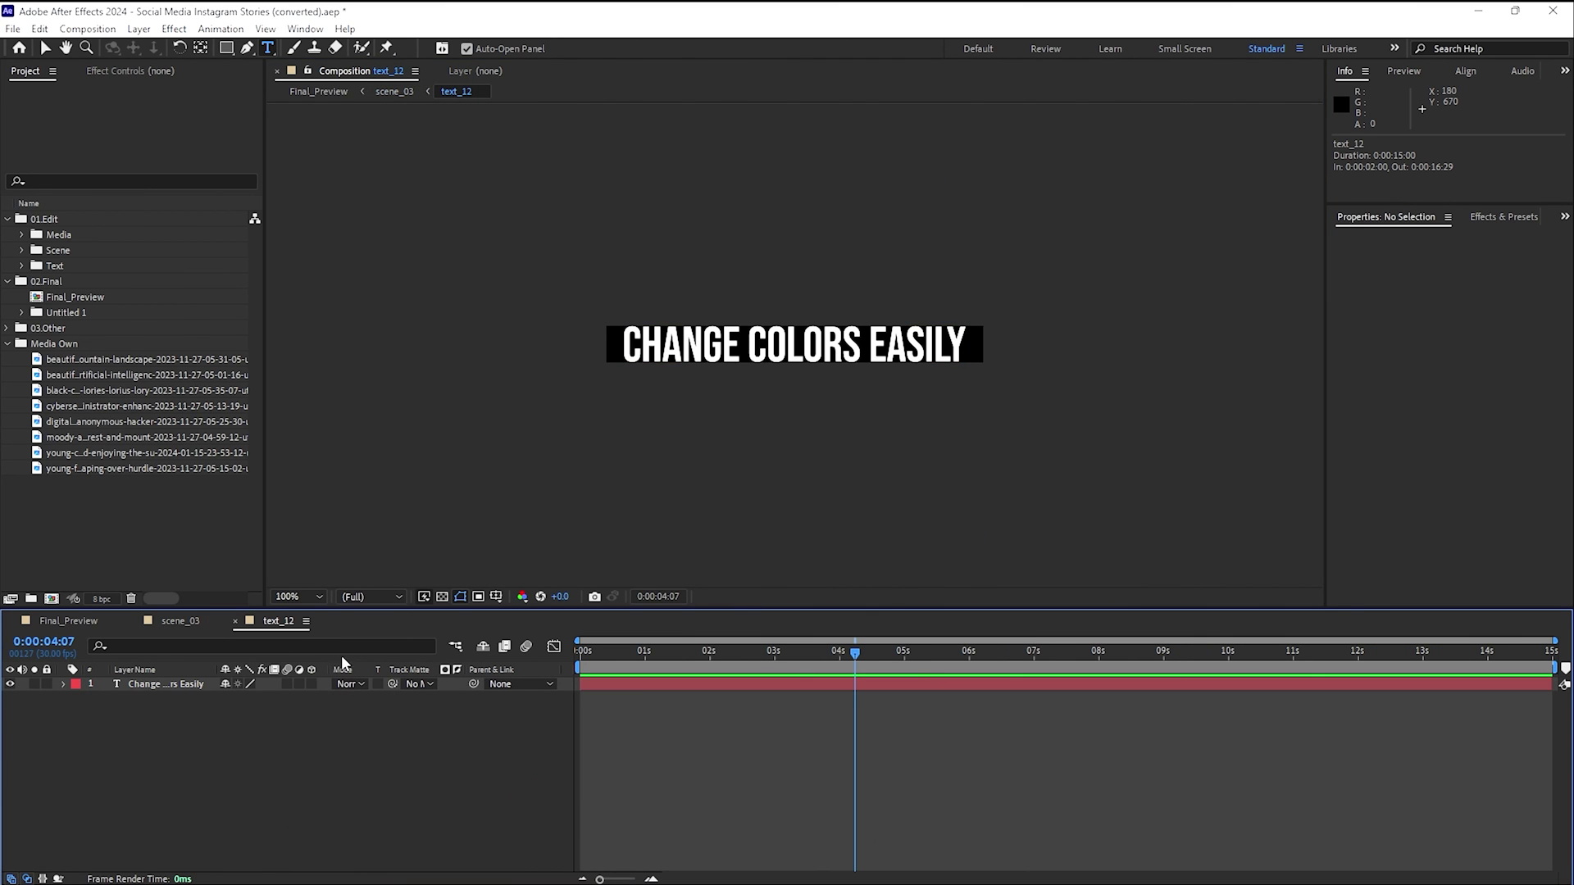
# - Overwrite the text_12 banner line with 'CHANGE STARTS TODA'
pyautogui.doubleClick(762, 338)
pyautogui.tripleClick(762, 339)
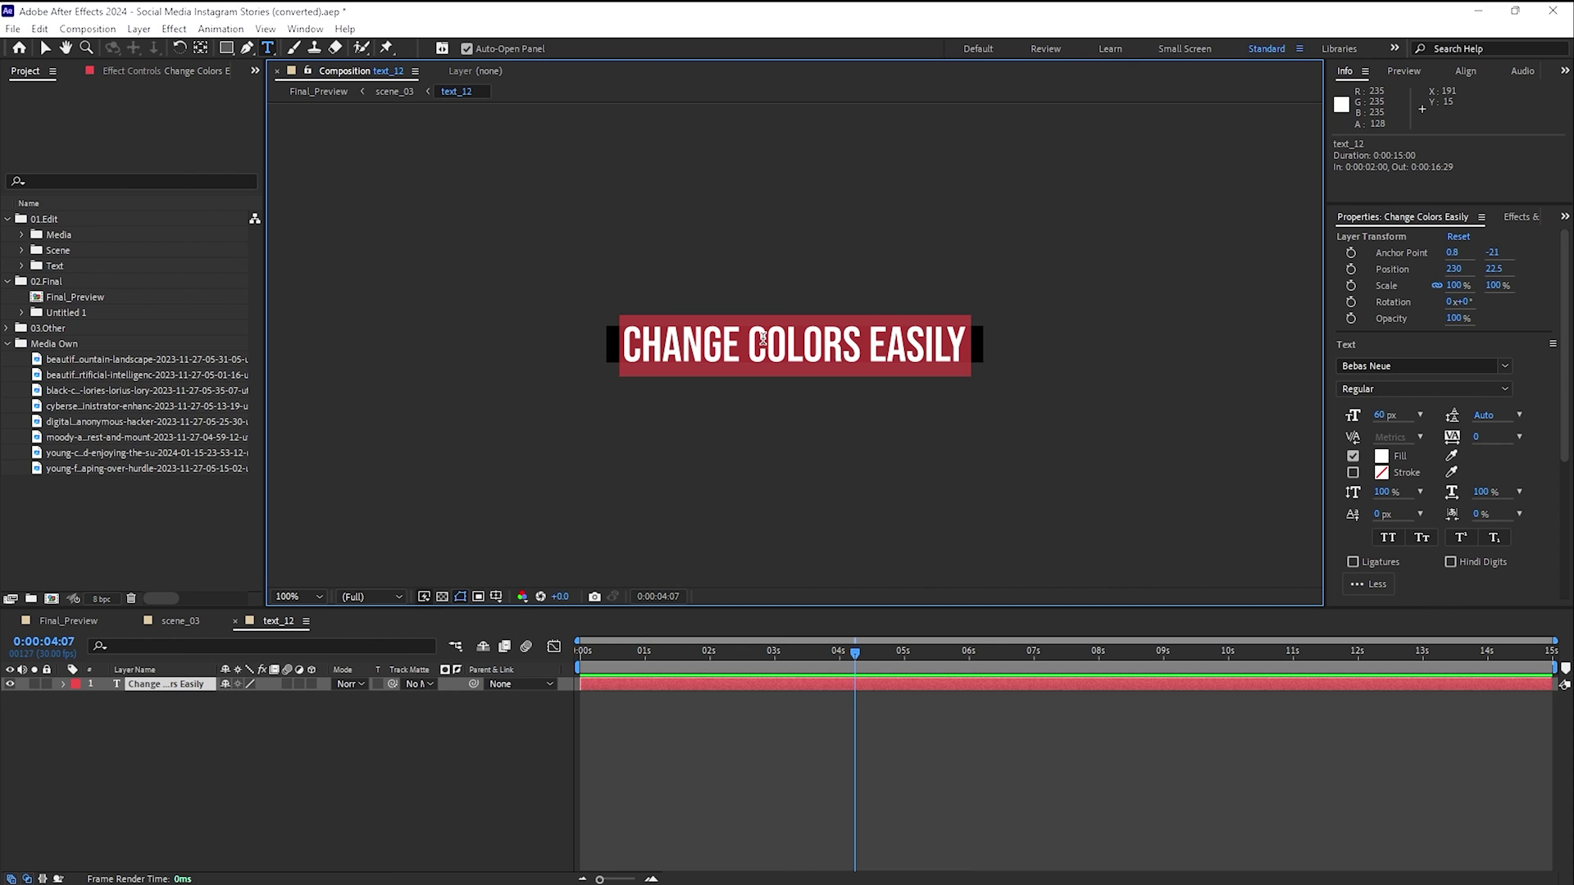
pyautogui.write('CHANGE STARTS TODA')
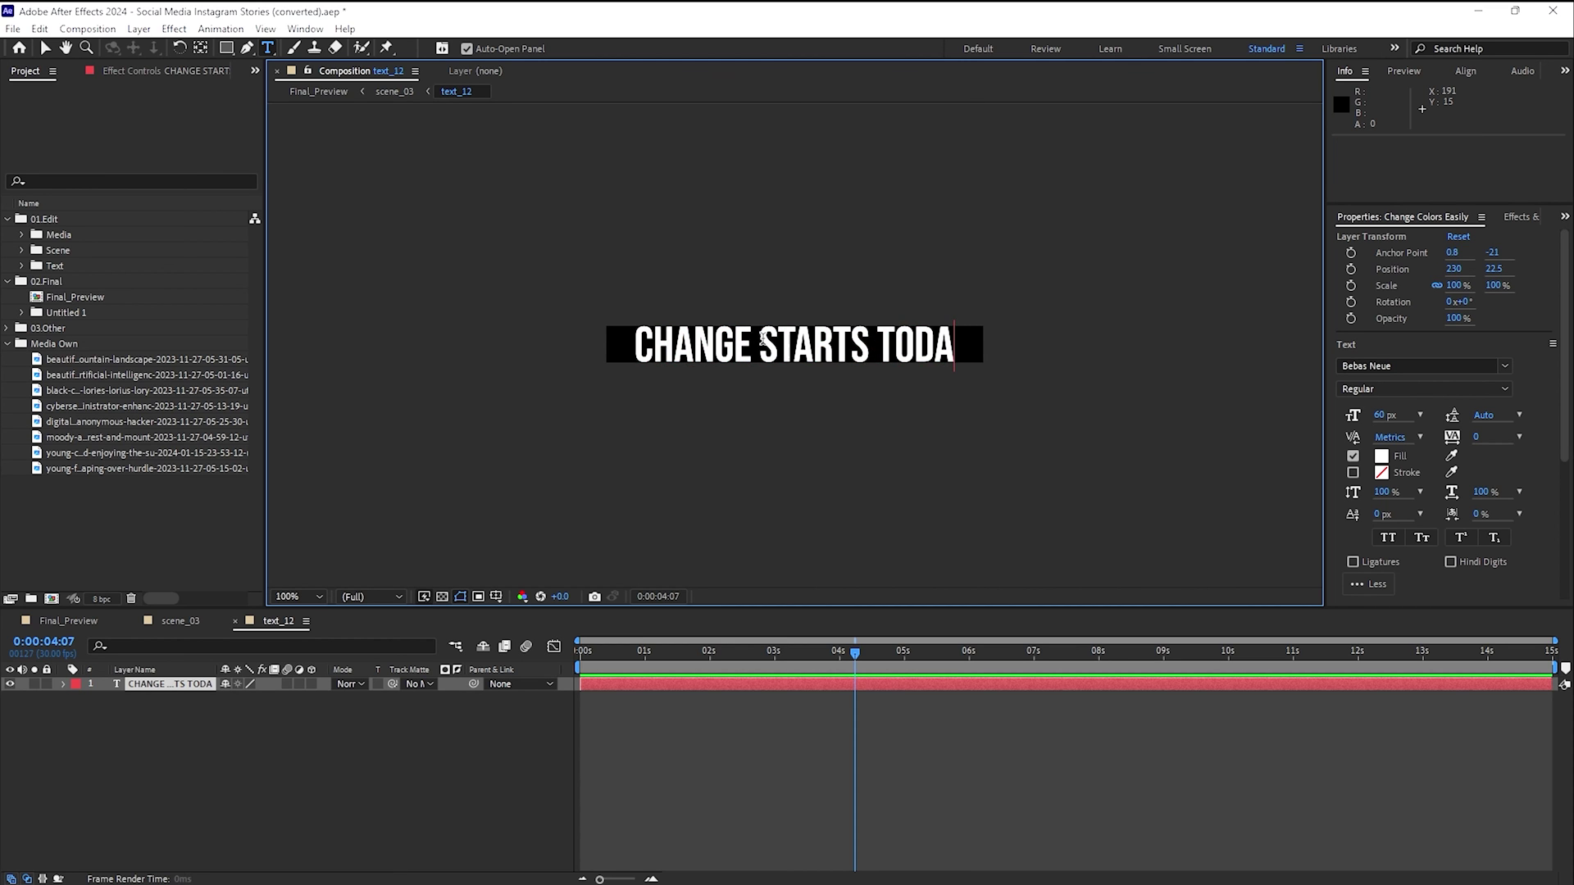
pyautogui.click(234, 622)
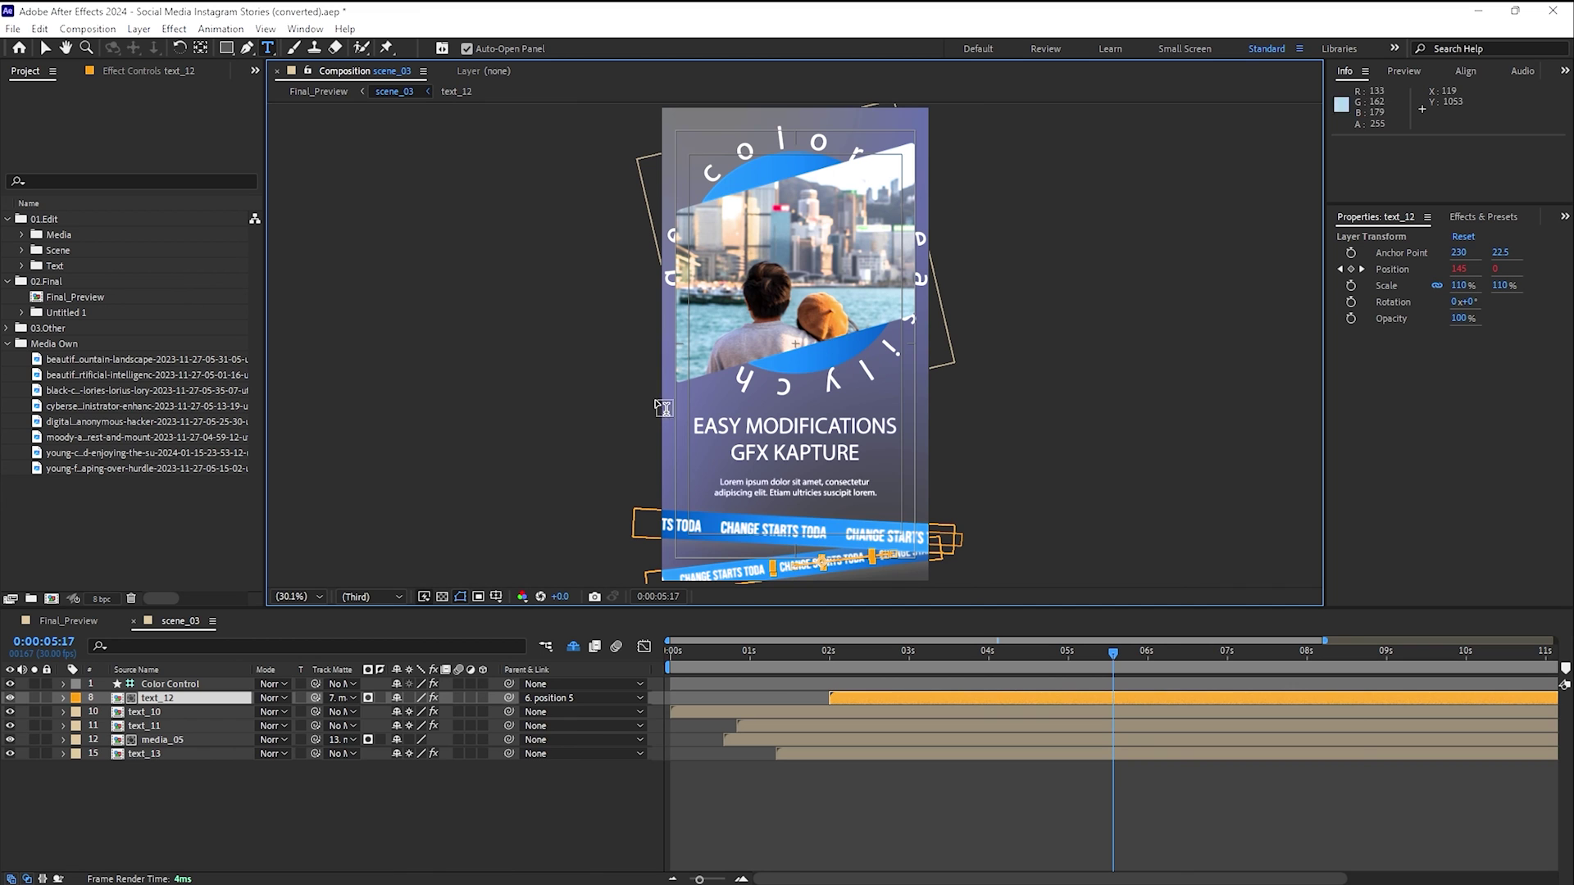
# - Rewind Final_Preview to 0, set resolution to Half, and play the preview once
pyautogui.click(132, 622)
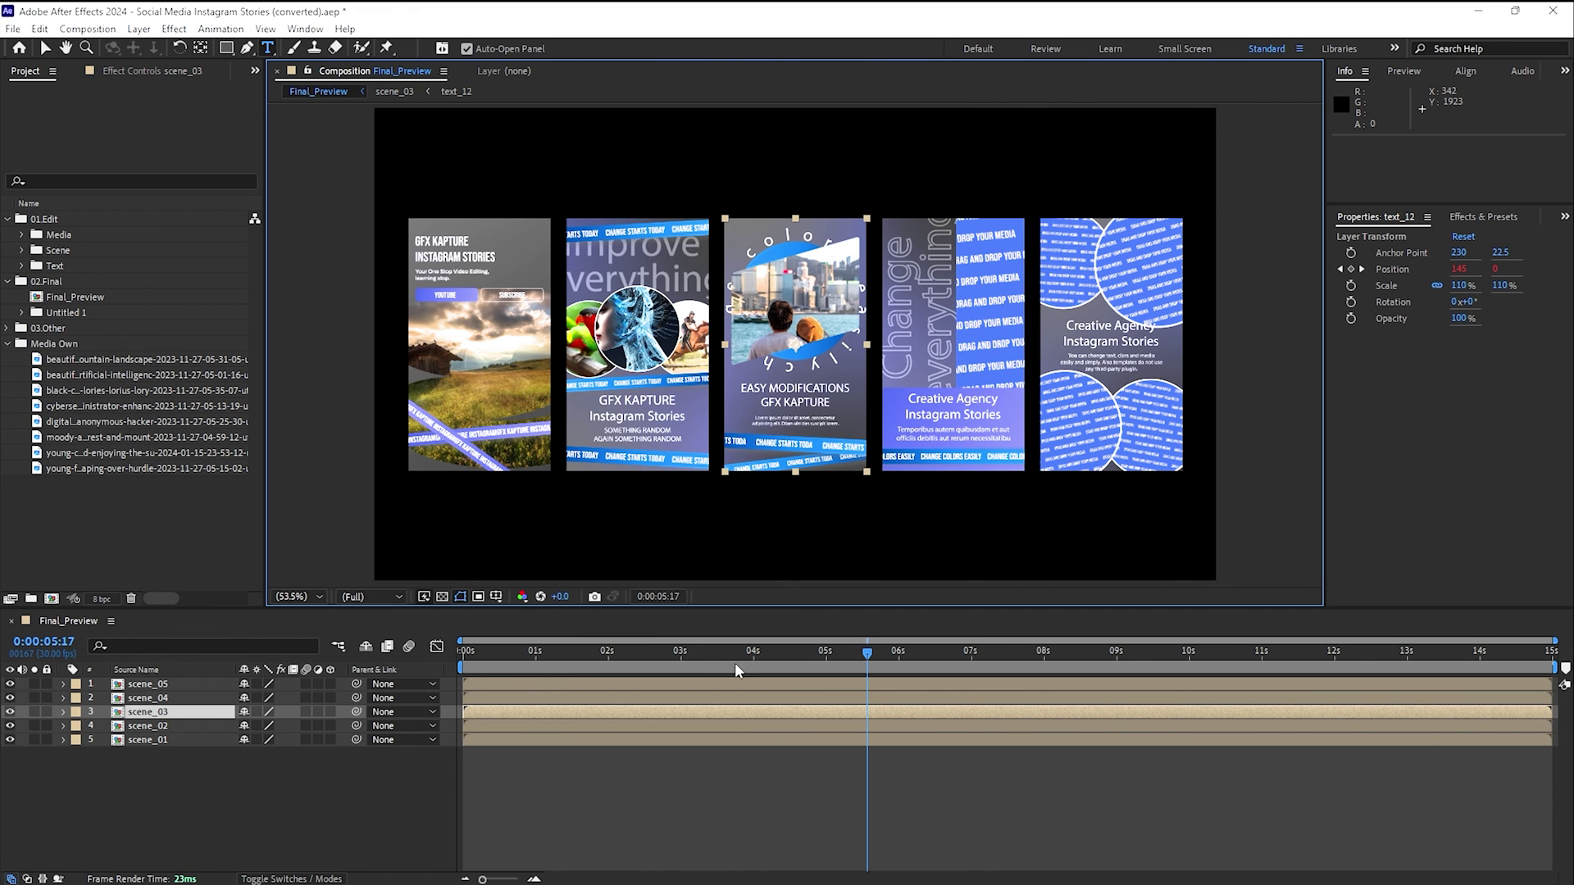
pyautogui.moveTo(866, 654); pyautogui.dragTo(463, 662)
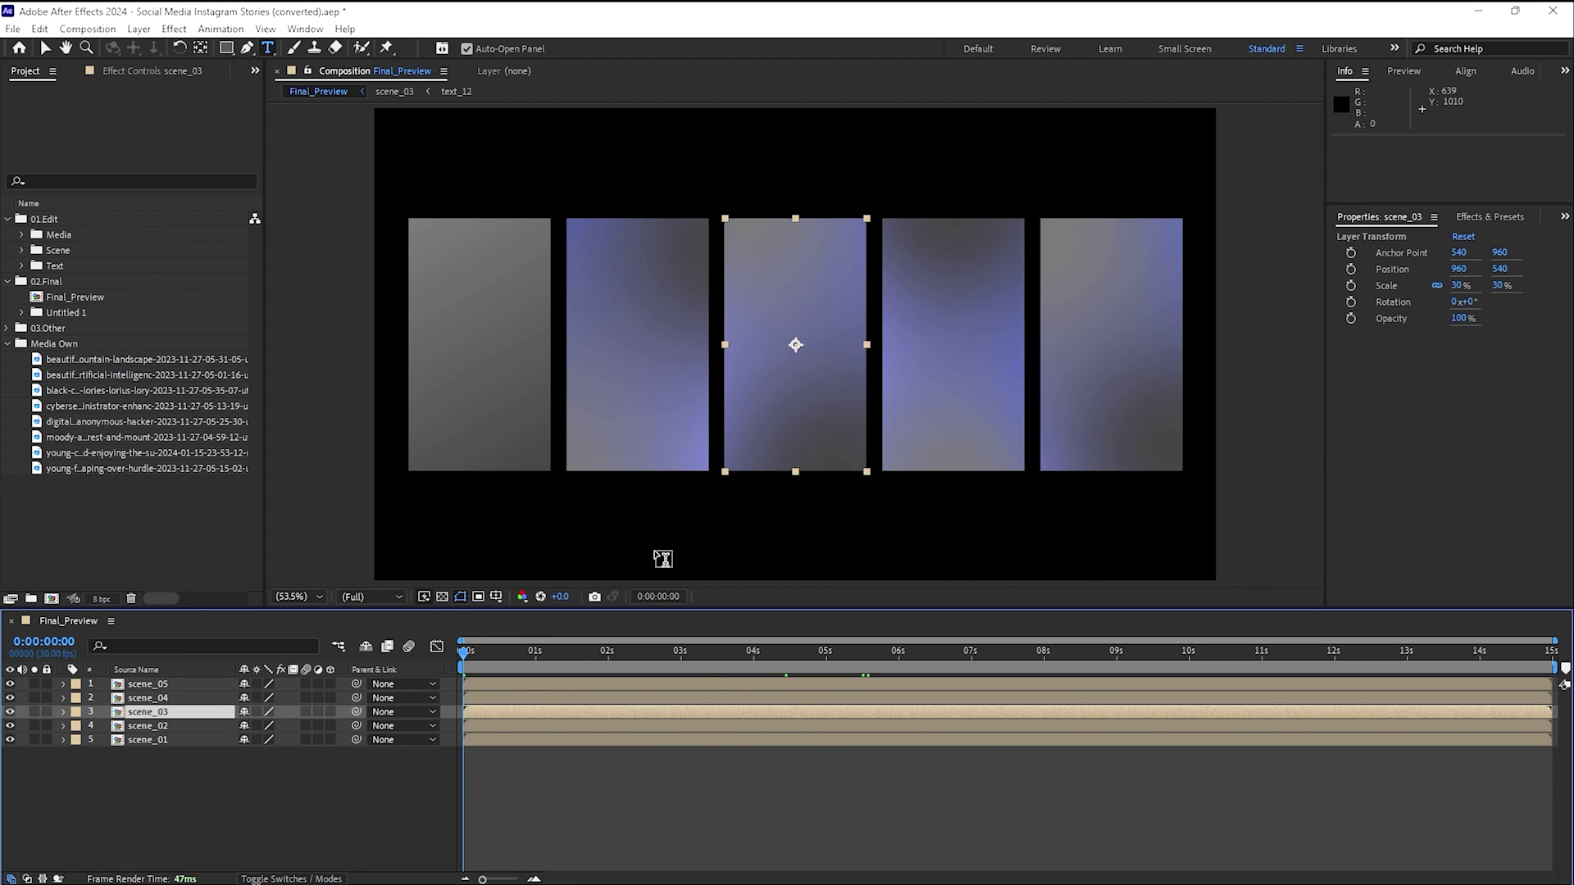
pyautogui.press('v')
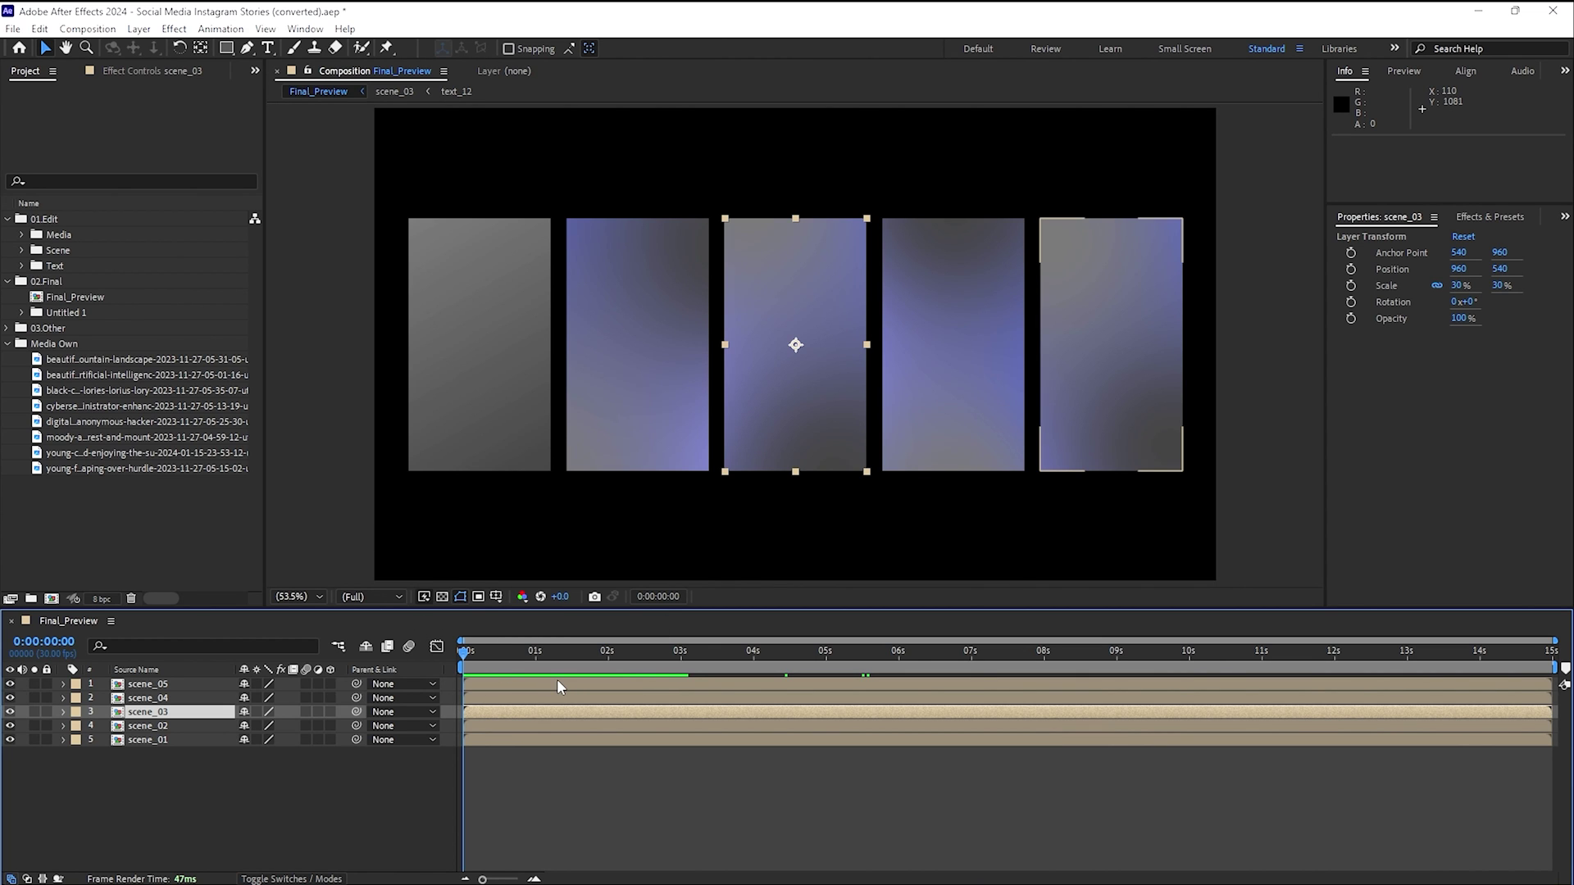
pyautogui.click(391, 597)
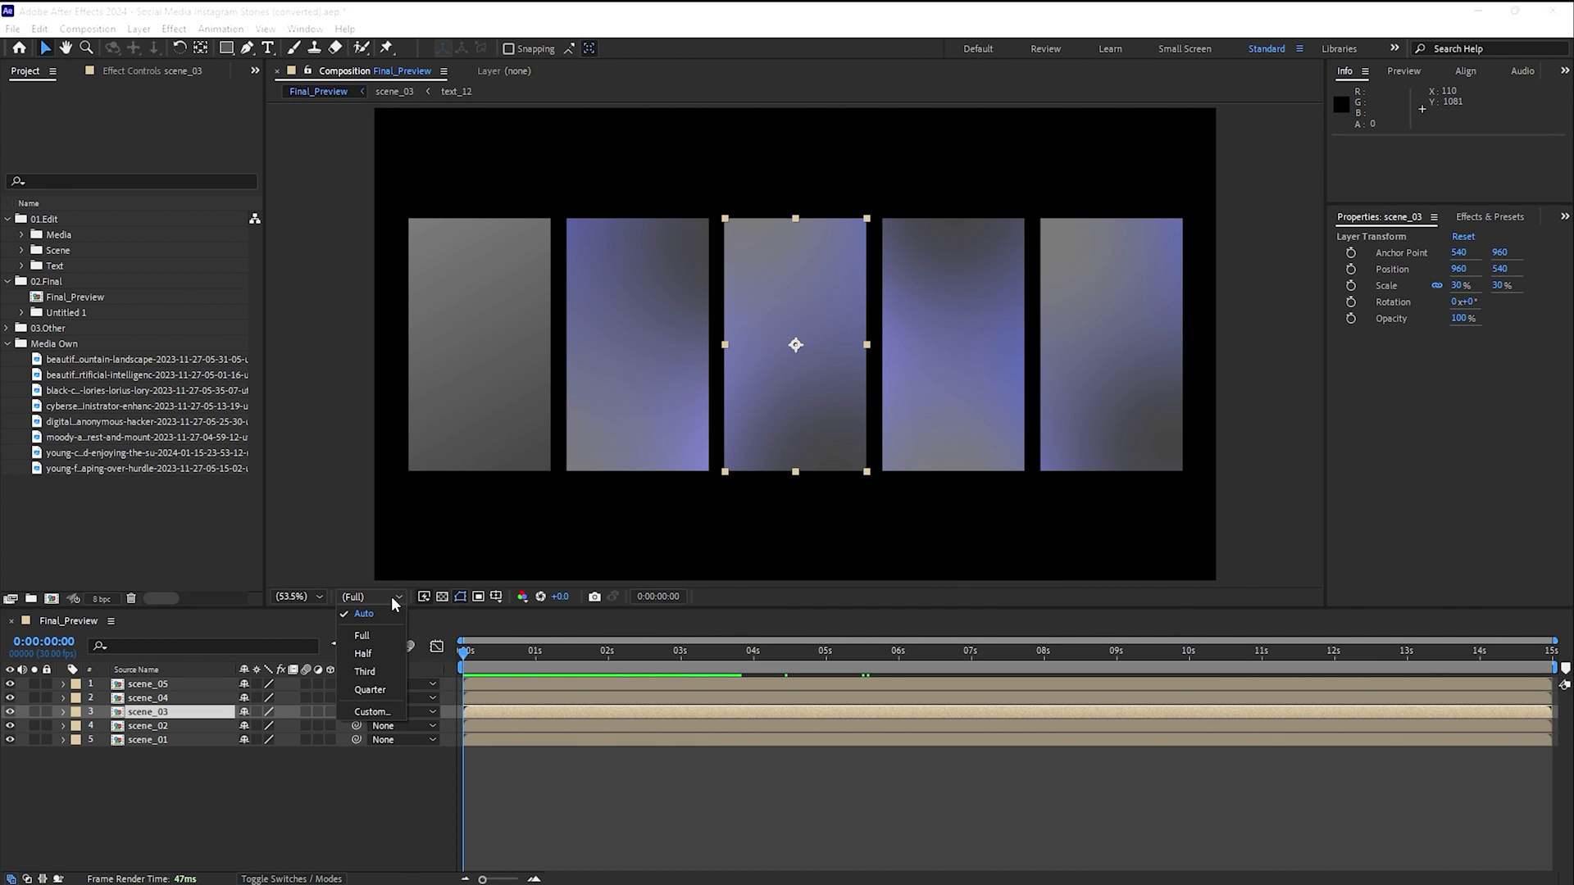
pyautogui.click(372, 652)
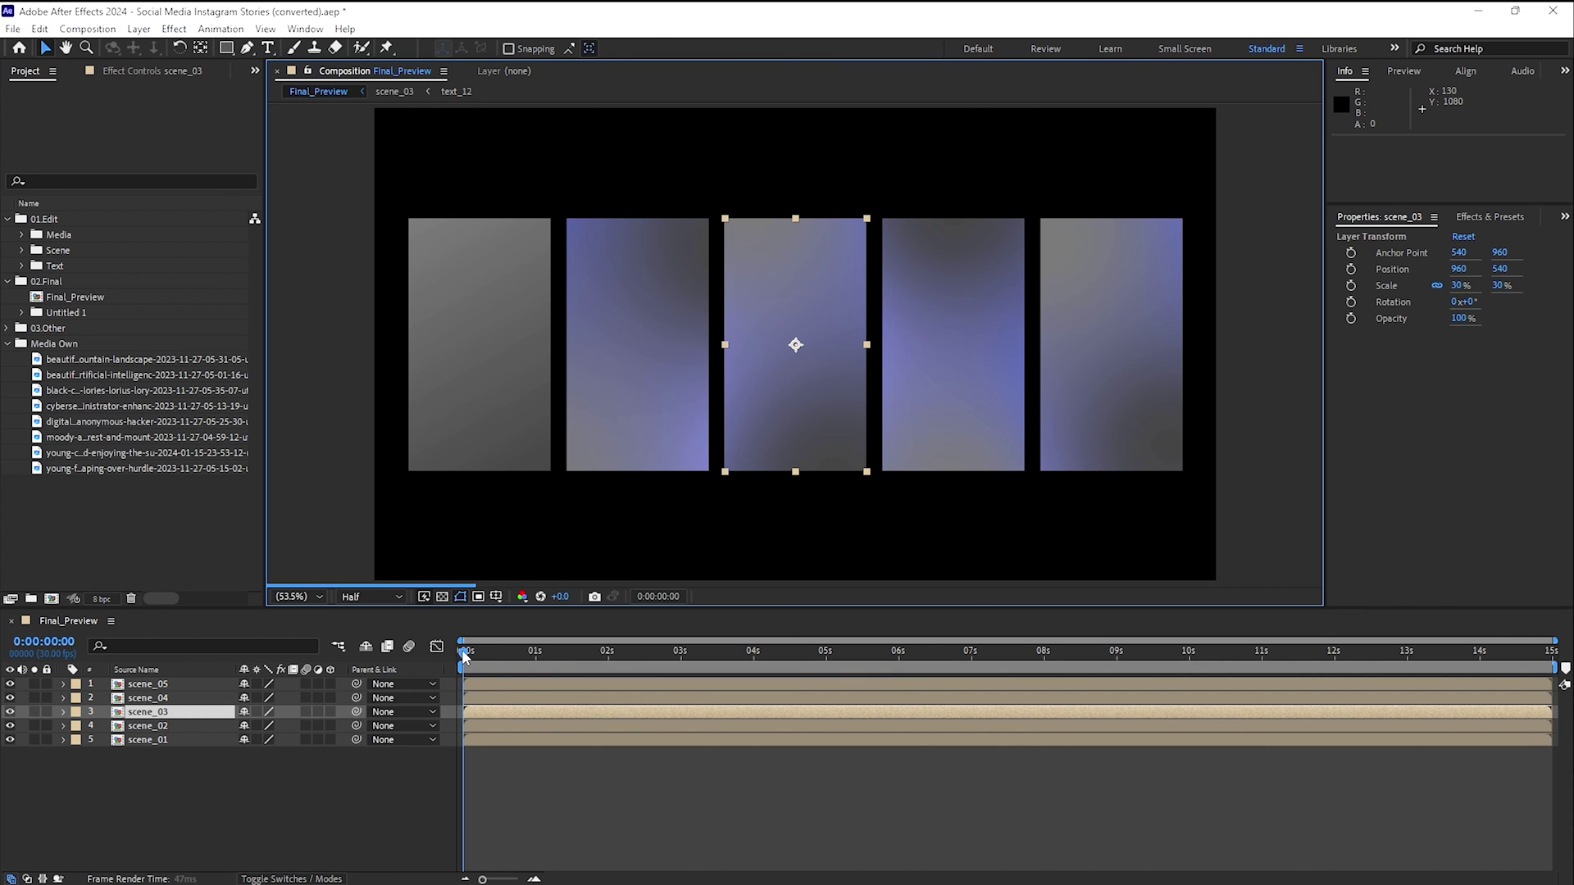
pyautogui.press('space')
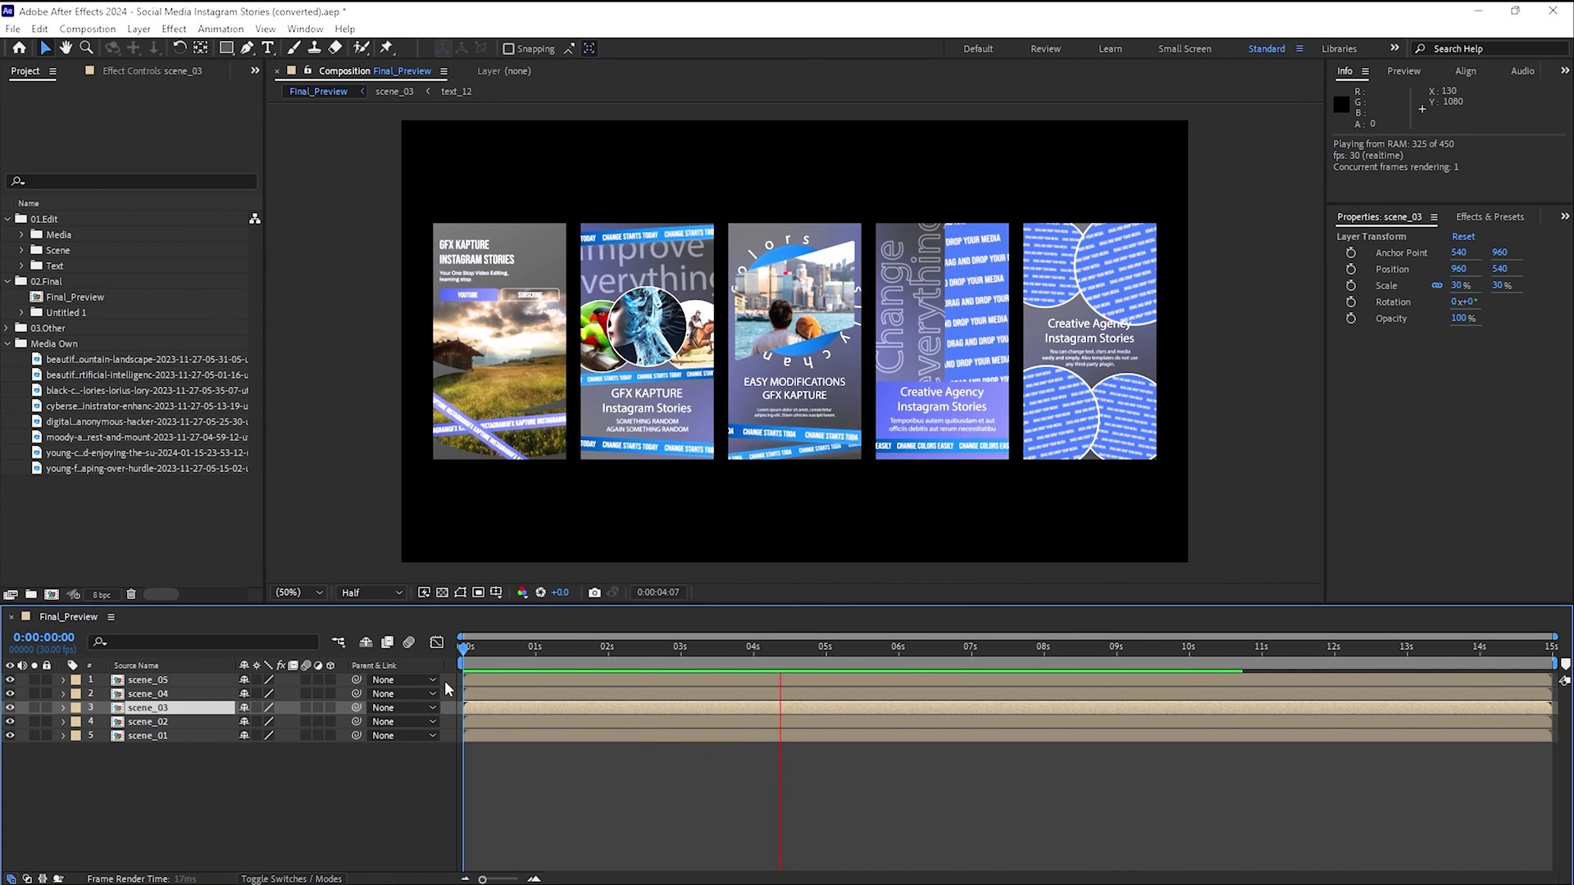
pyautogui.press('space')
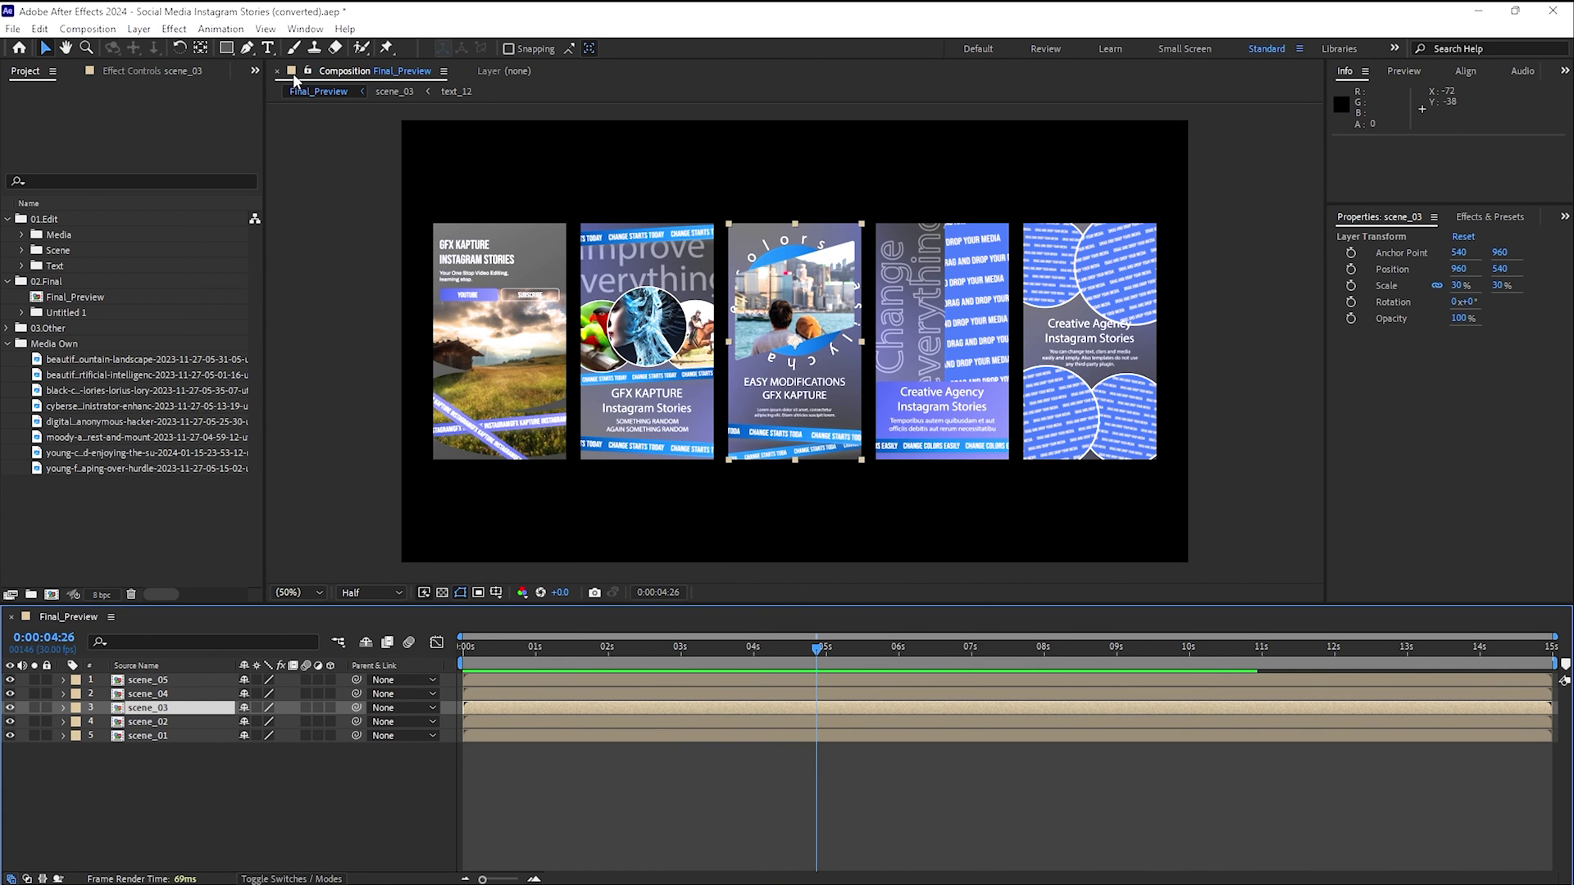
# - Show File > Export choices: Add to Render Queue and Add to Adobe Media Encoder Queue
pyautogui.click(13, 28)
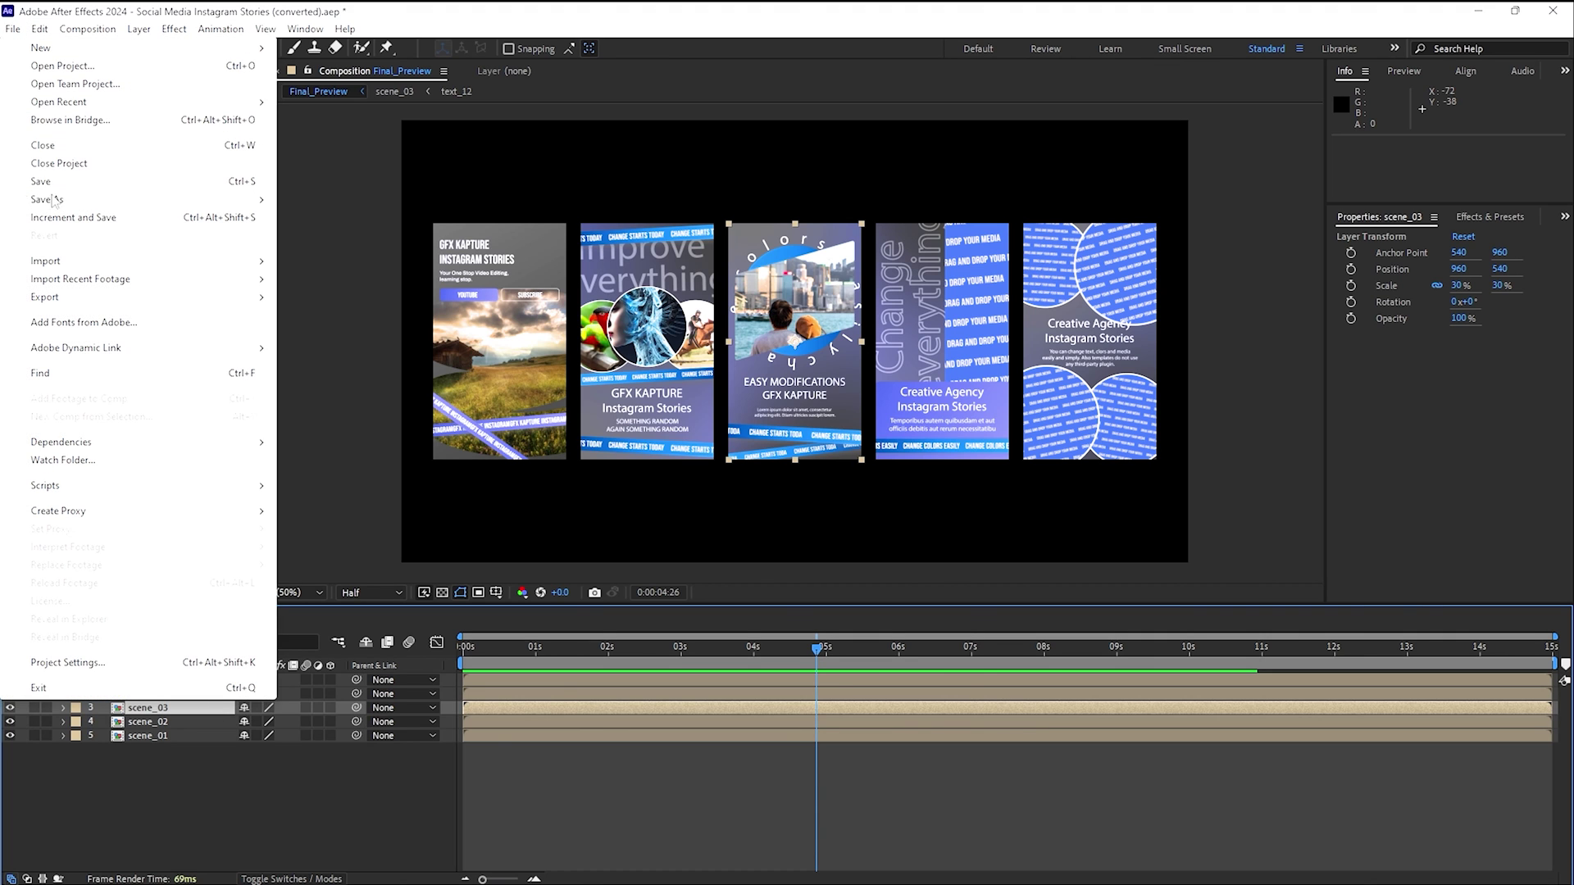
pyautogui.moveTo(98, 353)
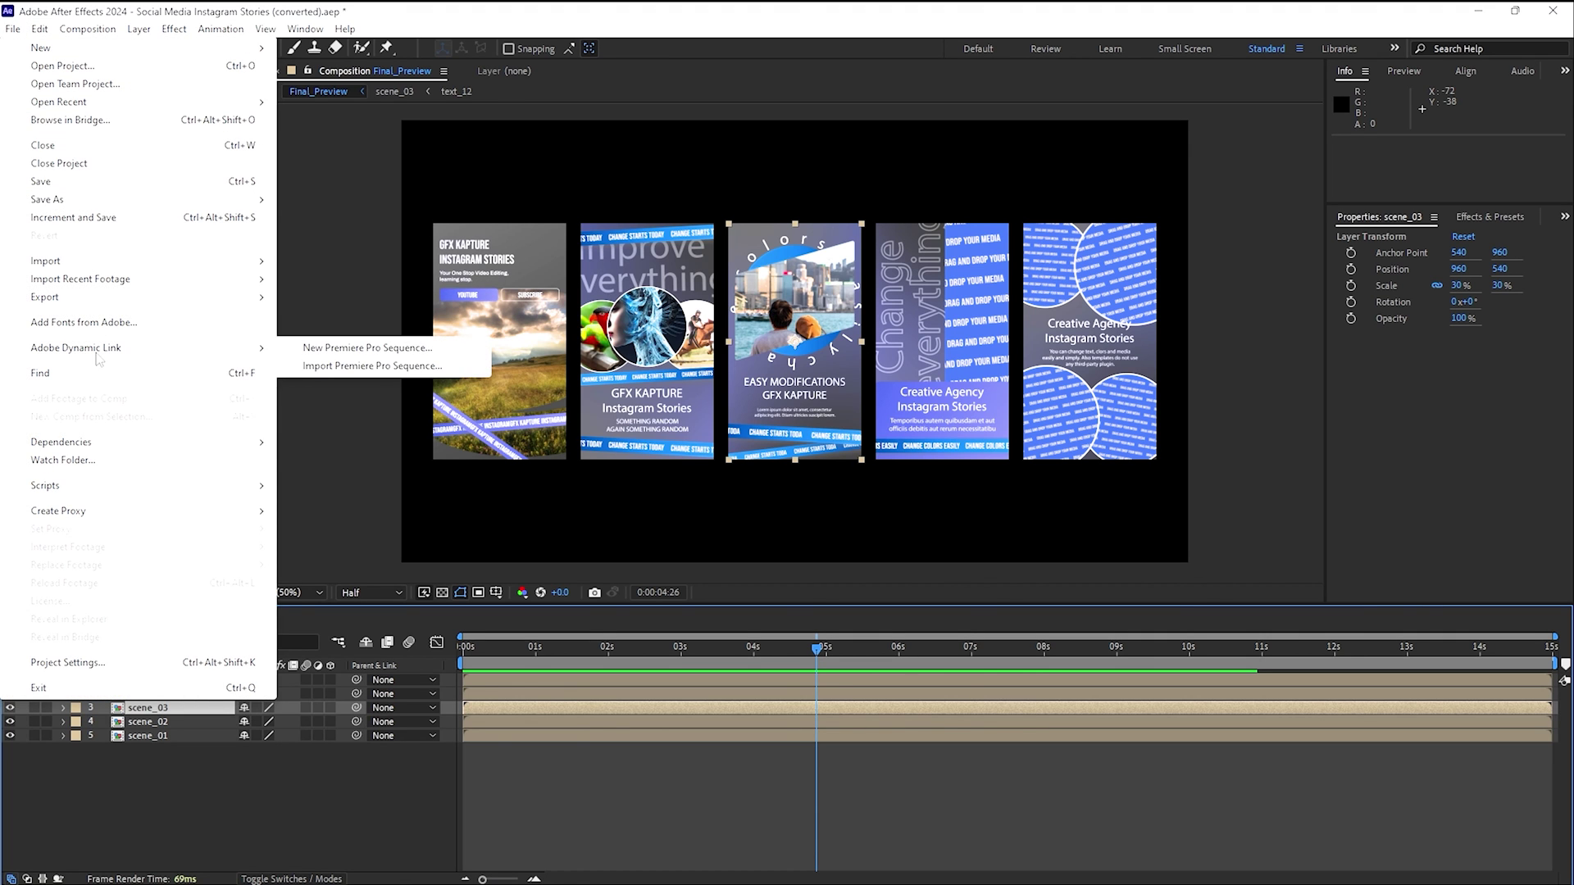
pyautogui.moveTo(127, 298)
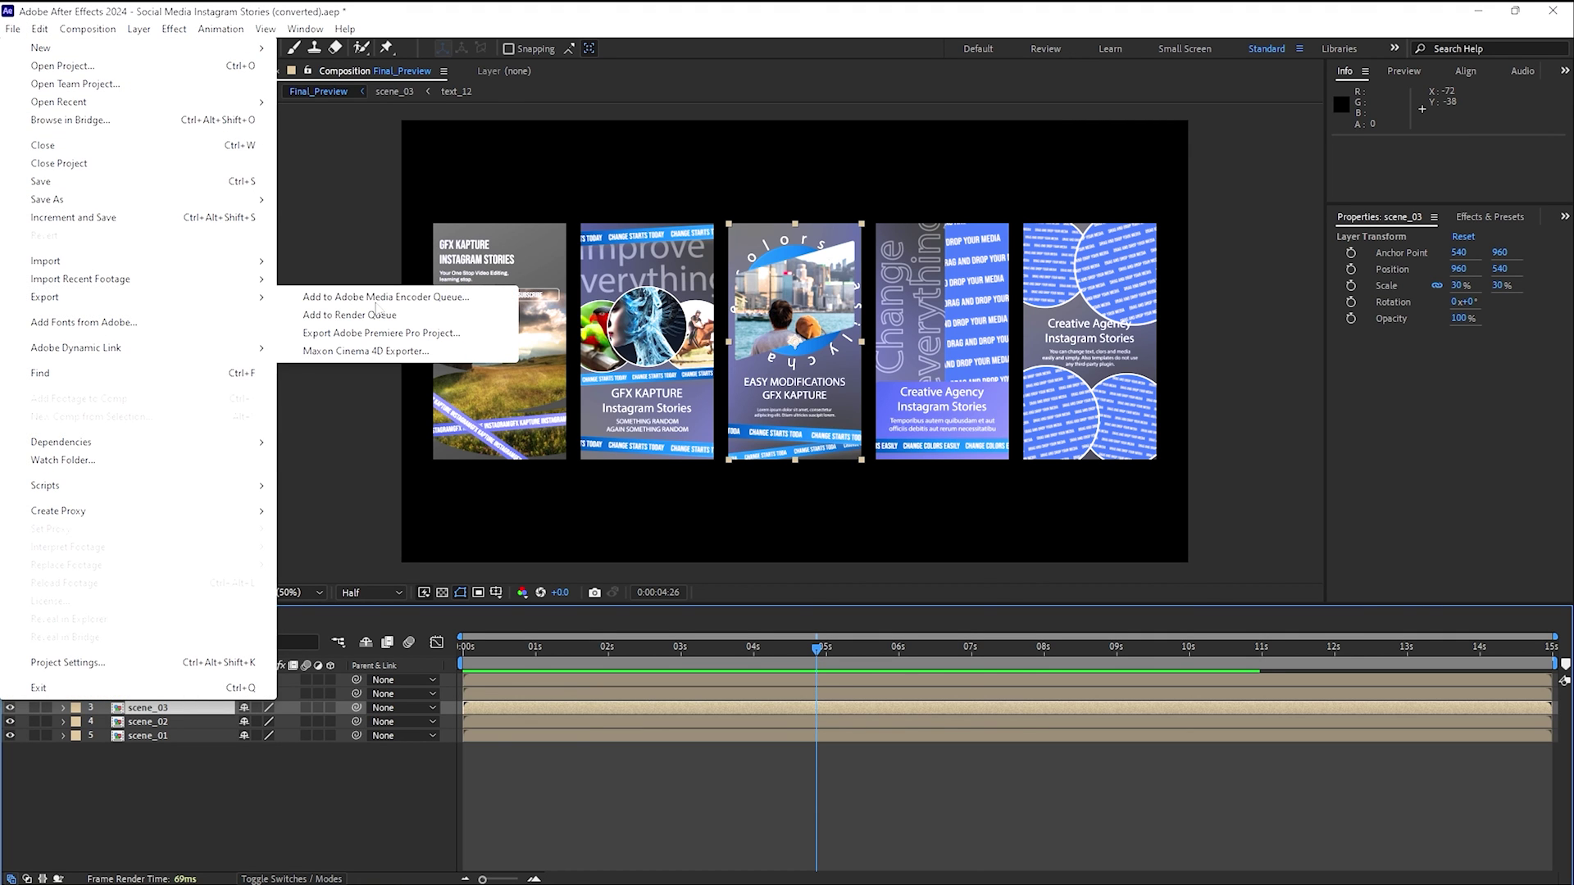